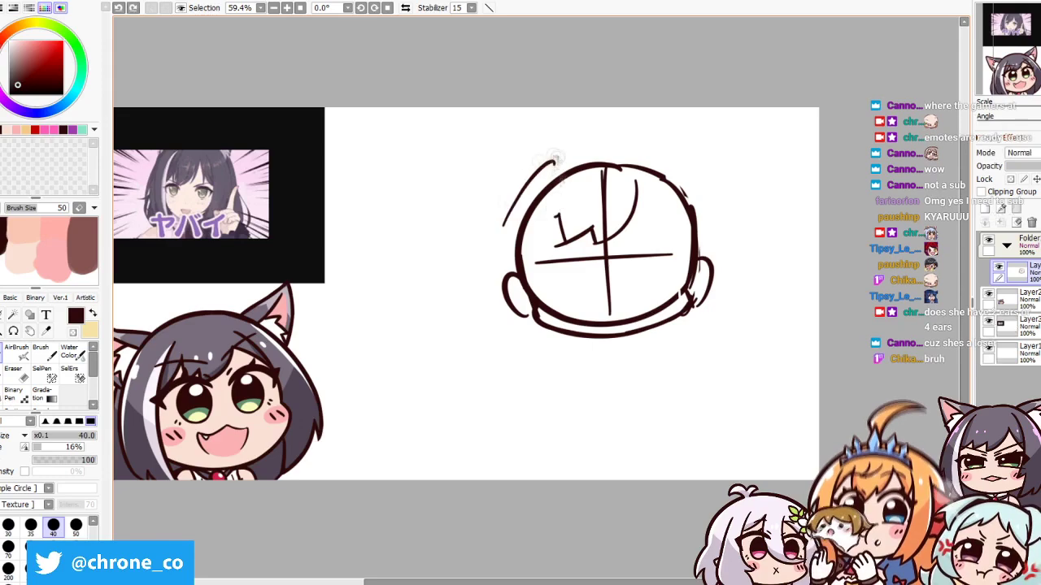
# Sketch long hair strands down both sides of the head, covering the side ears
pyautogui.press('x')
pyautogui.moveTo(537, 187); pyautogui.dragTo(512, 305)
pyautogui.press('x')
pyautogui.moveTo(662, 171); pyautogui.dragTo(677, 336)
# Erase the horizontal and vertical face guidelines and redraw the jagged bangs across the forehead
pyautogui.press('x')
pyautogui.moveTo(672, 259); pyautogui.dragTo(547, 262)
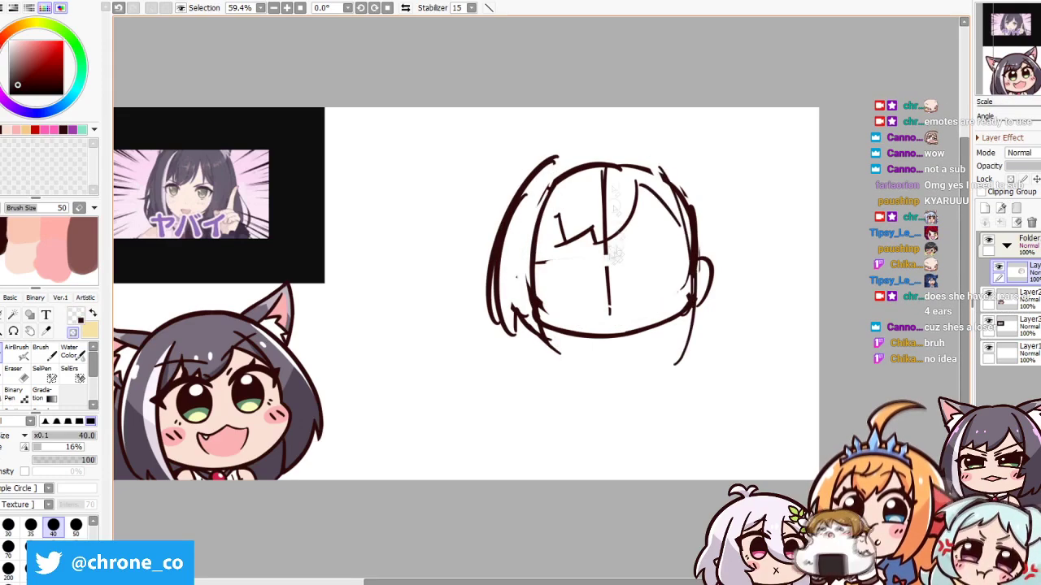
pyautogui.moveTo(605, 167); pyautogui.dragTo(609, 318)
pyautogui.press('x')
pyautogui.moveTo(597, 246); pyautogui.dragTo(626, 221)
pyautogui.moveTo(559, 207); pyautogui.dragTo(567, 244)
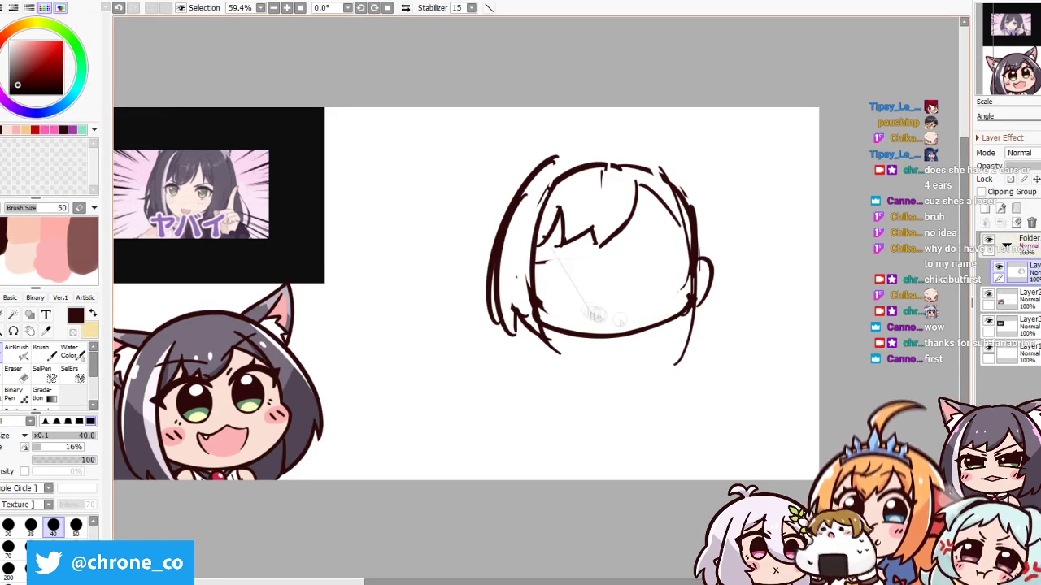
# Sketch the outer hair silhouette over the crown and down the right side of the head
pyautogui.moveTo(525, 189); pyautogui.dragTo(725, 261)
pyautogui.moveTo(675, 178)
pyautogui.mouseDown()
pyautogui.moveTo(695, 277)
pyautogui.moveTo(734, 315)
pyautogui.mouseUp()
pyautogui.moveTo(719, 236); pyautogui.dragTo(672, 361)
# Sketch a small cat-eared chibi head thumbnail on a separate layer, between the reference picture and the main sketch
pyautogui.moveTo(325, 199); pyautogui.dragTo(416, 268)
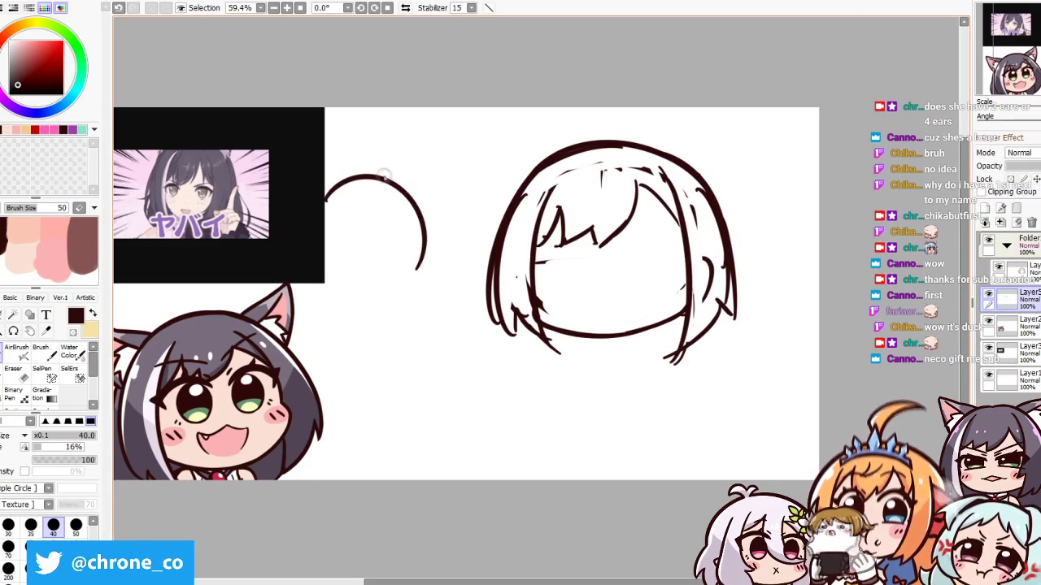
pyautogui.moveTo(301, 182)
pyautogui.mouseDown()
pyautogui.moveTo(319, 232)
pyautogui.moveTo(377, 260)
pyautogui.mouseUp()
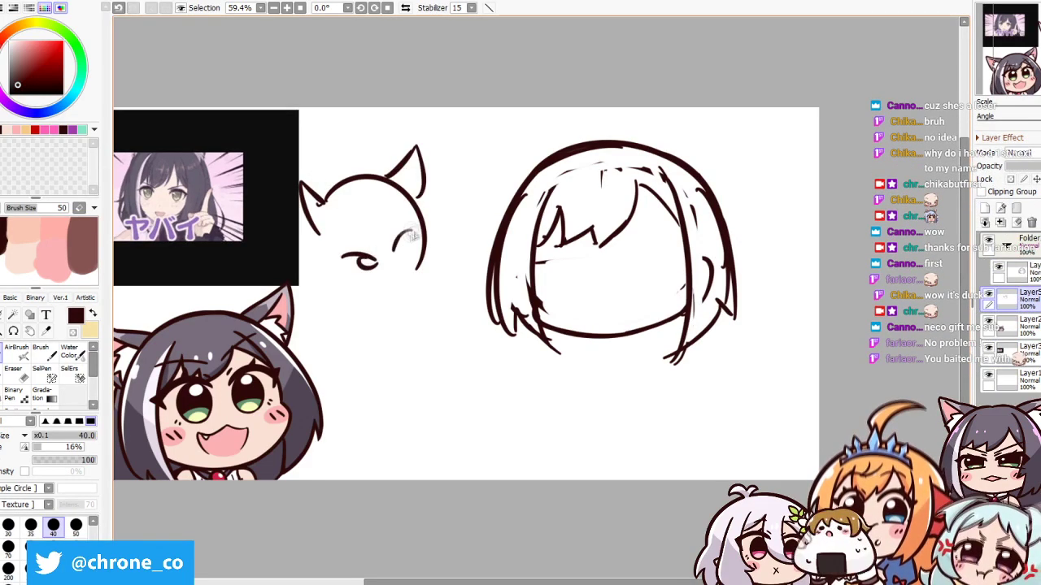
pyautogui.moveTo(398, 207); pyautogui.dragTo(419, 284)
pyautogui.moveTo(358, 203); pyautogui.dragTo(443, 252)
pyautogui.moveTo(326, 215); pyautogui.dragTo(320, 281)
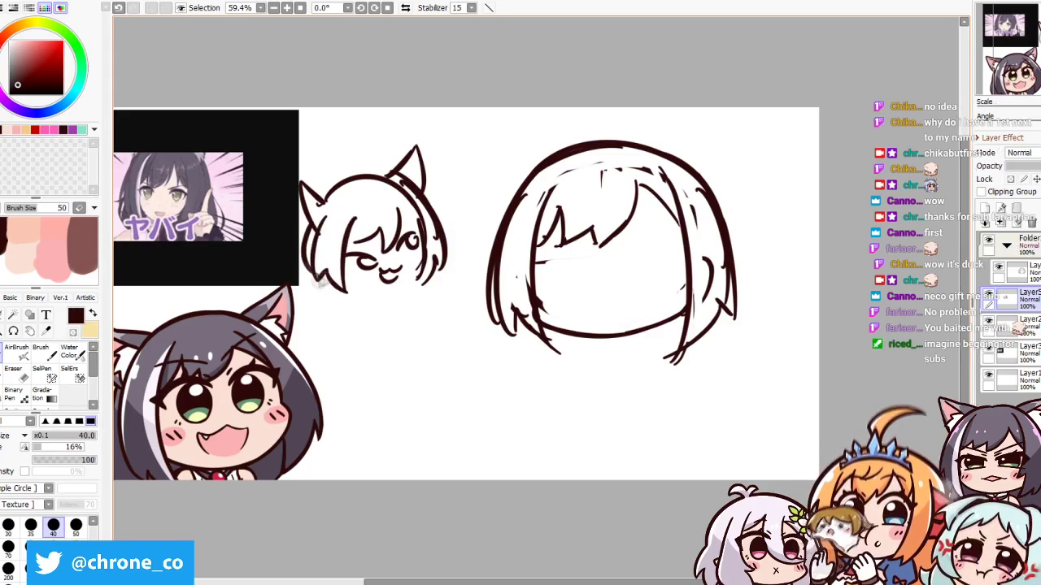
pyautogui.moveTo(301, 175)
pyautogui.mouseDown()
pyautogui.moveTo(321, 213)
pyautogui.moveTo(353, 187)
pyautogui.mouseUp()
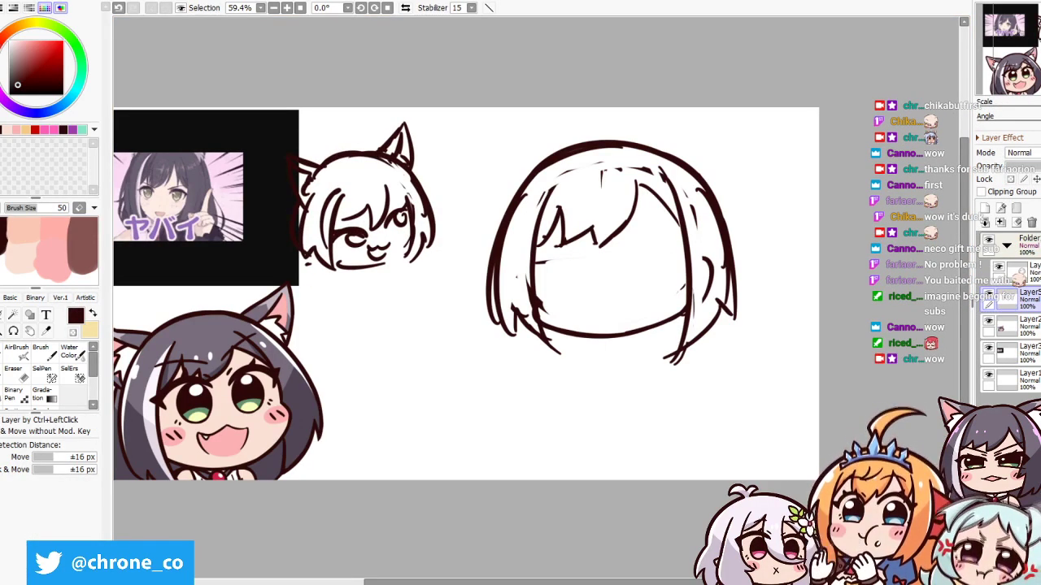
# Fill the thumbnail's hair with the dark line color, leaving a white streak on the left
pyautogui.press('b')
pyautogui.keyDown('ctrl'); pyautogui.click(626, 150); pyautogui.keyUp('ctrl')
pyautogui.keyDown('ctrl'); pyautogui.click(349, 195); pyautogui.keyUp('ctrl')
pyautogui.moveTo(309, 171)
pyautogui.mouseDown()
pyautogui.moveTo(325, 236)
pyautogui.moveTo(341, 252)
pyautogui.mouseUp()
pyautogui.moveTo(350, 174); pyautogui.dragTo(406, 228)
pyautogui.moveTo(301, 167); pyautogui.dragTo(394, 151)
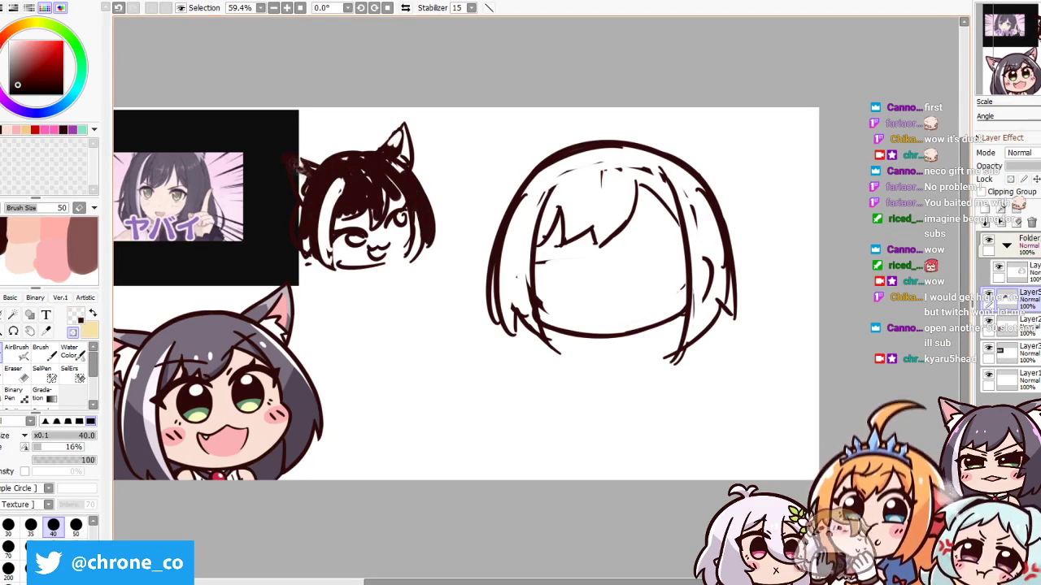
# Shift the main head sketch slightly down and add two pointed cat ears with inner fur lines
pyautogui.keyDown('ctrl'); pyautogui.click(609, 236); pyautogui.keyUp('ctrl')
pyautogui.moveTo(610, 236); pyautogui.dragTo(609, 262)
pyautogui.moveTo(658, 167); pyautogui.dragTo(719, 220)
pyautogui.moveTo(541, 175); pyautogui.dragTo(492, 235)
pyautogui.moveTo(492, 138); pyautogui.dragTo(496, 236)
pyautogui.moveTo(520, 167)
pyautogui.mouseDown()
pyautogui.moveTo(504, 196)
pyautogui.moveTo(525, 199)
pyautogui.mouseUp()
pyautogui.moveTo(703, 150); pyautogui.dragTo(709, 207)
# Sketch the arched upper eyelids and extend the hair strands framing both sides of the face
pyautogui.moveTo(618, 281); pyautogui.dragTo(674, 268)
pyautogui.moveTo(635, 195); pyautogui.dragTo(687, 337)
pyautogui.moveTo(678, 342); pyautogui.dragTo(654, 382)
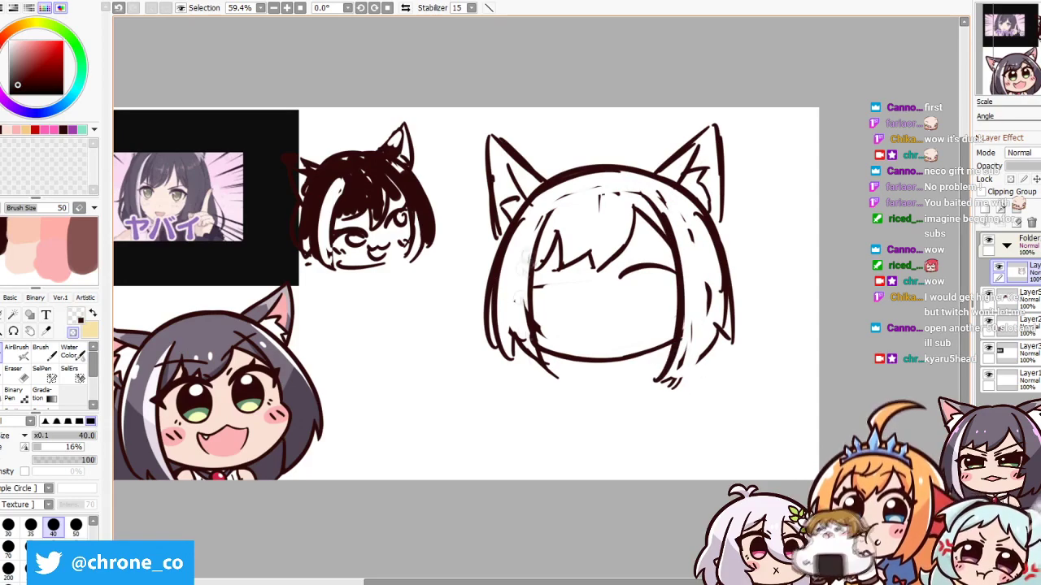
pyautogui.moveTo(537, 211); pyautogui.dragTo(541, 349)
pyautogui.moveTo(545, 354); pyautogui.dragTo(565, 388)
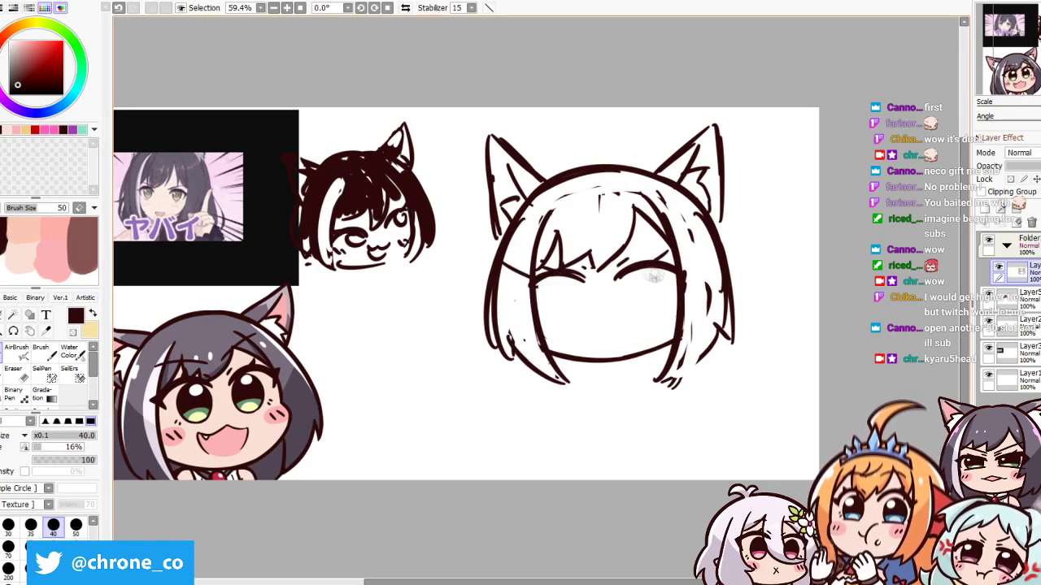
pyautogui.moveTo(717, 230); pyautogui.dragTo(728, 325)
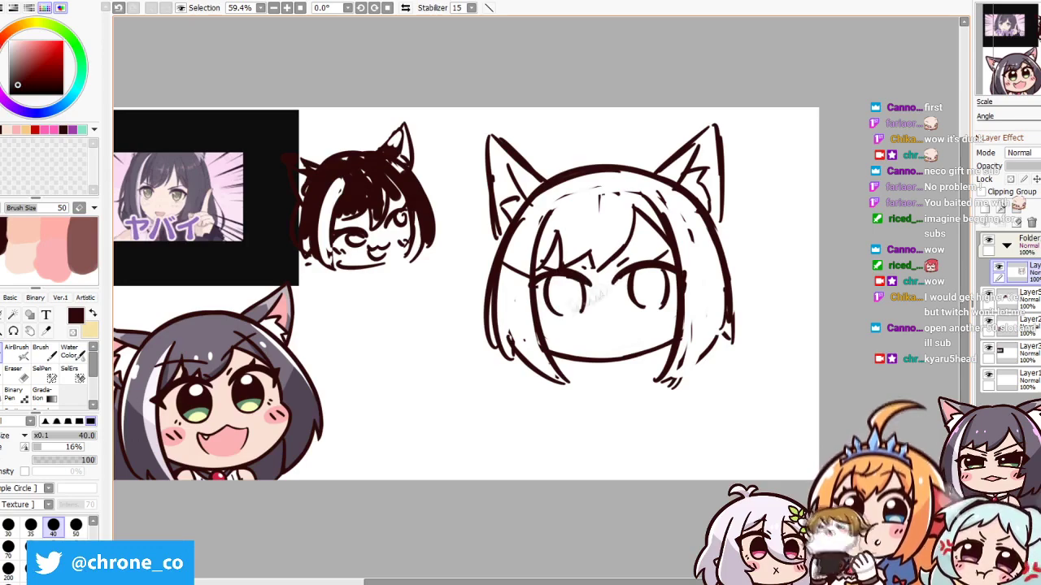
# Sketch and clean up the round irises beneath both eyelids
pyautogui.moveTo(516, 272); pyautogui.dragTo(540, 299)
pyautogui.moveTo(569, 235)
pyautogui.mouseDown()
pyautogui.moveTo(551, 330)
pyautogui.moveTo(619, 329)
pyautogui.mouseUp()
pyautogui.press('x')
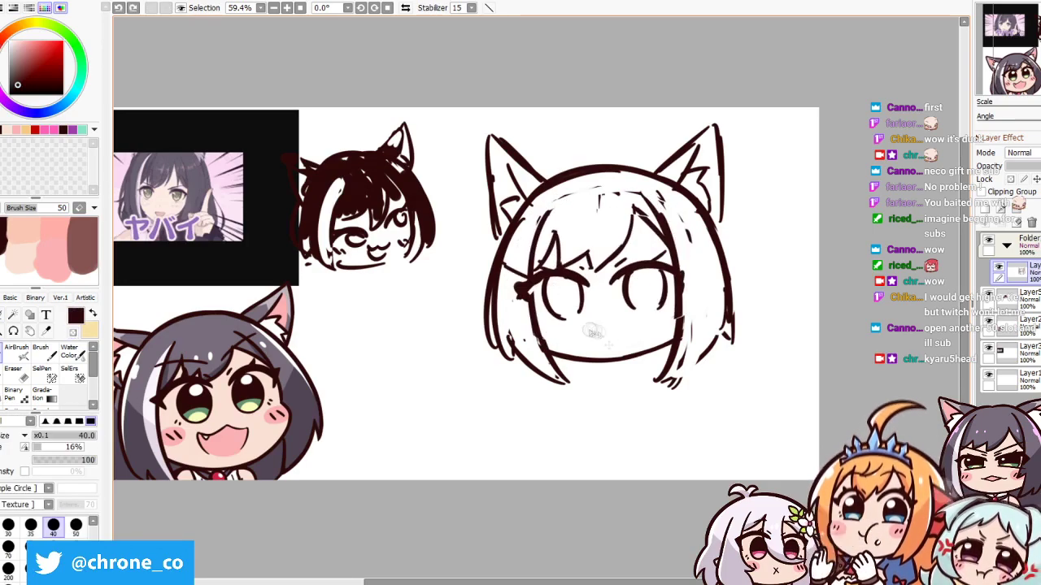
pyautogui.press('x')
pyautogui.moveTo(662, 272); pyautogui.dragTo(666, 321)
pyautogui.moveTo(643, 285)
pyautogui.mouseDown()
pyautogui.moveTo(626, 317)
pyautogui.moveTo(655, 317)
pyautogui.mouseUp()
pyautogui.press('x')
pyautogui.press('x')
pyautogui.press('x')
# Refine the left eye and cheek edge, and add an open mouth with a fang
pyautogui.moveTo(553, 272)
pyautogui.mouseDown()
pyautogui.moveTo(561, 317)
pyautogui.moveTo(573, 313)
pyautogui.mouseUp()
pyautogui.press('x')
pyautogui.moveTo(520, 281)
pyautogui.mouseDown()
pyautogui.moveTo(589, 307)
pyautogui.moveTo(552, 333)
pyautogui.mouseUp()
pyautogui.press('x')
pyautogui.moveTo(553, 281); pyautogui.dragTo(569, 319)
pyautogui.press('x')
# Redraw the hair outline over the crown and down the left side
pyautogui.press('x')
pyautogui.moveTo(529, 191); pyautogui.dragTo(715, 179)
pyautogui.press('x')
pyautogui.moveTo(520, 216); pyautogui.dragTo(488, 358)
pyautogui.press('x')
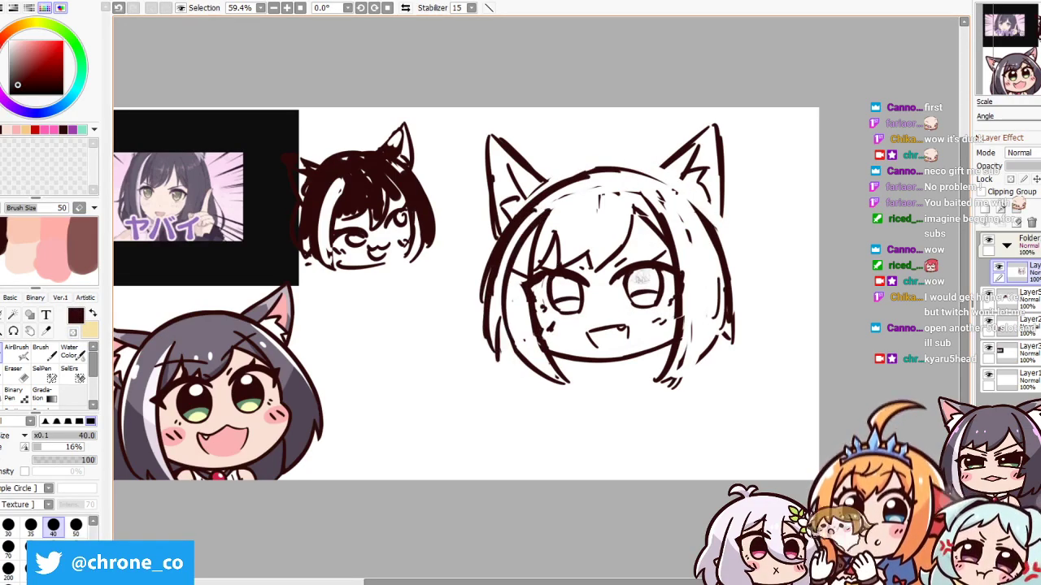
# Darken the pupils of both eyes and thicken the hair strand at the face's right edge
pyautogui.moveTo(552, 275); pyautogui.dragTo(579, 302)
pyautogui.press('x')
pyautogui.moveTo(562, 277); pyautogui.dragTo(578, 296)
pyautogui.press('x')
pyautogui.moveTo(668, 213); pyautogui.dragTo(680, 247)
pyautogui.press('x')
pyautogui.moveTo(674, 275); pyautogui.dragTo(676, 333)
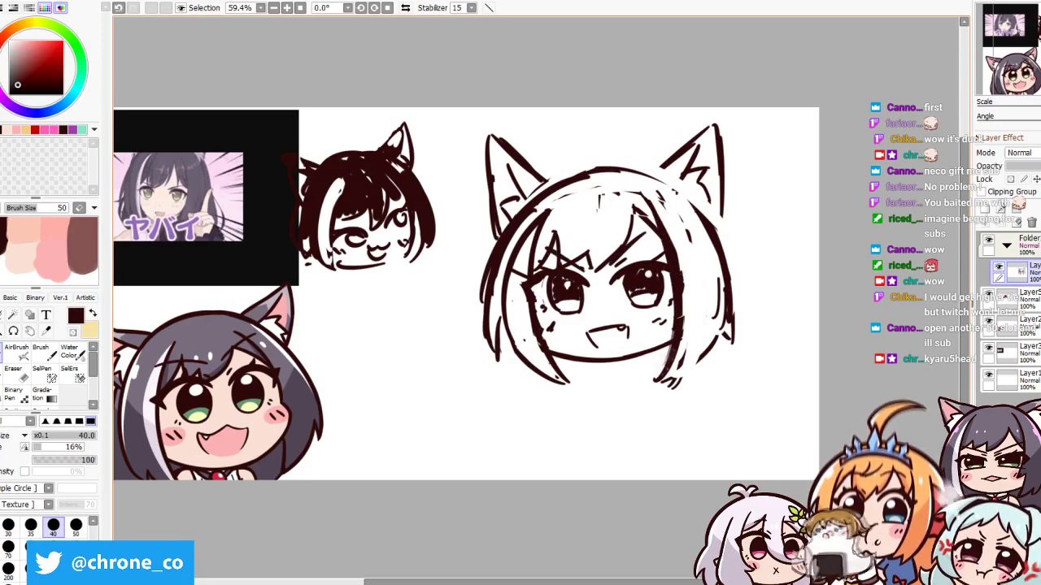
# Sketch a round bell under the chin and rework the open fanged mouth
pyautogui.moveTo(603, 366); pyautogui.dragTo(610, 365)
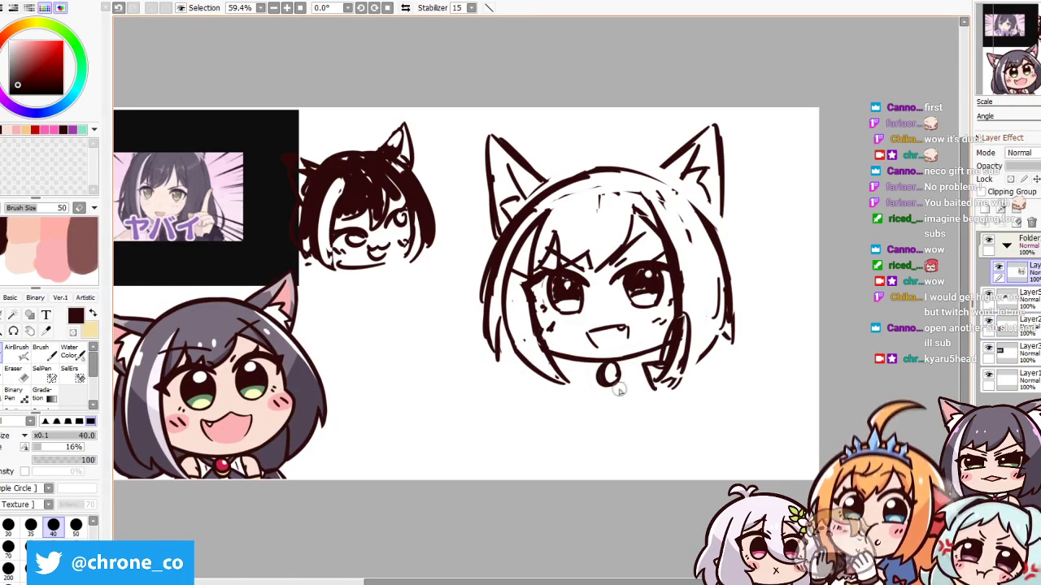
pyautogui.press('x')
pyautogui.moveTo(627, 326); pyautogui.dragTo(605, 340)
pyautogui.press('x')
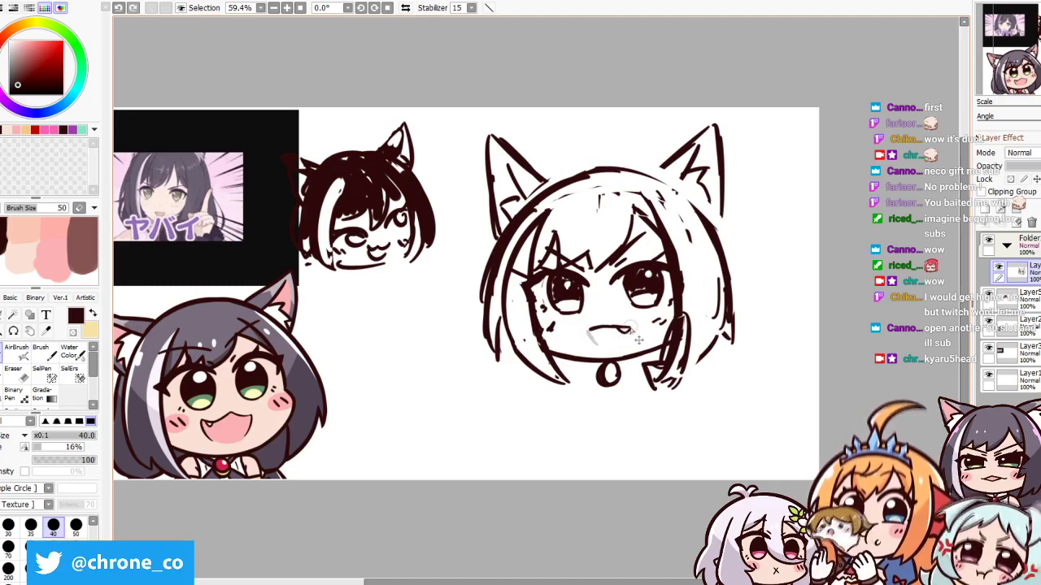
# Clean up the strand at the face's lower right and sketch the arm line below it
pyautogui.press('x')
pyautogui.moveTo(675, 321); pyautogui.dragTo(679, 370)
pyautogui.press('x')
pyautogui.moveTo(647, 370); pyautogui.dragTo(685, 439)
# Redraw the right outer hair as a wider curve and erase the old line inside it
pyautogui.moveTo(687, 199)
pyautogui.mouseDown()
pyautogui.moveTo(715, 333)
pyautogui.moveTo(748, 374)
pyautogui.mouseUp()
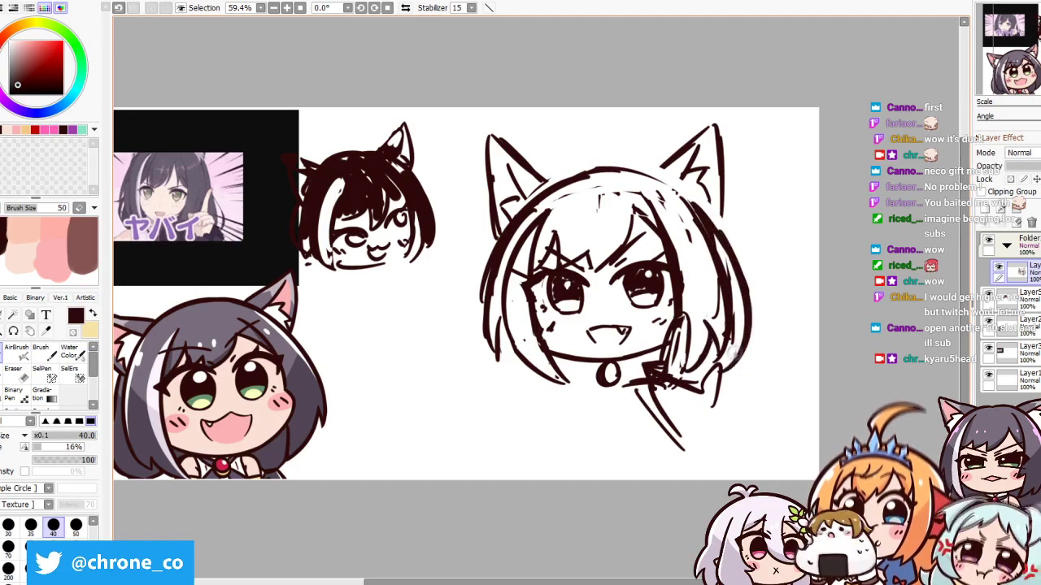
pyautogui.press('x')
pyautogui.moveTo(716, 244); pyautogui.dragTo(735, 358)
# Clean up and redraw the left outer hair and the strands beside the left eye
pyautogui.moveTo(537, 199); pyautogui.dragTo(492, 292)
pyautogui.press('x')
pyautogui.moveTo(510, 236)
pyautogui.mouseDown()
pyautogui.moveTo(675, 172)
pyautogui.moveTo(685, 206)
pyautogui.mouseUp()
pyautogui.press('x')
pyautogui.moveTo(525, 240); pyautogui.dragTo(489, 357)
pyautogui.press('x')
pyautogui.moveTo(515, 272); pyautogui.dragTo(561, 202)
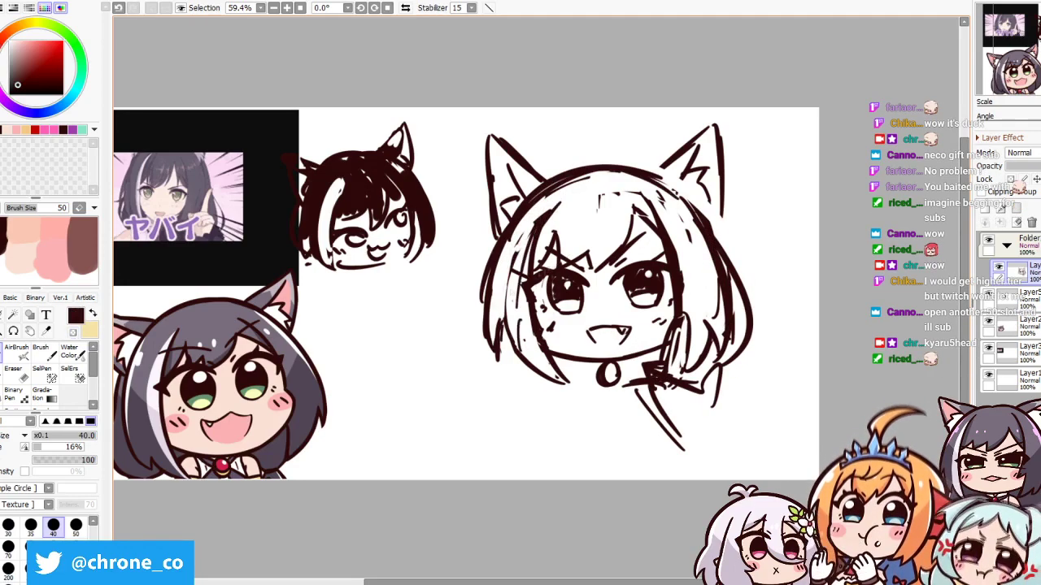
# Sketch the left shoulder and the rounded sleeve below the hair
pyautogui.moveTo(573, 366); pyautogui.dragTo(513, 410)
pyautogui.moveTo(508, 415); pyautogui.dragTo(565, 428)
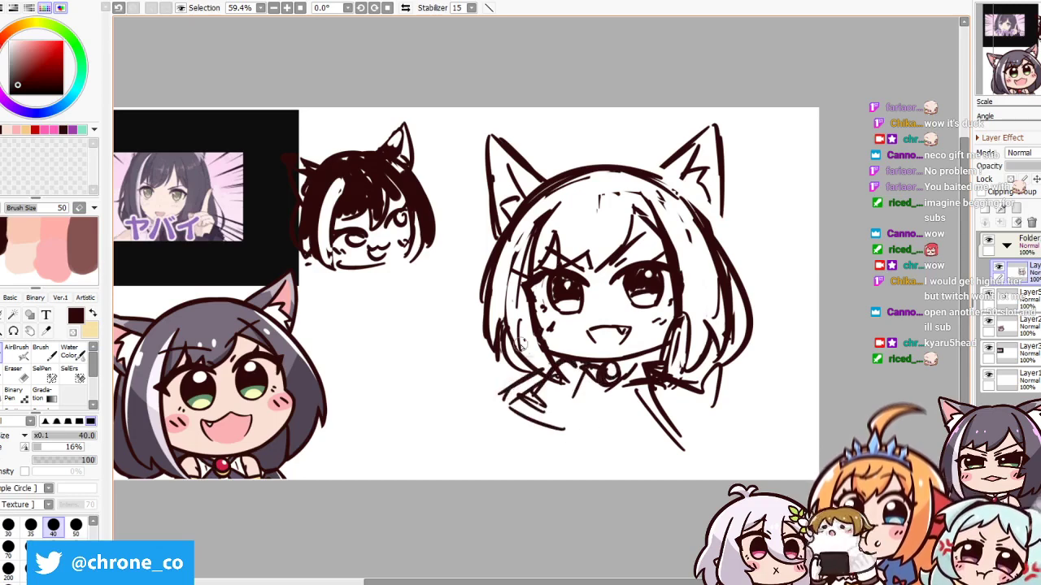
pyautogui.moveTo(537, 374); pyautogui.dragTo(478, 429)
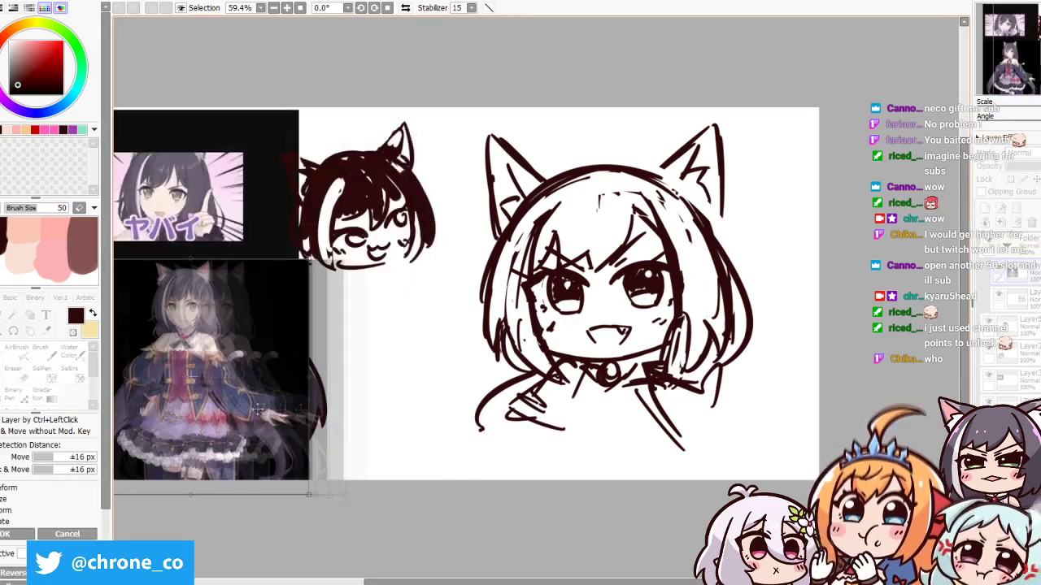
# Rework the left hair's lower end into a rounded curl above the shoulder
pyautogui.moveTo(488, 260)
pyautogui.mouseDown()
pyautogui.moveTo(500, 357)
pyautogui.moveTo(480, 345)
pyautogui.mouseUp()
pyautogui.press('x')
pyautogui.moveTo(492, 302); pyautogui.dragTo(541, 361)
pyautogui.moveTo(577, 278); pyautogui.dragTo(593, 294)
pyautogui.moveTo(492, 334); pyautogui.dragTo(528, 390)
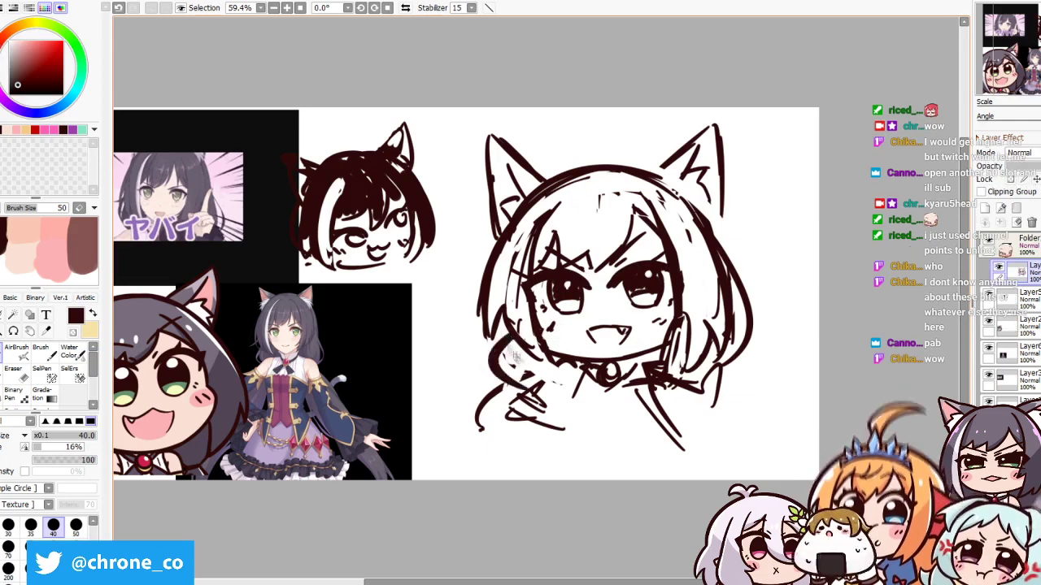
# Extend the right hair downward and complete the lower sleeve outlines on both sides of the body
pyautogui.moveTo(715, 207); pyautogui.dragTo(744, 382)
pyautogui.moveTo(480, 416); pyautogui.dragTo(470, 451)
pyautogui.moveTo(666, 382); pyautogui.dragTo(732, 454)
pyautogui.moveTo(736, 382); pyautogui.dragTo(777, 467)
# Sketch the collar bow and bodice lines on the chest, with a horizontal line closing the bust
pyautogui.moveTo(581, 374)
pyautogui.mouseDown()
pyautogui.moveTo(617, 406)
pyautogui.moveTo(638, 406)
pyautogui.mouseUp()
pyautogui.moveTo(512, 437); pyautogui.dragTo(651, 435)
pyautogui.moveTo(540, 358)
pyautogui.mouseDown()
pyautogui.moveTo(569, 395)
pyautogui.moveTo(561, 396)
pyautogui.mouseUp()
pyautogui.moveTo(548, 370)
pyautogui.mouseDown()
pyautogui.moveTo(483, 448)
pyautogui.moveTo(524, 449)
pyautogui.mouseUp()
pyautogui.moveTo(553, 362); pyautogui.dragTo(589, 381)
pyautogui.moveTo(644, 355); pyautogui.dragTo(670, 387)
pyautogui.moveTo(569, 391); pyautogui.dragTo(541, 447)
pyautogui.moveTo(622, 358); pyautogui.dragTo(651, 429)
pyautogui.moveTo(674, 350); pyautogui.dragTo(638, 434)
pyautogui.moveTo(651, 358); pyautogui.dragTo(682, 422)
# Add a new layer and sketch a raised pointing hand with a ruffled cuff and sleeve beside the chin
pyautogui.hotkey('ctrl', 'shift', 'n')
pyautogui.moveTo(658, 356)
pyautogui.mouseDown()
pyautogui.moveTo(682, 309)
pyautogui.moveTo(657, 364)
pyautogui.moveTo(707, 392)
pyautogui.moveTo(669, 395)
pyautogui.moveTo(692, 418)
pyautogui.mouseUp()
pyautogui.moveTo(628, 370); pyautogui.dragTo(719, 389)
pyautogui.moveTo(651, 390); pyautogui.dragTo(699, 460)
pyautogui.moveTo(630, 309)
pyautogui.mouseDown()
pyautogui.moveTo(715, 456)
pyautogui.moveTo(720, 447)
pyautogui.mouseUp()
# Tidy the mouth and the hair strands beside the left cheek
pyautogui.scroll(1, 800, 288)
pyautogui.press('c')
pyautogui.moveTo(608, 301)
pyautogui.mouseDown()
pyautogui.moveTo(626, 321)
pyautogui.moveTo(622, 313)
pyautogui.mouseUp()
pyautogui.press('c')
pyautogui.moveTo(509, 295); pyautogui.dragTo(546, 327)
pyautogui.moveTo(540, 289); pyautogui.dragTo(545, 317)
pyautogui.press('c')
pyautogui.press('c')
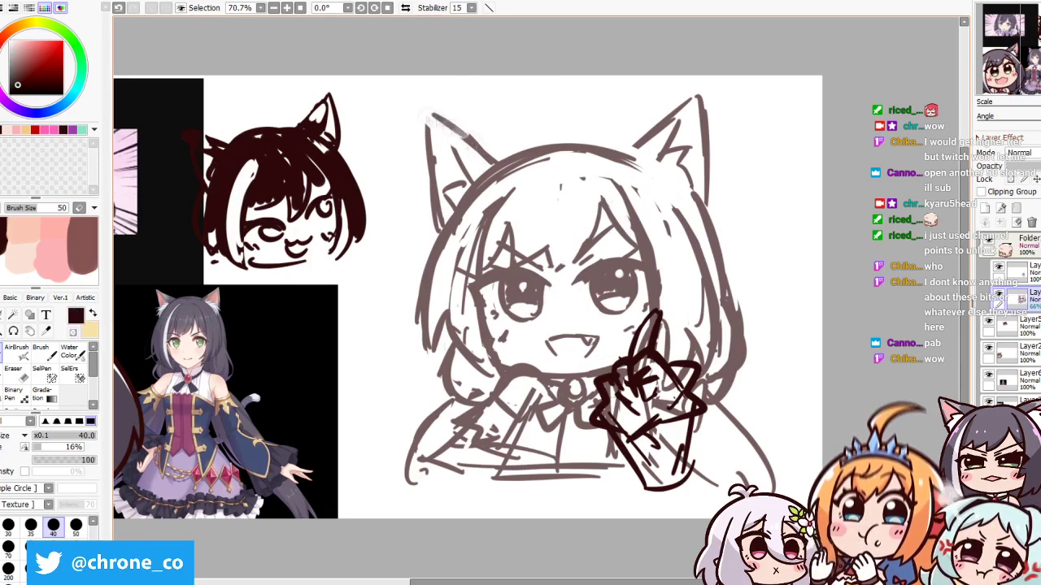
# Redraw the outer edges of both cat ears with longer, sharper tips
pyautogui.moveTo(424, 113); pyautogui.dragTo(488, 156)
pyautogui.press('c')
pyautogui.press('c')
pyautogui.moveTo(626, 147); pyautogui.dragTo(715, 98)
pyautogui.moveTo(715, 97); pyautogui.dragTo(716, 203)
pyautogui.moveTo(403, 126); pyautogui.dragTo(405, 183)
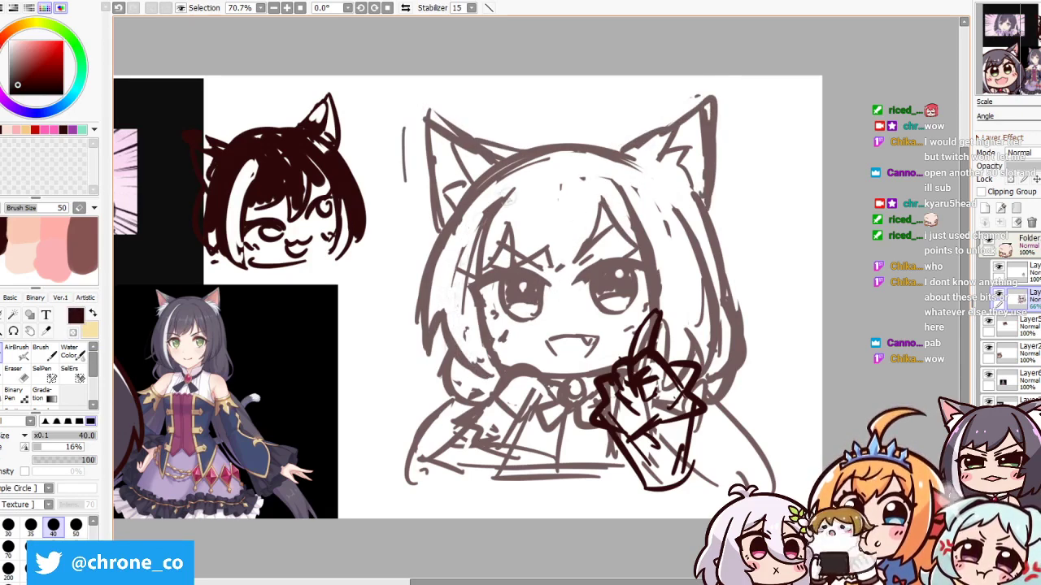
# Add fur tufts at the base of both cat ears and extend the left inner hair strand
pyautogui.moveTo(482, 217); pyautogui.dragTo(456, 354)
pyautogui.moveTo(471, 179); pyautogui.dragTo(420, 244)
pyautogui.moveTo(699, 162); pyautogui.dragTo(650, 244)
pyautogui.press('c')
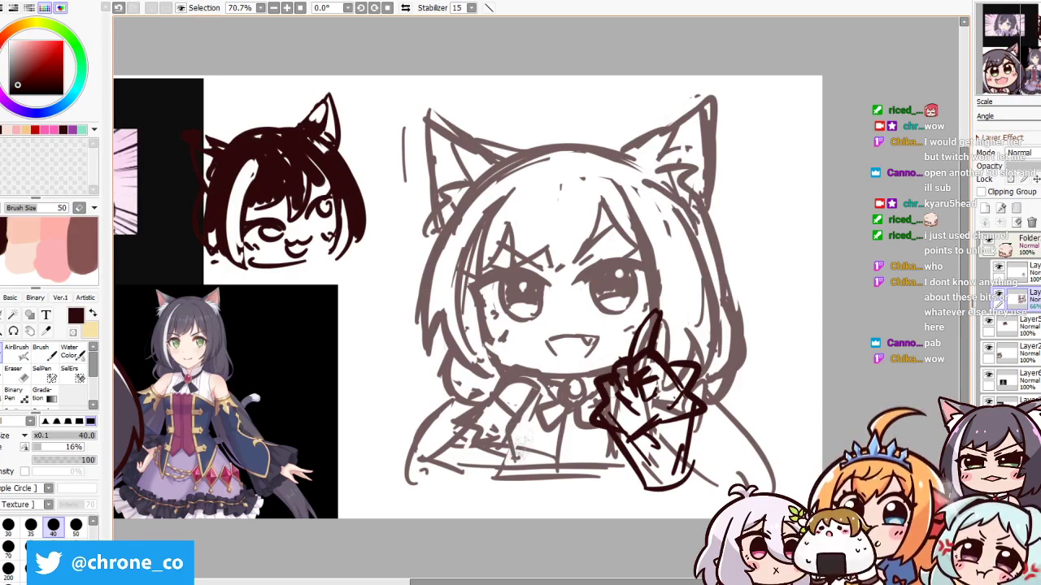
# Lower the opacity of the rough sketch layer so it serves as a faint guide
pyautogui.scroll(-3, 676, 310)
pyautogui.scroll(1, 677, 310)
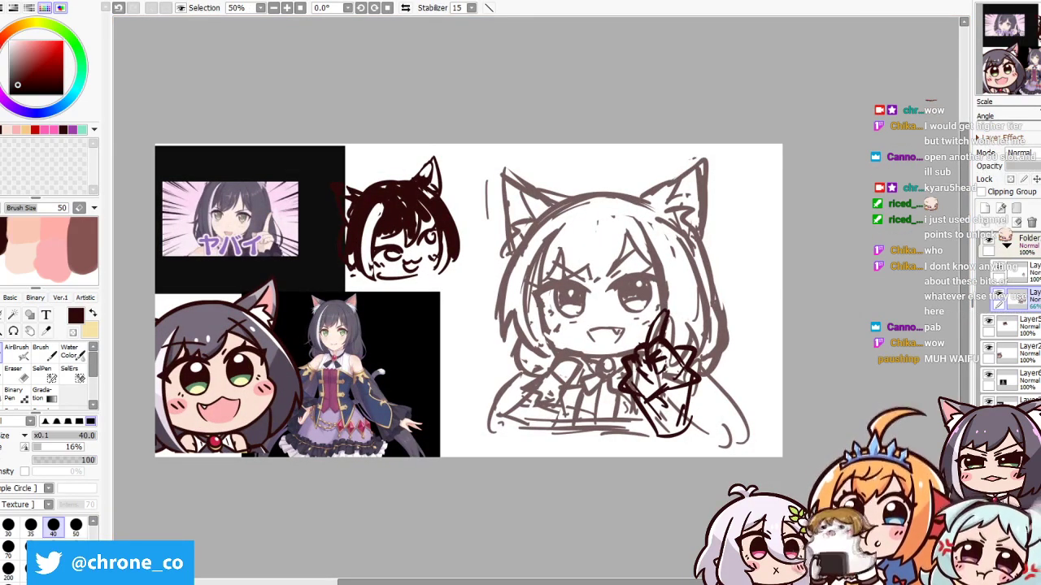
pyautogui.scroll(1, 664, 366)
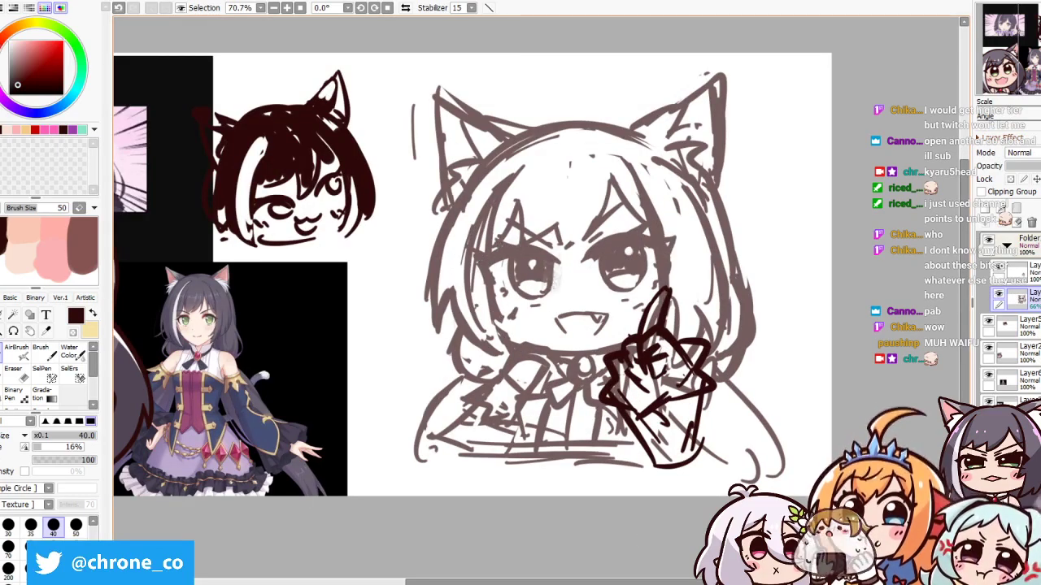
pyautogui.scroll(-1, 581, 296)
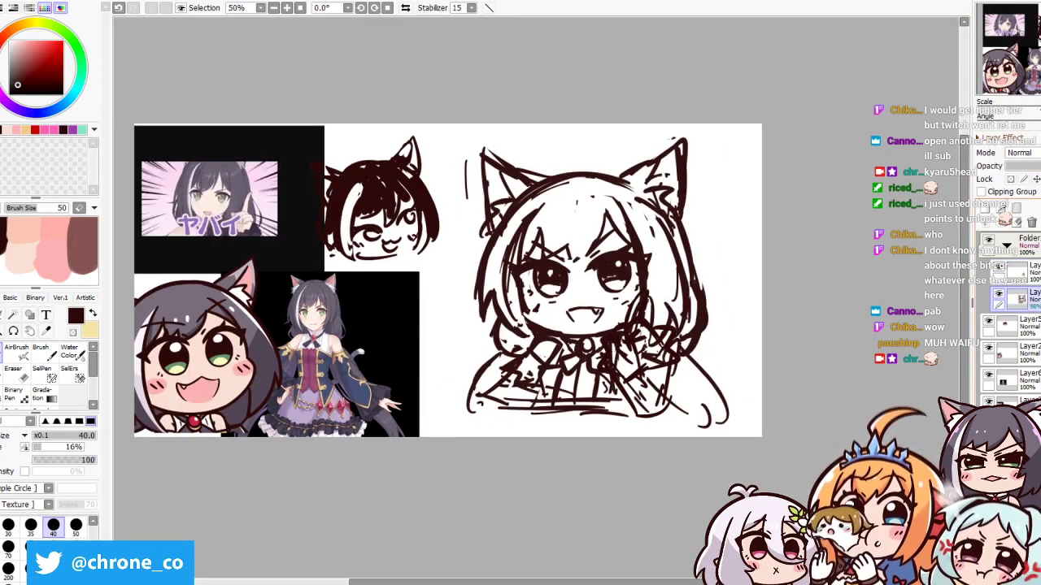
pyautogui.moveTo(1033, 166); pyautogui.dragTo(1016, 166)
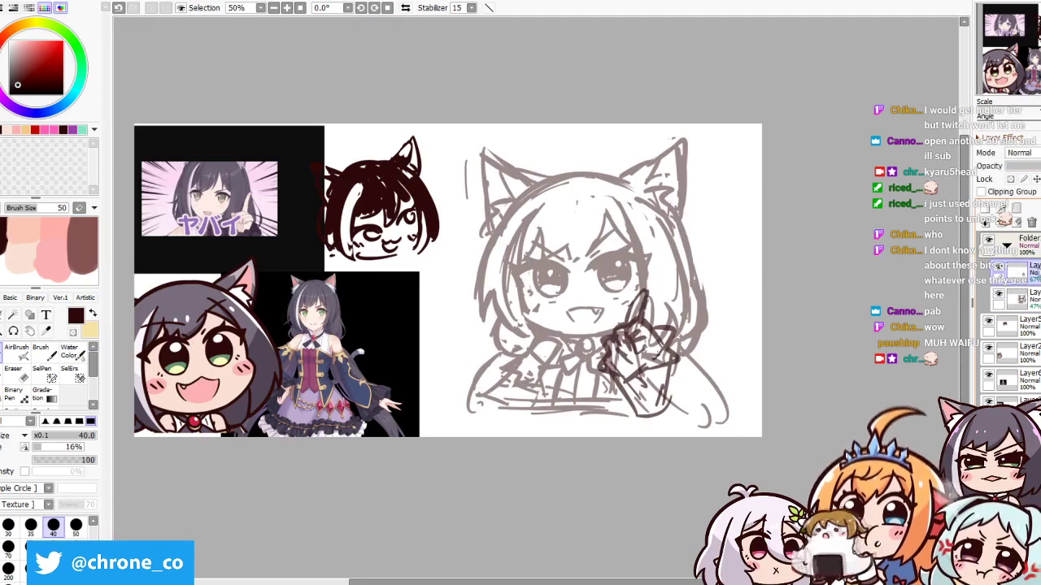
# Ink the upper curve and sides of the head over the faint sketch with a size 25 brush
pyautogui.scroll(1, 534, 298)
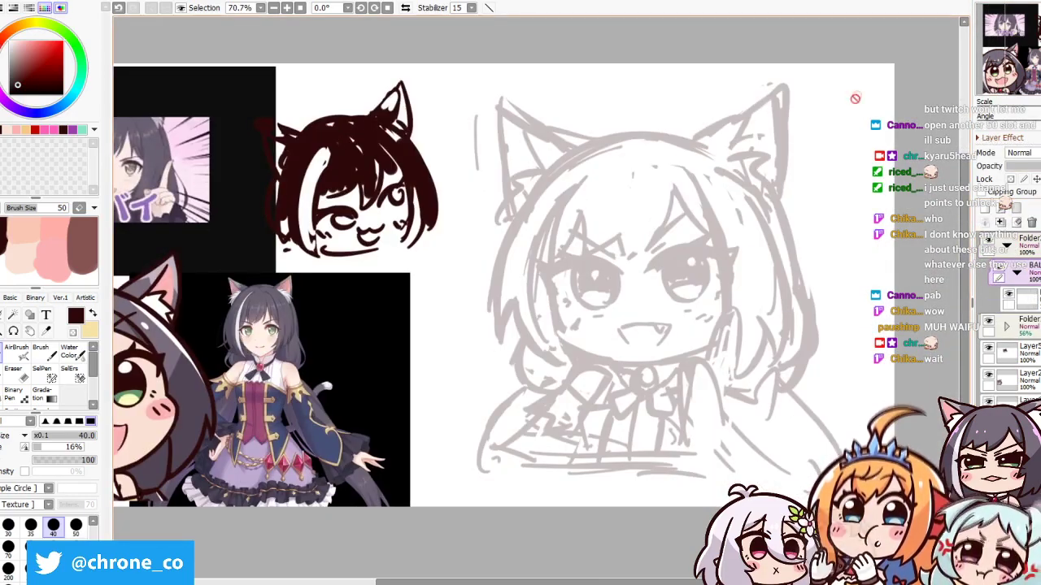
pyautogui.press('[')
pyautogui.press('[')
pyautogui.press('[')
pyautogui.moveTo(603, 167); pyautogui.dragTo(556, 318)
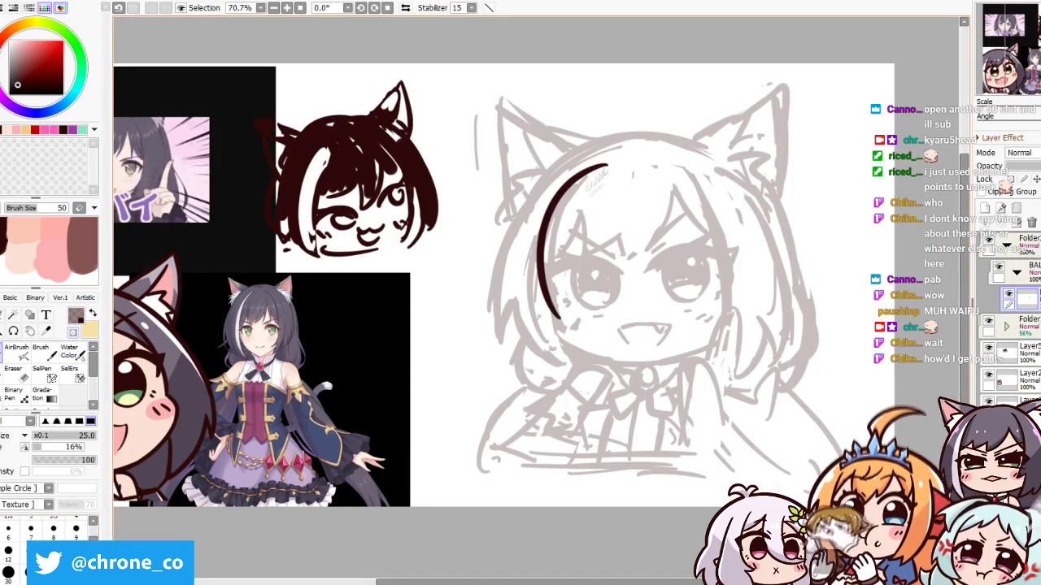
pyautogui.moveTo(575, 162); pyautogui.dragTo(746, 288)
pyautogui.moveTo(706, 199); pyautogui.dragTo(699, 193)
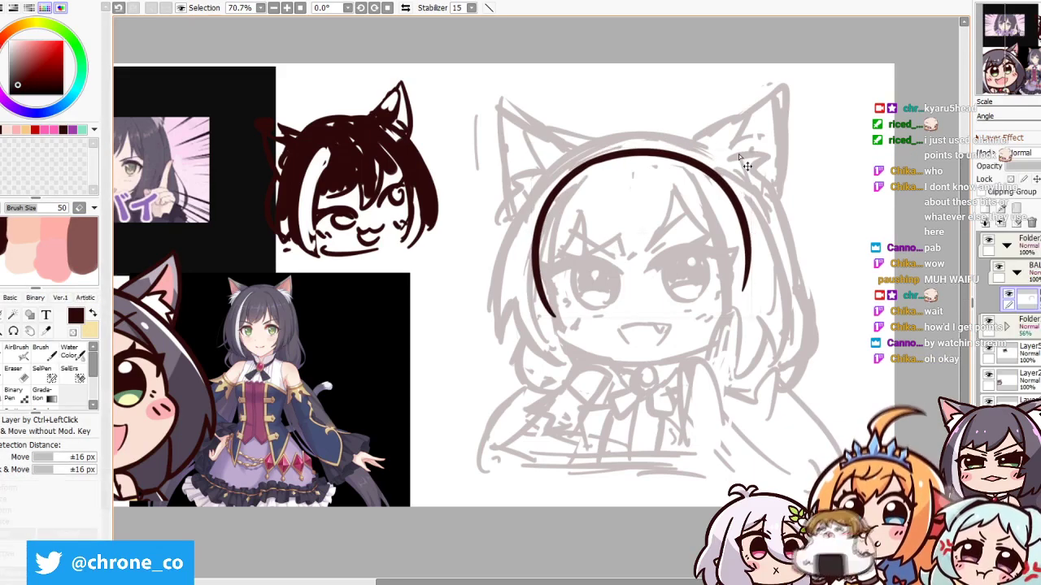
# Ink the chin and cheeks to close the head outline
pyautogui.moveTo(555, 313)
pyautogui.mouseDown()
pyautogui.moveTo(573, 351)
pyautogui.moveTo(726, 340)
pyautogui.mouseUp()
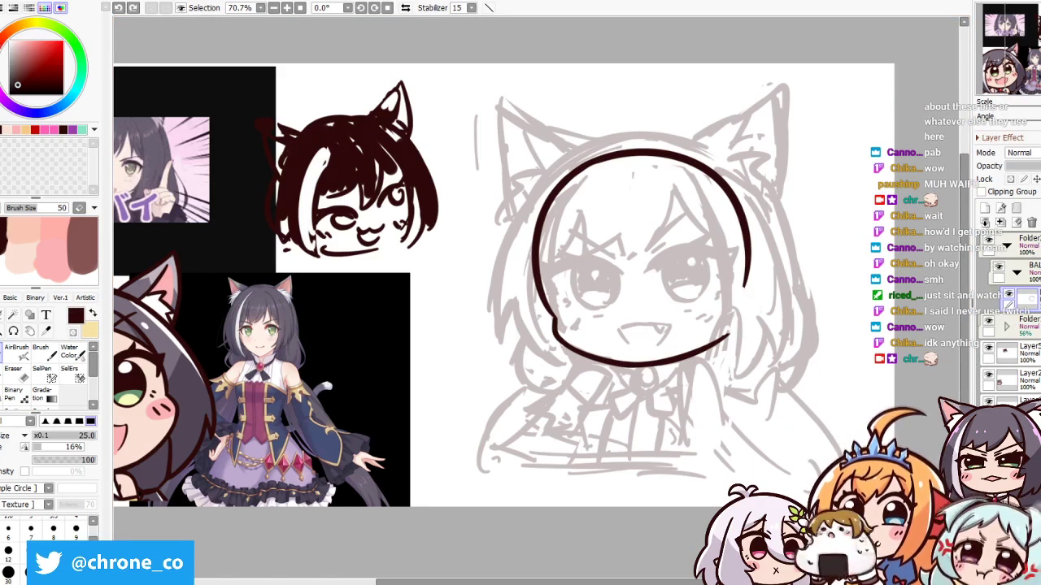
pyautogui.moveTo(742, 280); pyautogui.dragTo(732, 334)
pyautogui.hotkey('ctrl', 'z')
pyautogui.moveTo(535, 298); pyautogui.dragTo(556, 337)
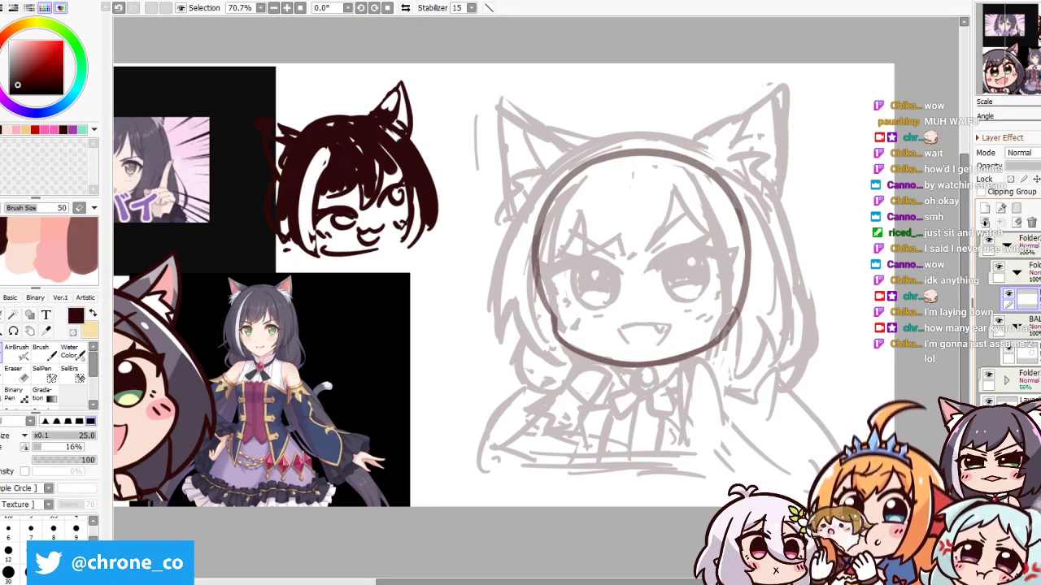
# Ink the left outer hair outline from the crown down, on the layer inside the new hair folder
pyautogui.click(1013, 265)
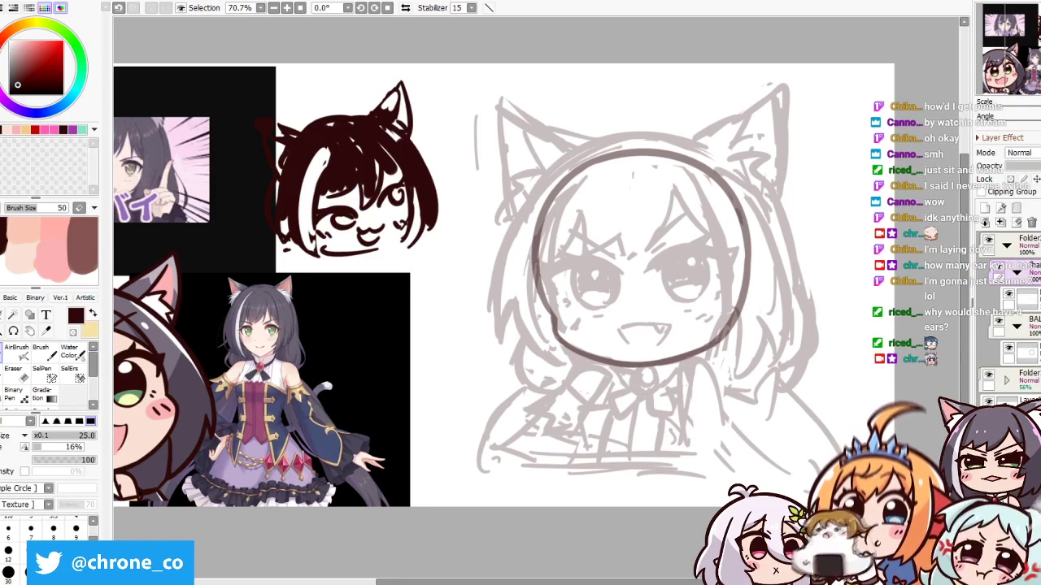
pyautogui.click(1012, 296)
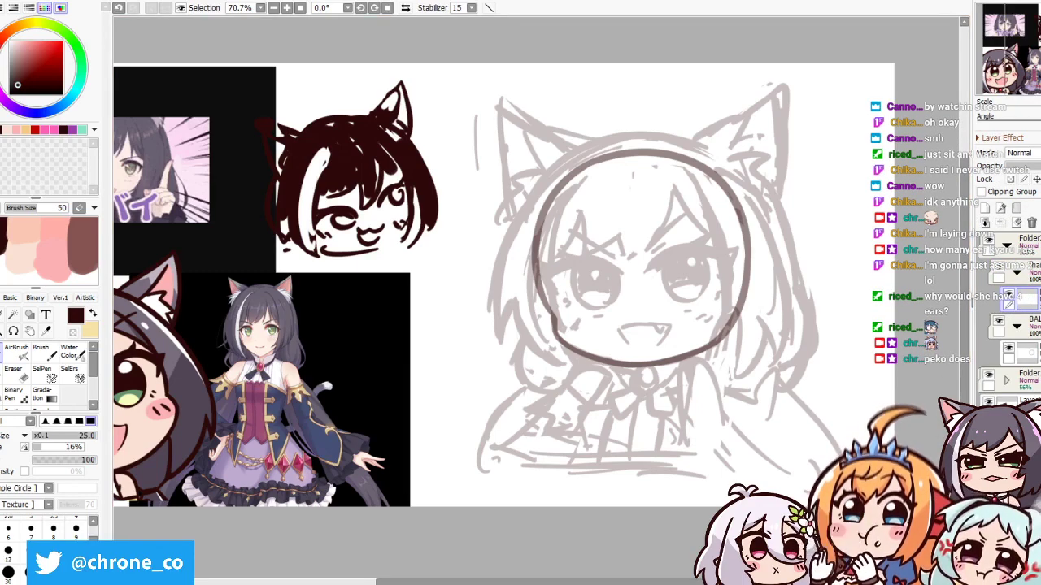
pyautogui.moveTo(634, 140); pyautogui.dragTo(496, 325)
pyautogui.hotkey('ctrl', 'z')
pyautogui.moveTo(634, 140); pyautogui.dragTo(509, 345)
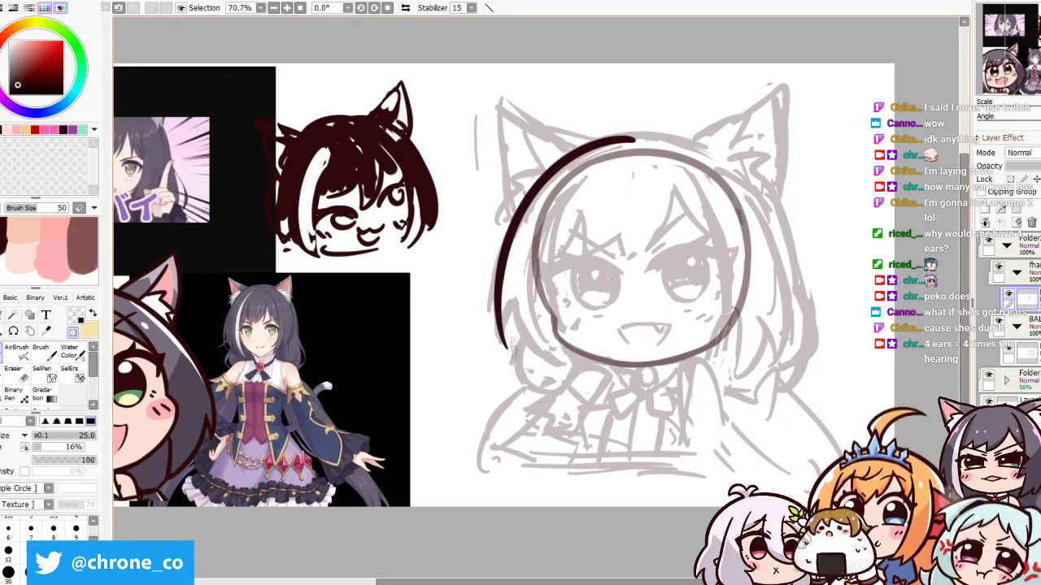
# Ink the pointed tip closing the left side lock and the first jagged fringe strokes across the forehead
pyautogui.moveTo(501, 333); pyautogui.dragTo(565, 368)
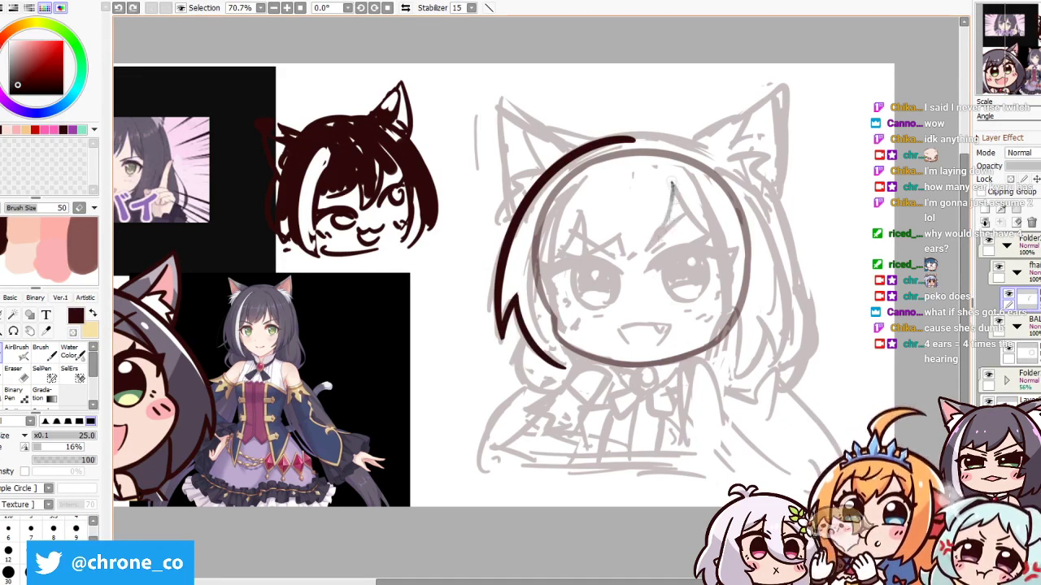
pyautogui.moveTo(678, 184); pyautogui.dragTo(611, 257)
pyautogui.moveTo(634, 218); pyautogui.dragTo(575, 260)
pyautogui.moveTo(520, 293); pyautogui.dragTo(578, 234)
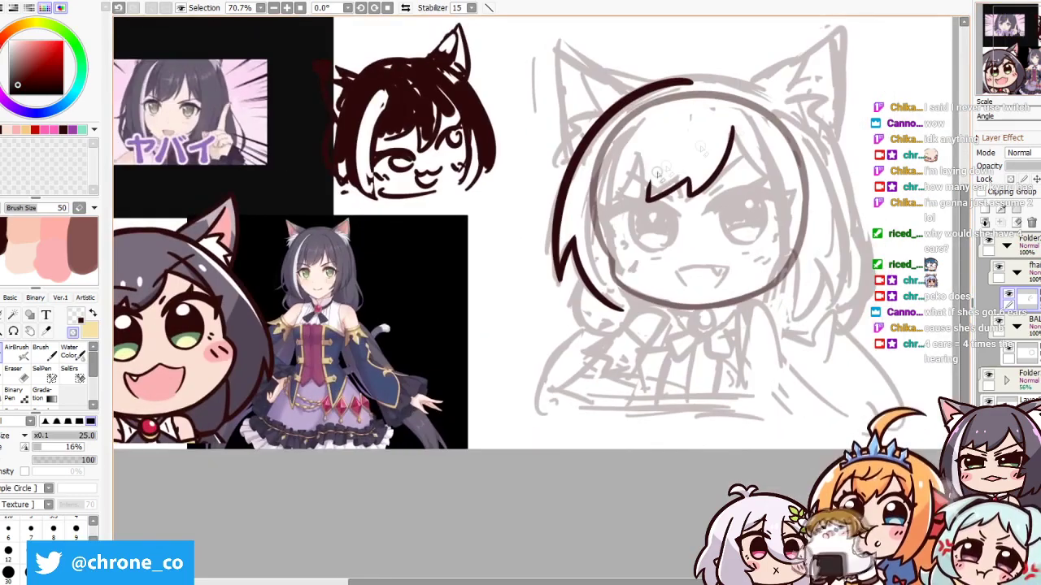
# Scale down the chibi reference head and place it beside the full-body character reference
pyautogui.hotkey('ctrl', 't')
pyautogui.moveTo(325, 220); pyautogui.dragTo(236, 286)
pyautogui.press('Escape')
# Ink the remaining left fringe spike and the inner edge of the left side lock down to the chin
pyautogui.moveTo(651, 146); pyautogui.dragTo(645, 199)
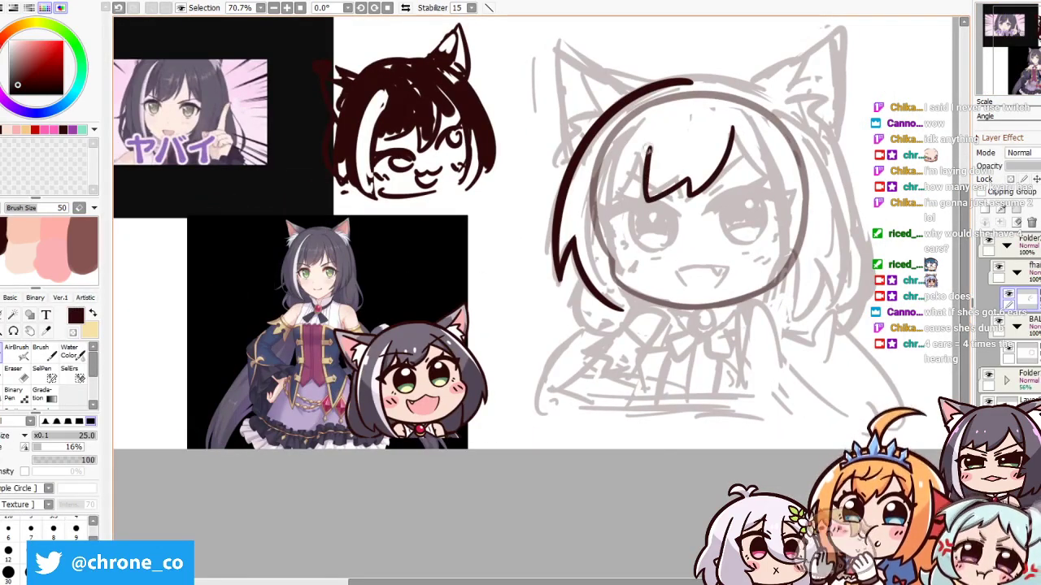
pyautogui.moveTo(569, 244); pyautogui.dragTo(545, 282)
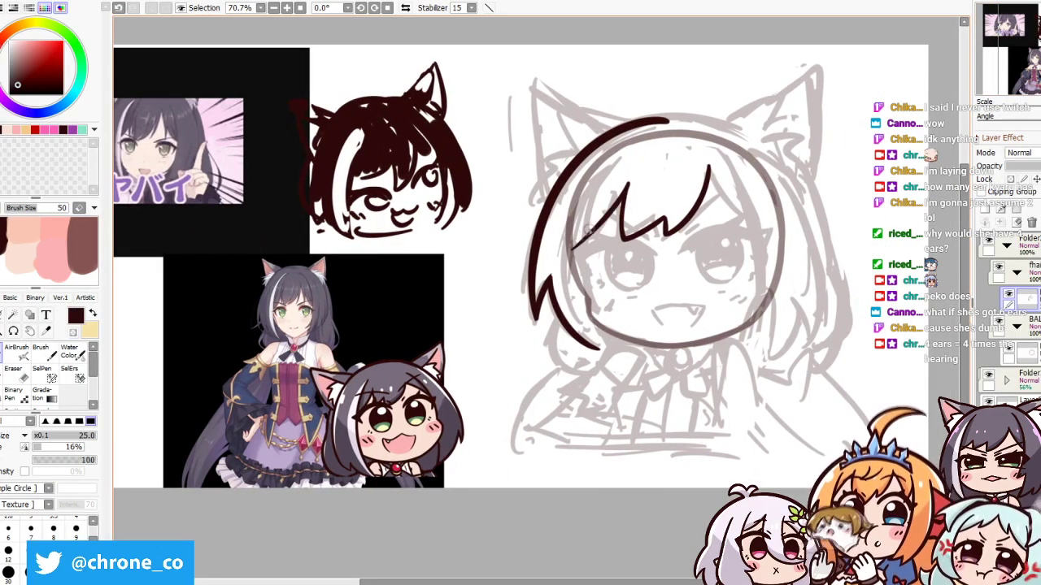
pyautogui.moveTo(602, 156); pyautogui.dragTo(605, 358)
pyautogui.hotkey('ctrl', 'z')
pyautogui.hotkey('ctrl', 'z')
pyautogui.moveTo(602, 156); pyautogui.dragTo(603, 347)
pyautogui.hotkey('ctrl', 'z')
pyautogui.moveTo(569, 269)
pyautogui.mouseDown()
pyautogui.moveTo(549, 325)
pyautogui.moveTo(618, 357)
pyautogui.moveTo(541, 366)
pyautogui.mouseUp()
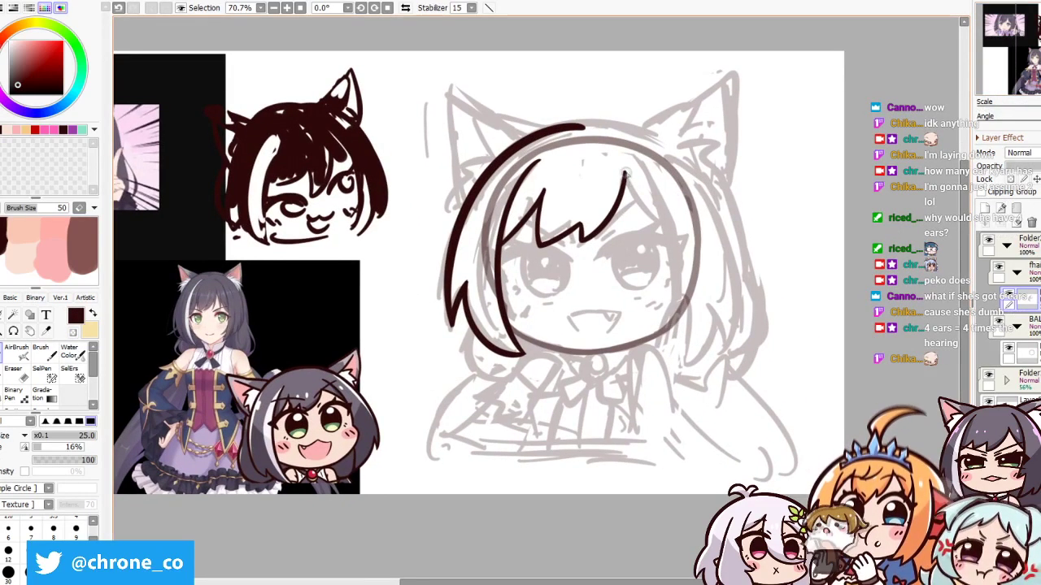
# Ink the inner edge of the right side lock in one curve from the fringe down to the jaw
pyautogui.moveTo(673, 236); pyautogui.dragTo(680, 341)
pyautogui.hotkey('ctrl', 'z')
pyautogui.moveTo(630, 153); pyautogui.dragTo(681, 358)
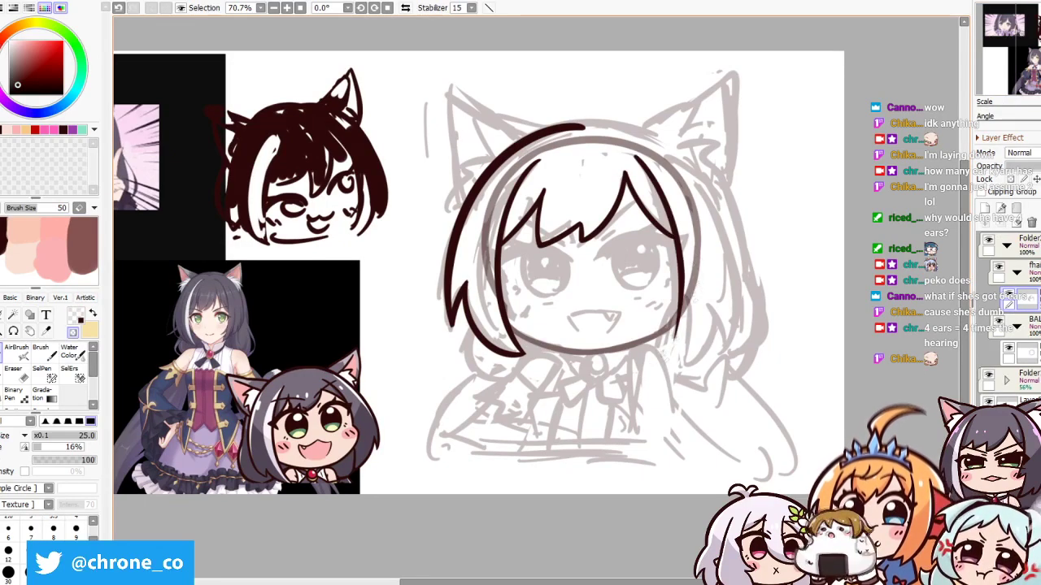
# Ink the right outer hair outline from the crown down and finish the right side lock with a pointed tip
pyautogui.moveTo(688, 229); pyautogui.dragTo(655, 368)
pyautogui.hotkey('ctrl', 'z')
pyautogui.press('h')
pyautogui.press('-')
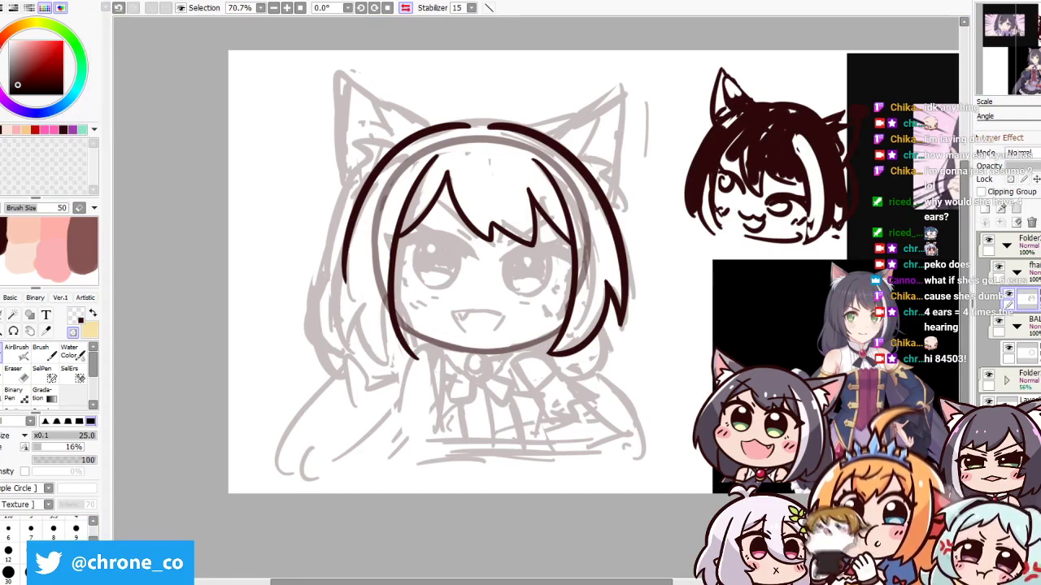
pyautogui.press('-')
pyautogui.moveTo(357, 203); pyautogui.dragTo(344, 333)
pyautogui.hotkey('ctrl', 'z')
pyautogui.moveTo(358, 185); pyautogui.dragTo(343, 340)
pyautogui.hotkey('ctrl', 'z')
pyautogui.moveTo(352, 210); pyautogui.dragTo(338, 329)
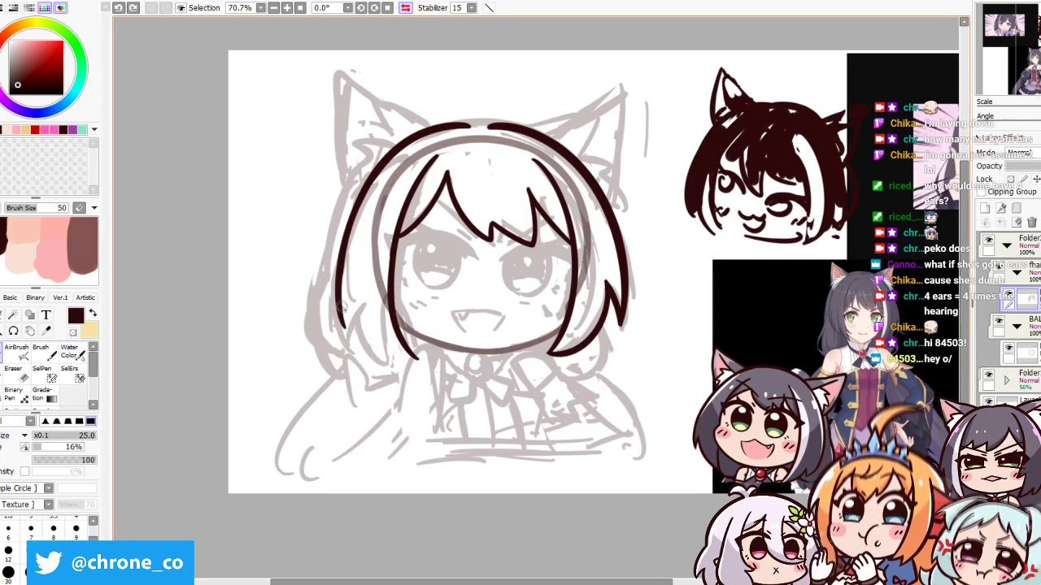
pyautogui.moveTo(354, 287); pyautogui.dragTo(345, 329)
pyautogui.press('h')
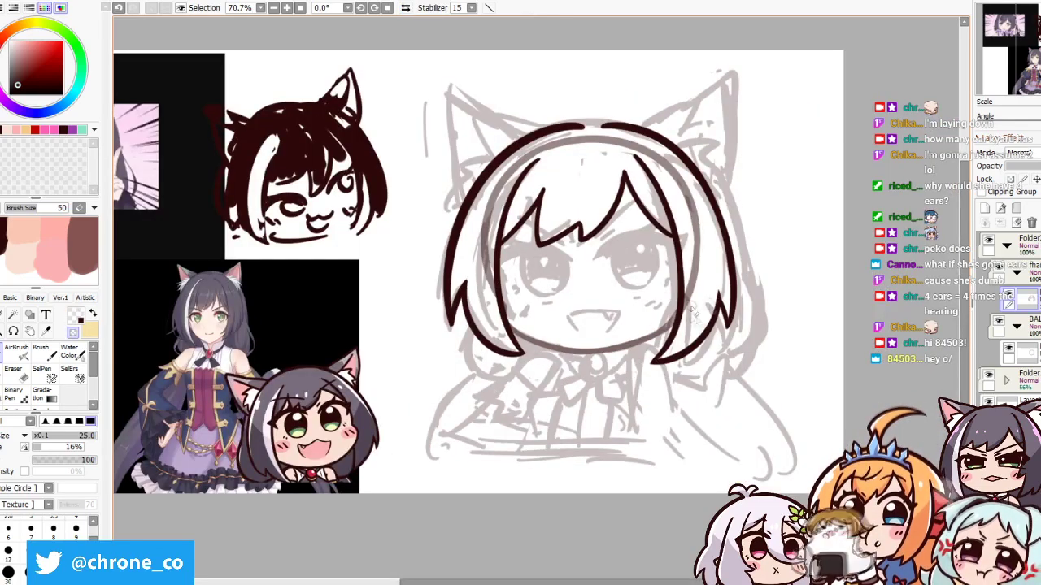
# Ink the left back hair, its curve under the chin and the left hair tail in a new back hair folder
pyautogui.press('-')
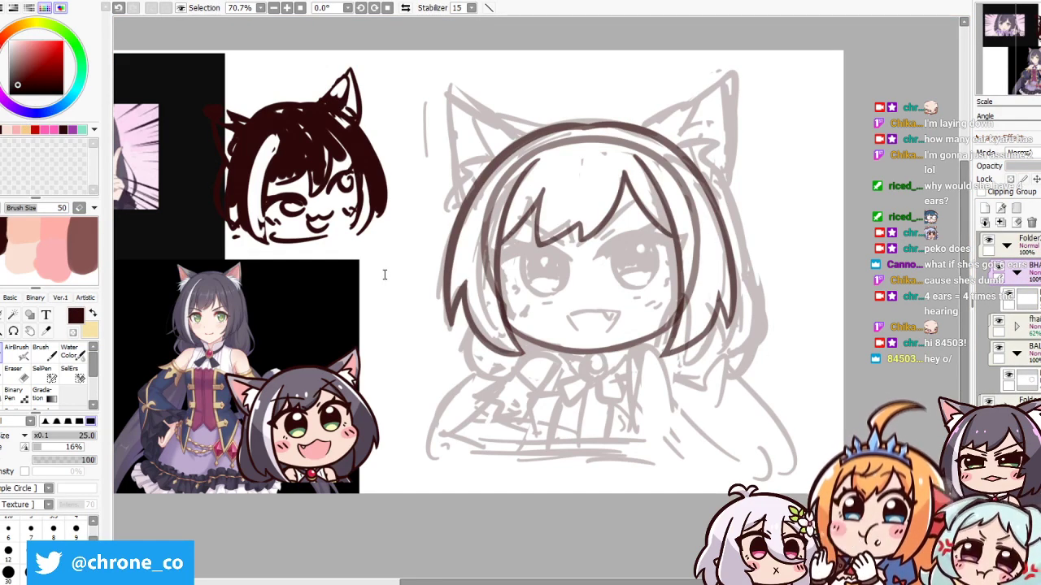
pyautogui.moveTo(500, 242)
pyautogui.mouseDown()
pyautogui.moveTo(461, 325)
pyautogui.moveTo(486, 379)
pyautogui.mouseUp()
pyautogui.moveTo(579, 337)
pyautogui.mouseDown()
pyautogui.moveTo(502, 379)
pyautogui.moveTo(422, 478)
pyautogui.mouseUp()
pyautogui.moveTo(498, 382); pyautogui.dragTo(460, 471)
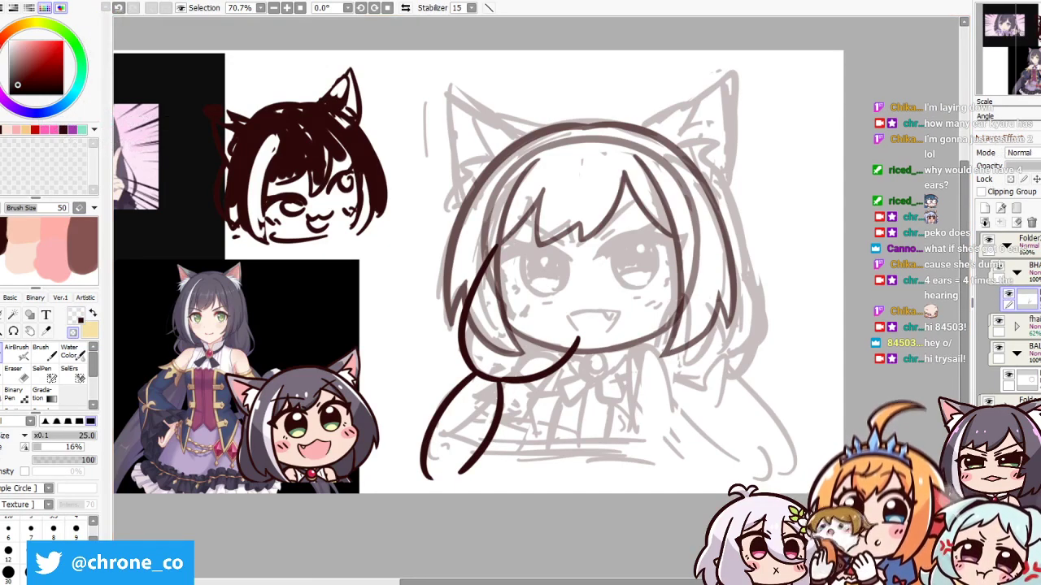
# Ink the back hair outline over the crown and down the upper right side of the head
pyautogui.press('h')
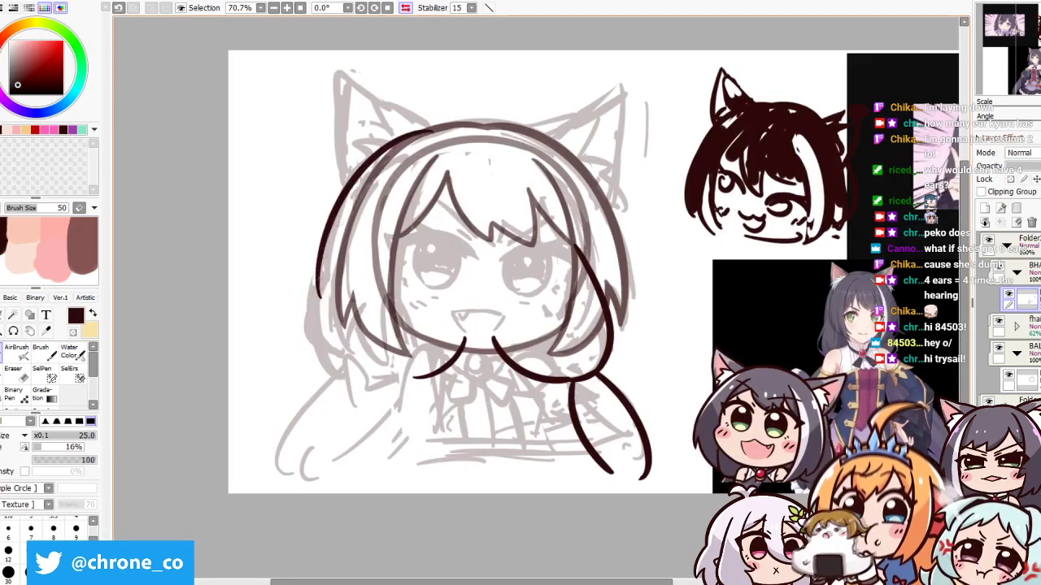
pyautogui.hotkey('ctrl', 'z')
pyautogui.press('l')
pyautogui.hotkey('ctrl', 'z')
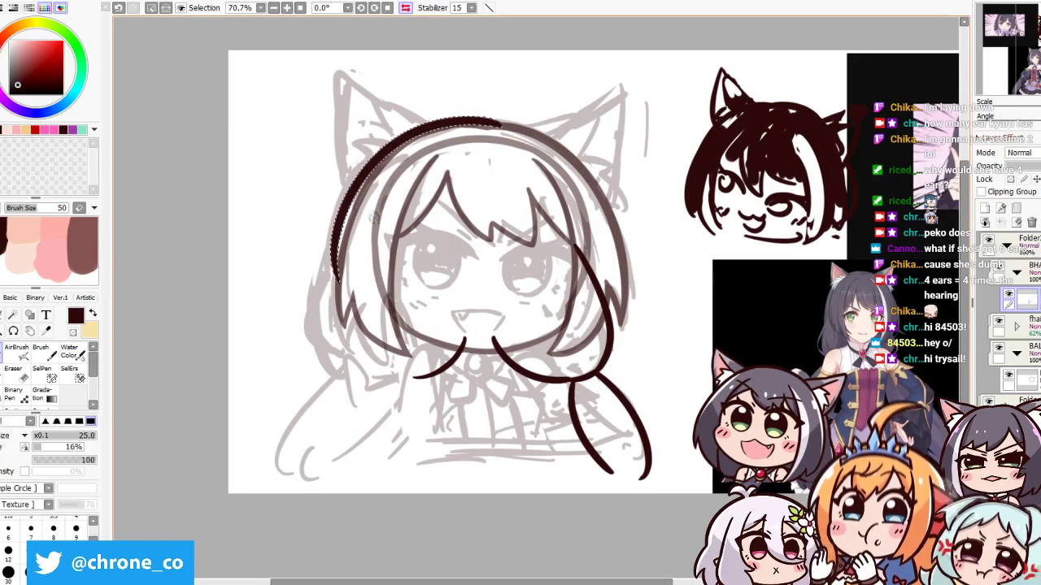
pyautogui.hotkey('ctrl', 'z')
pyautogui.press('b')
pyautogui.press('l')
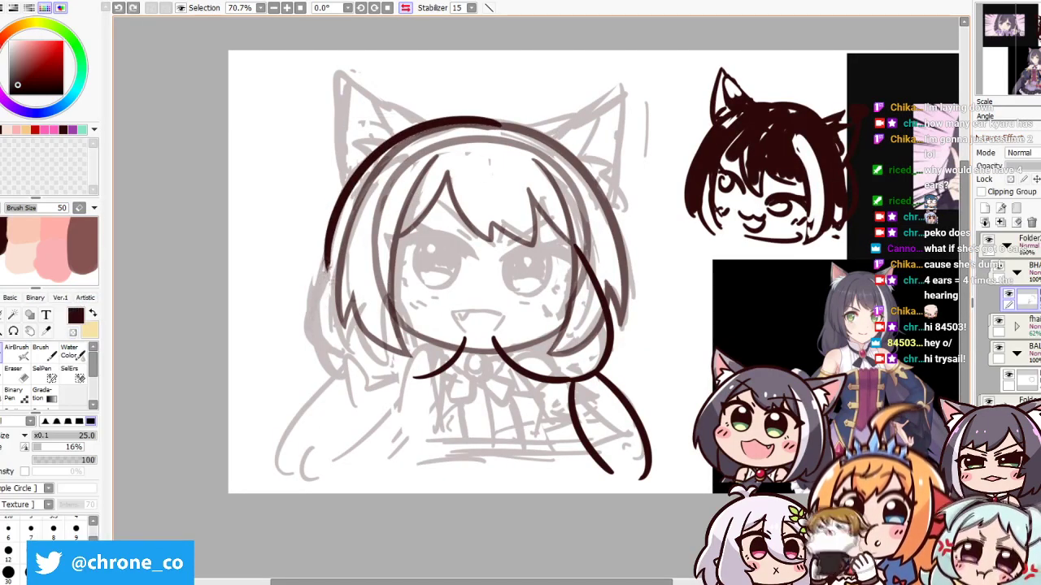
pyautogui.press('h')
pyautogui.press('b')
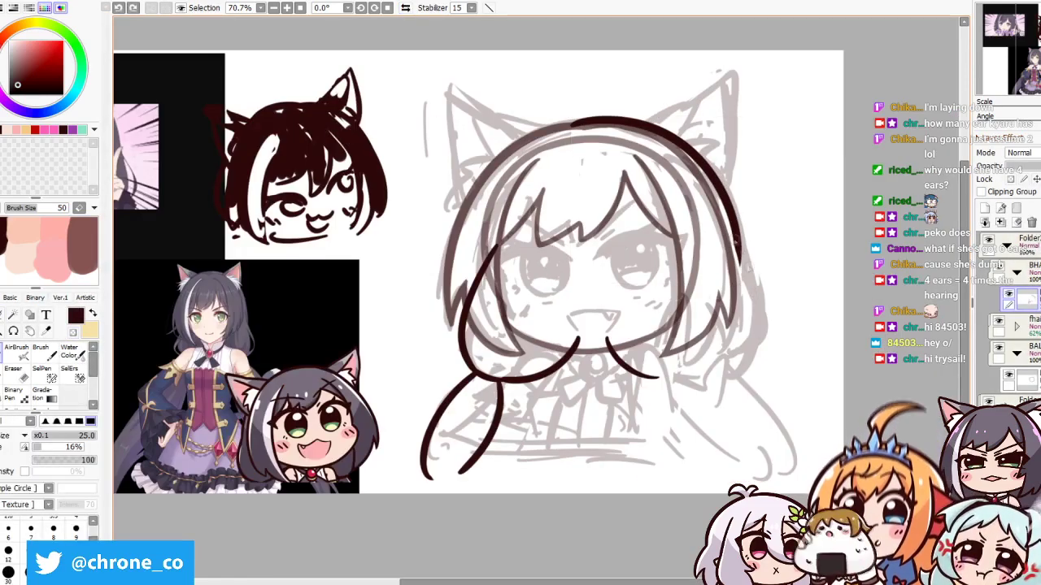
# Ink the right back hair bulge curving under the chin and the right hair tail over the shoulder
pyautogui.moveTo(737, 244); pyautogui.dragTo(693, 382)
pyautogui.moveTo(701, 388)
pyautogui.mouseDown()
pyautogui.moveTo(605, 343)
pyautogui.moveTo(719, 389)
pyautogui.moveTo(726, 465)
pyautogui.mouseUp()
pyautogui.hotkey('ctrl', 'z')
pyautogui.hotkey('ctrl', 'z')
pyautogui.moveTo(710, 376); pyautogui.dragTo(773, 469)
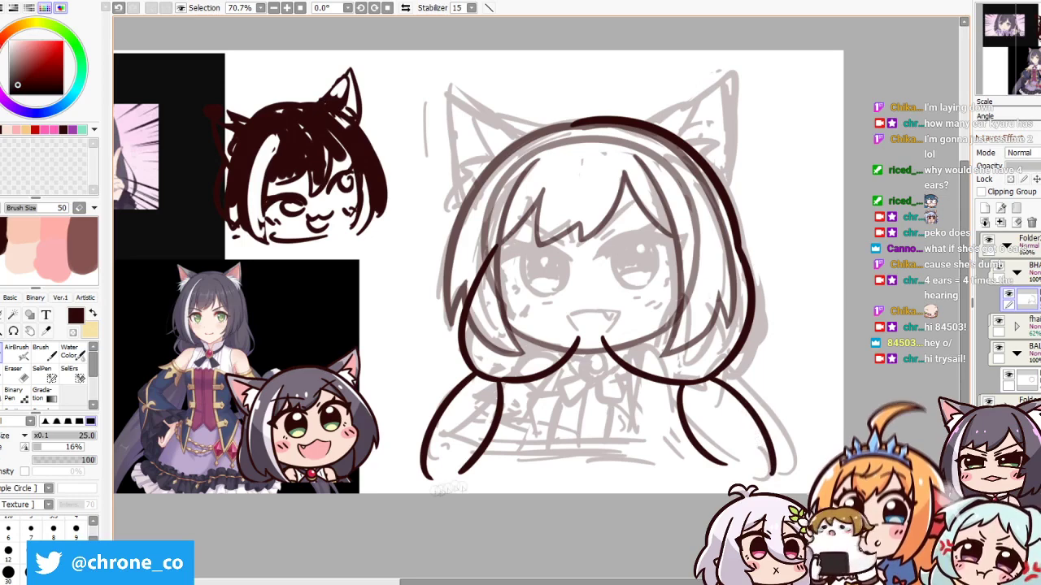
# Ink the back hair over the left crown and side, and close the gaps at the chin and tail ends
pyautogui.moveTo(579, 122); pyautogui.dragTo(473, 196)
pyautogui.hotkey('ctrl', 'z')
pyautogui.moveTo(629, 122); pyautogui.dragTo(498, 167)
pyautogui.moveTo(526, 135); pyautogui.dragTo(466, 274)
pyautogui.hotkey('ctrl', 'z')
pyautogui.moveTo(509, 156); pyautogui.dragTo(465, 287)
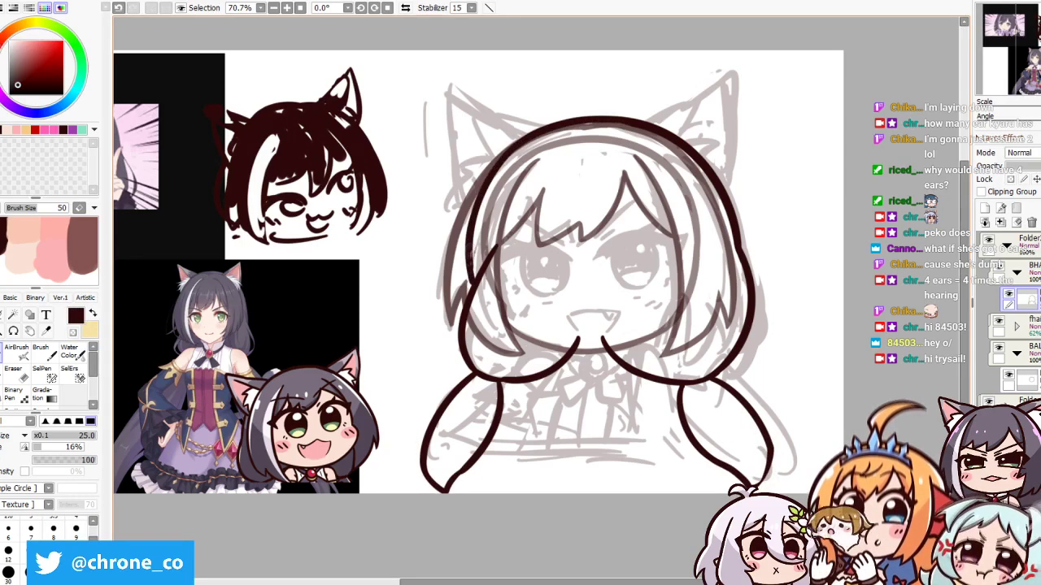
pyautogui.hotkey('ctrl', 'z')
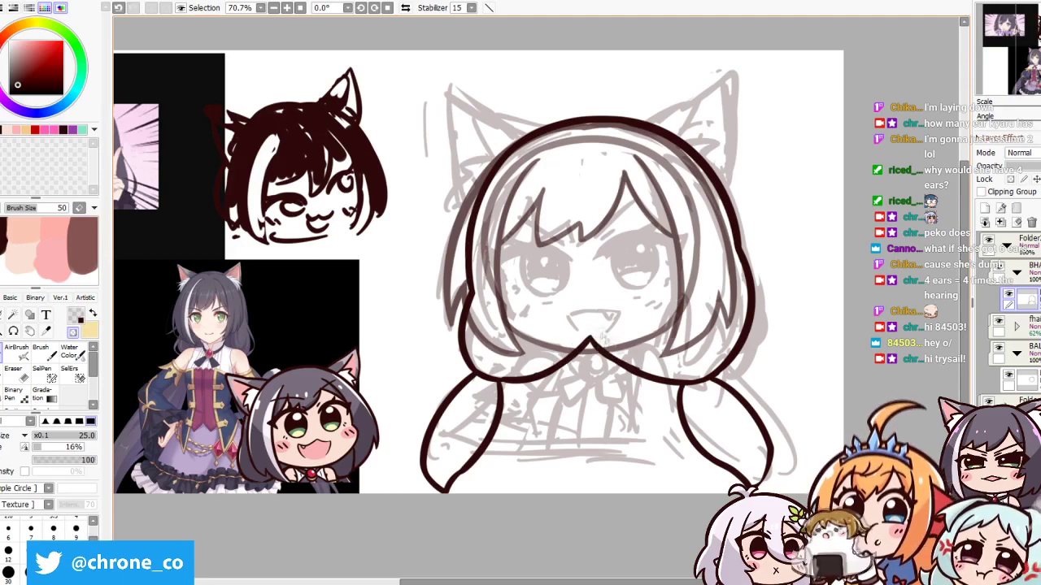
# Ink the left cat ear with its inner fur tufts on a layer in a new left ear folder
pyautogui.click(984, 220)
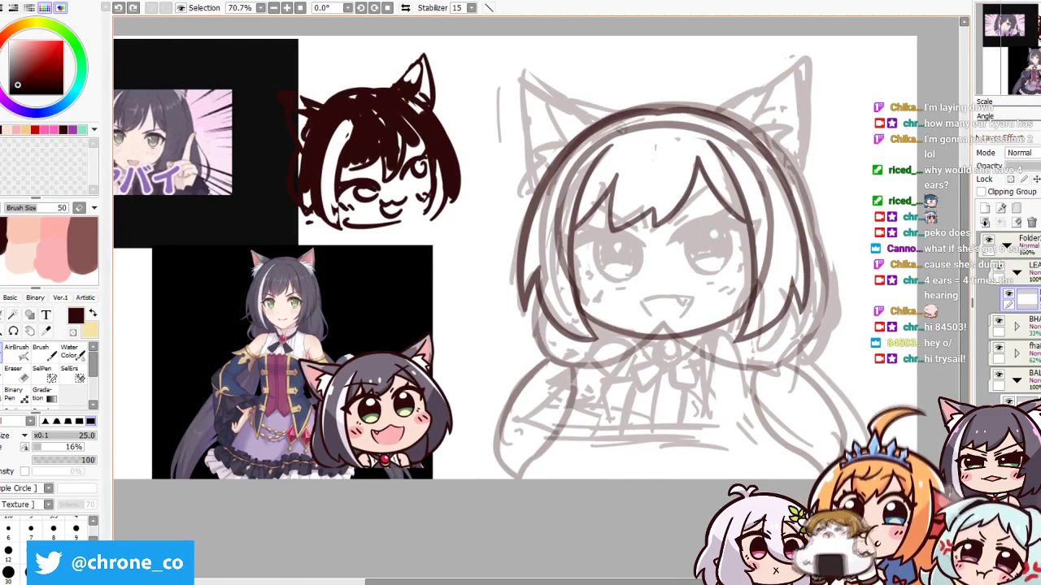
pyautogui.moveTo(626, 123)
pyautogui.mouseDown()
pyautogui.moveTo(561, 104)
pyautogui.moveTo(534, 166)
pyautogui.moveTo(569, 148)
pyautogui.mouseUp()
pyautogui.press('e')
pyautogui.moveTo(538, 150); pyautogui.dragTo(528, 189)
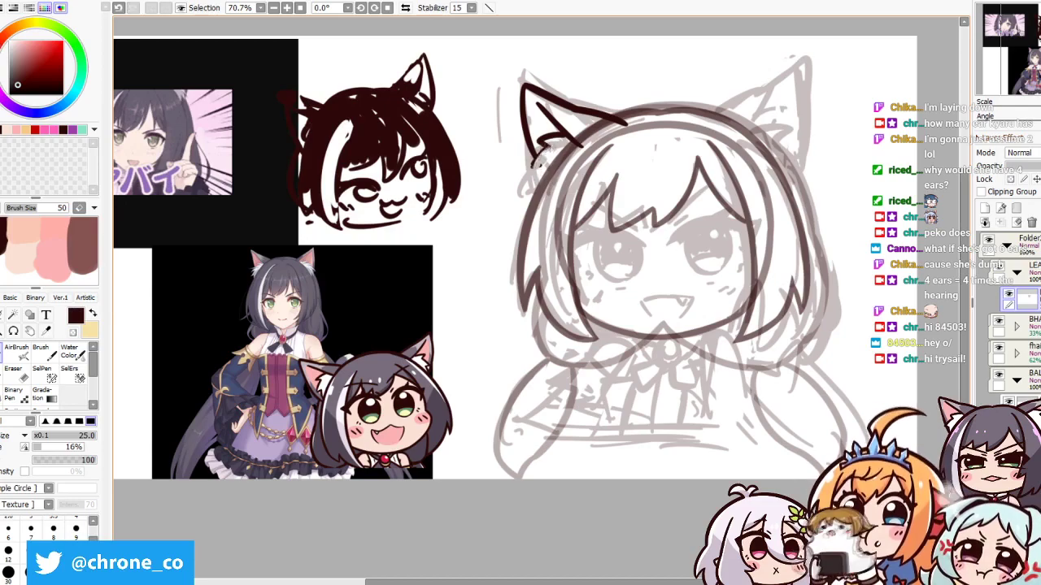
# Ink the right cat ear with its inner fur tufts on a layer in a new right ear folder
pyautogui.moveTo(618, 284); pyautogui.dragTo(516, 302)
pyautogui.moveTo(594, 143); pyautogui.dragTo(683, 104)
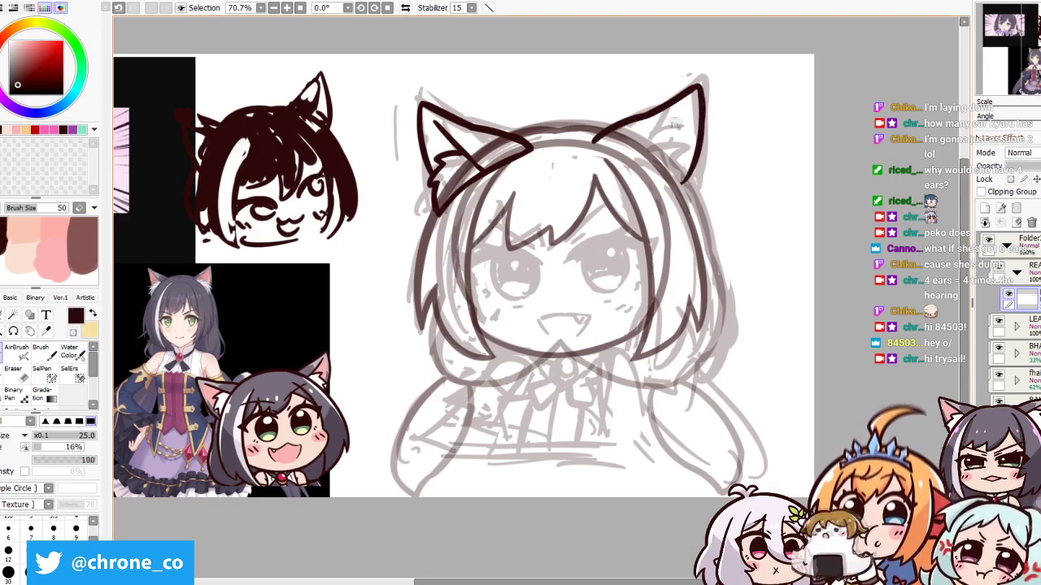
pyautogui.moveTo(681, 108); pyautogui.dragTo(638, 161)
pyautogui.moveTo(655, 153)
pyautogui.mouseDown()
pyautogui.moveTo(680, 181)
pyautogui.moveTo(655, 185)
pyautogui.moveTo(674, 208)
pyautogui.mouseUp()
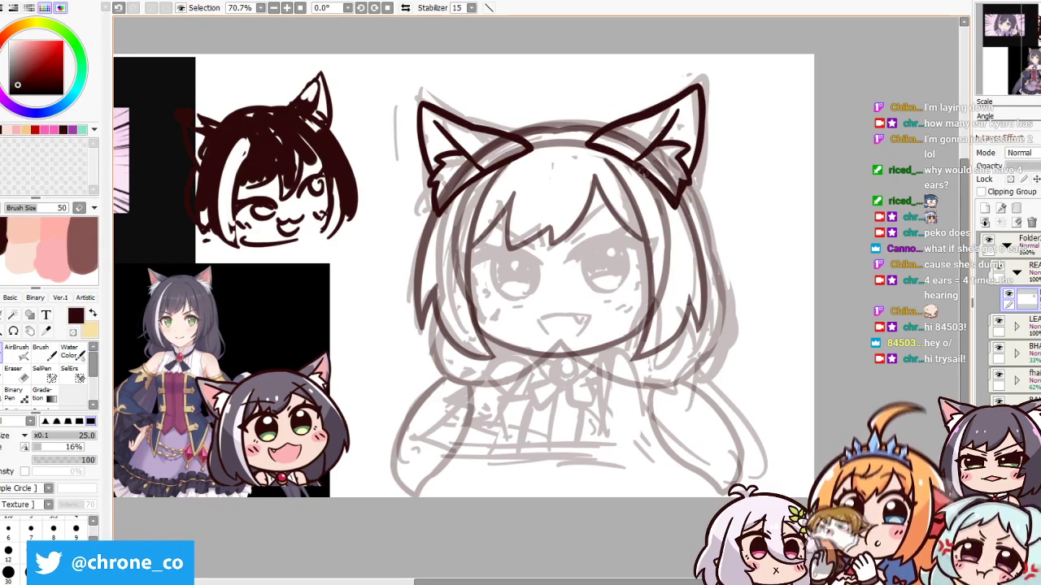
# Adjust the left ear's line art slightly, and fade the right and left ear folders to 27% and 24% opacity
pyautogui.click(1020, 349)
pyautogui.click(1016, 296)
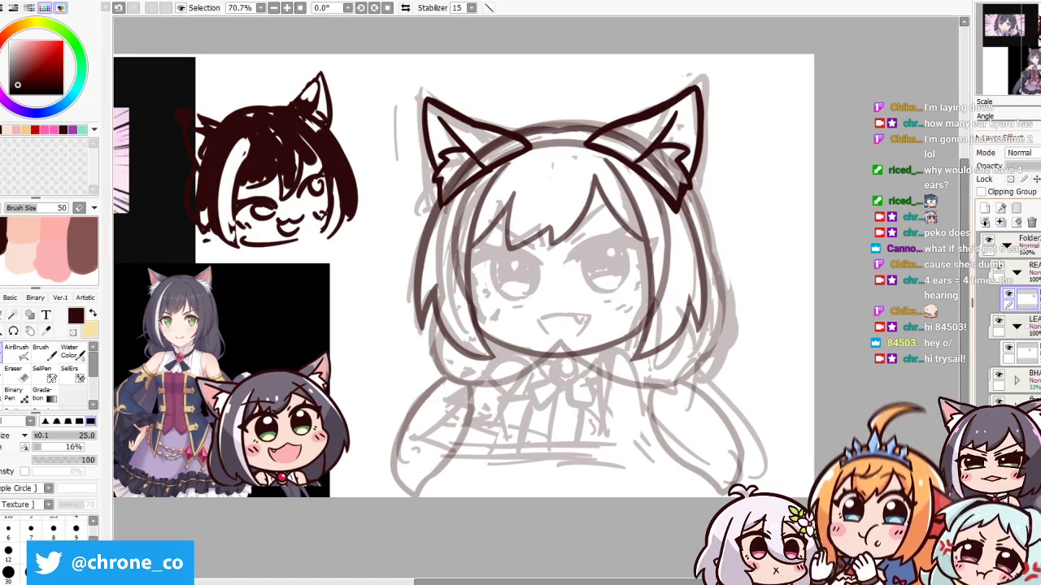
pyautogui.click(1029, 296)
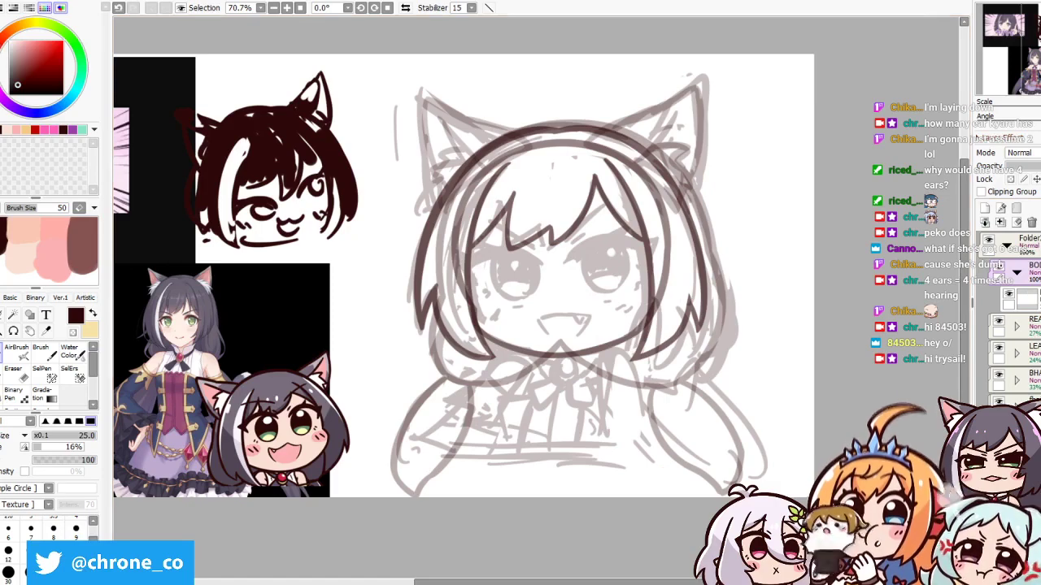
# Ink the collar flaps and the round brooch under the chin on the layer in the new body folder
pyautogui.scroll(2, 594, 291)
pyautogui.press('e')
pyautogui.moveTo(657, 281)
pyautogui.mouseDown()
pyautogui.moveTo(583, 303)
pyautogui.moveTo(600, 319)
pyautogui.moveTo(561, 358)
pyautogui.moveTo(572, 333)
pyautogui.moveTo(553, 359)
pyautogui.mouseUp()
pyautogui.press('e')
pyautogui.hotkey('ctrl', 'z')
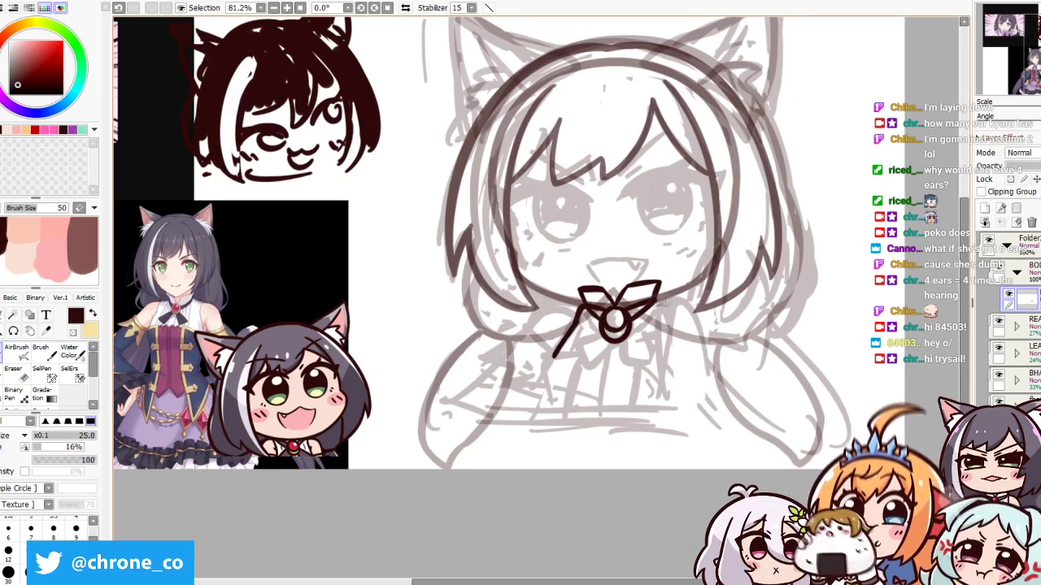
# Ink the ribbon tails spreading below the brooch and a short line for the torso's right side
pyautogui.moveTo(660, 300); pyautogui.dragTo(667, 362)
pyautogui.moveTo(610, 321); pyautogui.dragTo(569, 358)
pyautogui.moveTo(606, 329); pyautogui.dragTo(662, 366)
# Ink the torso's left side down to the hem and the outline of the right shoulder
pyautogui.moveTo(569, 353); pyautogui.dragTo(548, 382)
pyautogui.hotkey('ctrl', 'z')
pyautogui.moveTo(577, 325)
pyautogui.mouseDown()
pyautogui.moveTo(549, 391)
pyautogui.moveTo(605, 434)
pyautogui.mouseUp()
pyautogui.moveTo(662, 294); pyautogui.dragTo(700, 349)
pyautogui.hotkey('ctrl', 'z')
pyautogui.moveTo(662, 296); pyautogui.dragTo(701, 365)
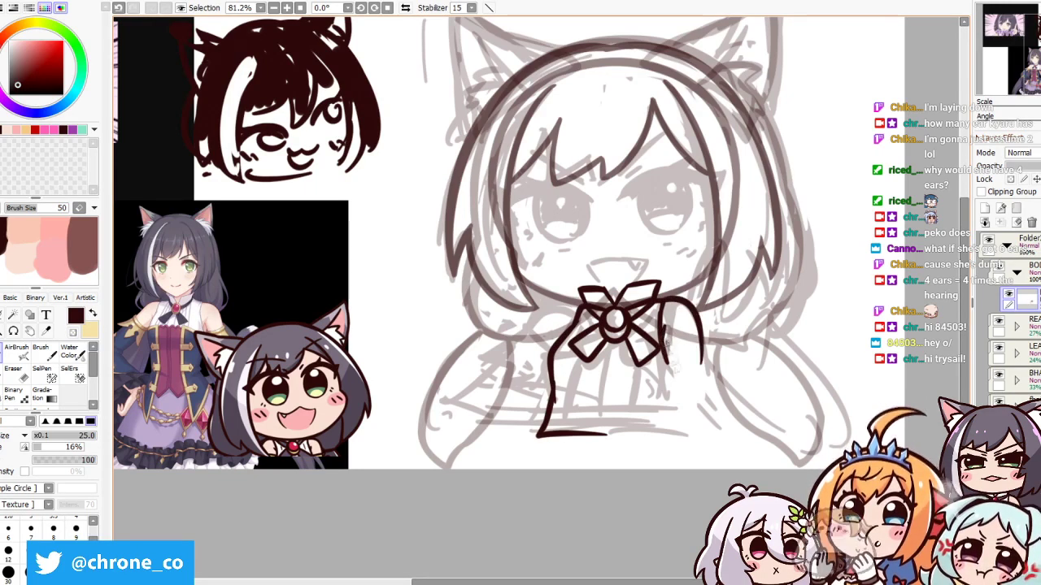
pyautogui.moveTo(660, 299); pyautogui.dragTo(714, 376)
# Ink the left shoulder and the decorative upper trim of the left sleeve
pyautogui.moveTo(587, 297); pyautogui.dragTo(515, 369)
pyautogui.hotkey('ctrl', 'z')
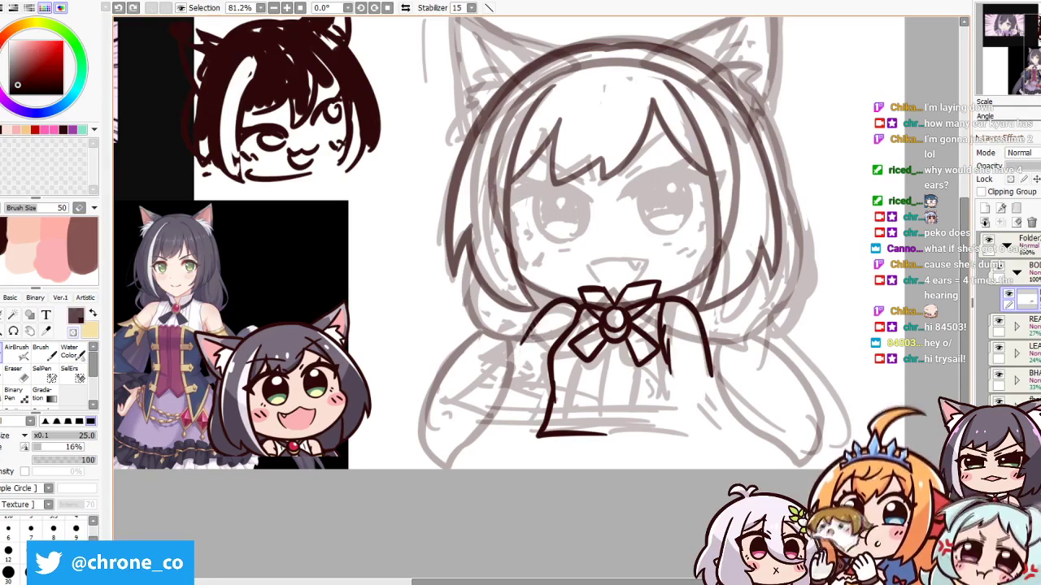
pyautogui.moveTo(561, 316); pyautogui.dragTo(465, 421)
pyautogui.moveTo(543, 327)
pyautogui.mouseDown()
pyautogui.moveTo(524, 349)
pyautogui.moveTo(527, 362)
pyautogui.moveTo(515, 358)
pyautogui.moveTo(548, 388)
pyautogui.mouseUp()
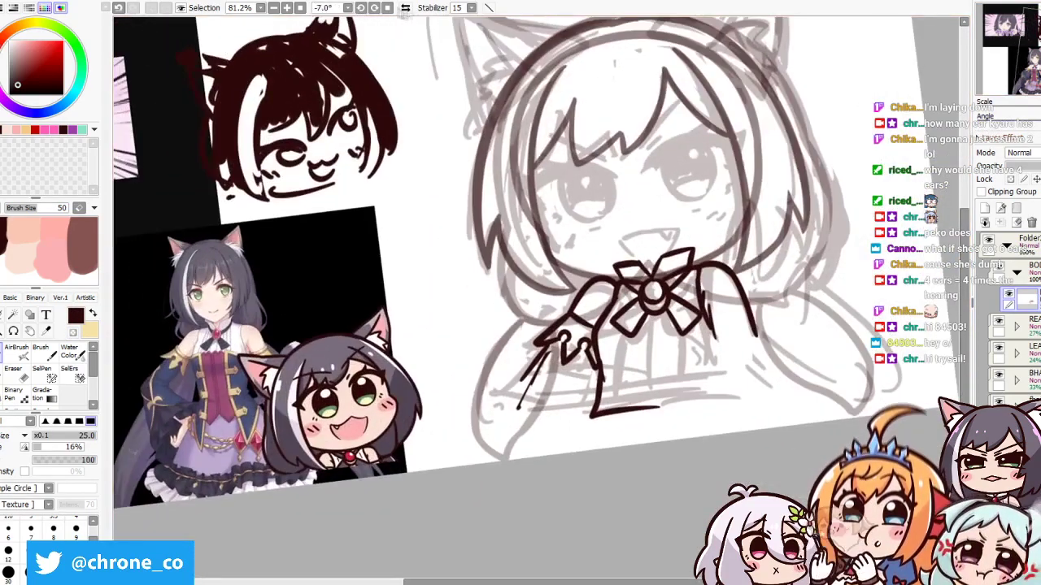
# Ink the flared left sleeve's outer edge and the straight bottom edge of the torso
pyautogui.hotkey('ctrl', 'z')
pyautogui.moveTo(543, 346)
pyautogui.mouseDown()
pyautogui.moveTo(496, 393)
pyautogui.moveTo(505, 419)
pyautogui.moveTo(487, 413)
pyautogui.mouseUp()
pyautogui.hotkey('ctrl', 'z')
pyautogui.hotkey('ctrl', 'z')
pyautogui.moveTo(587, 357)
pyautogui.mouseDown()
pyautogui.moveTo(558, 407)
pyautogui.moveTo(473, 418)
pyautogui.mouseUp()
pyautogui.moveTo(473, 419); pyautogui.dragTo(730, 410)
# Ink the right sleeve with its trim, inner and outer sides and bottom edge
pyautogui.moveTo(698, 326); pyautogui.dragTo(763, 361)
pyautogui.hotkey('ctrl', 'z')
pyautogui.moveTo(737, 321); pyautogui.dragTo(763, 364)
pyautogui.moveTo(712, 344)
pyautogui.mouseDown()
pyautogui.moveTo(701, 376)
pyautogui.moveTo(725, 358)
pyautogui.moveTo(768, 380)
pyautogui.moveTo(722, 392)
pyautogui.mouseUp()
pyautogui.hotkey('ctrl', 'z')
pyautogui.moveTo(711, 371); pyautogui.dragTo(711, 408)
pyautogui.moveTo(758, 358); pyautogui.dragTo(774, 412)
pyautogui.moveTo(711, 408); pyautogui.dragTo(774, 411)
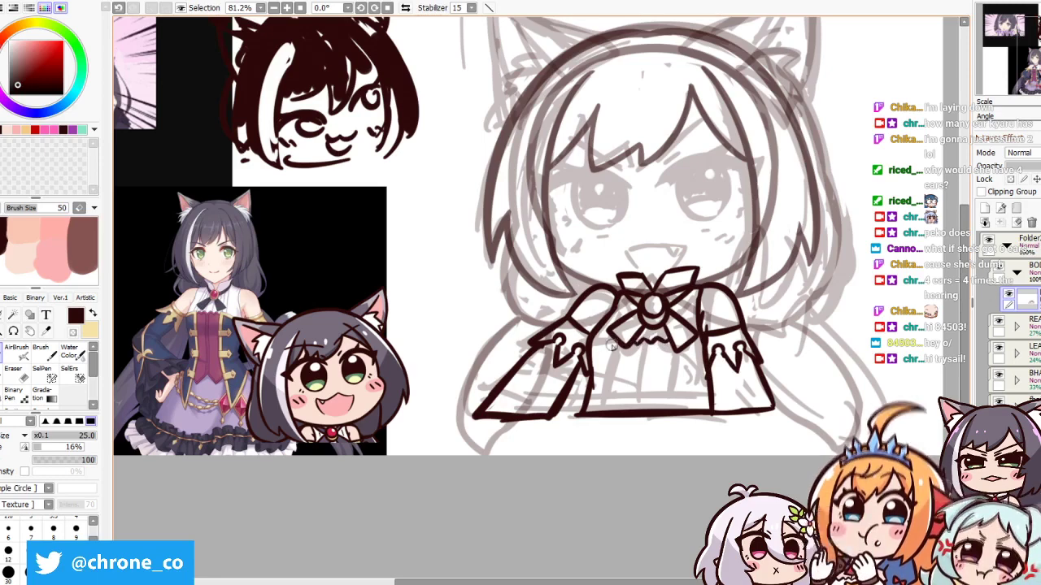
# Ink the vertical seams and the buckle details on the front of the vest
pyautogui.moveTo(622, 355); pyautogui.dragTo(621, 417)
pyautogui.moveTo(665, 345); pyautogui.dragTo(665, 418)
pyautogui.moveTo(687, 357); pyautogui.dragTo(687, 410)
pyautogui.moveTo(705, 337); pyautogui.dragTo(693, 351)
pyautogui.moveTo(605, 349)
pyautogui.mouseDown()
pyautogui.moveTo(593, 389)
pyautogui.moveTo(608, 396)
pyautogui.mouseUp()
pyautogui.hotkey('ctrl', 'z')
pyautogui.moveTo(668, 359)
pyautogui.mouseDown()
pyautogui.moveTo(606, 391)
pyautogui.moveTo(612, 401)
pyautogui.moveTo(665, 391)
pyautogui.moveTo(692, 406)
pyautogui.mouseUp()
pyautogui.hotkey('ctrl', 'z')
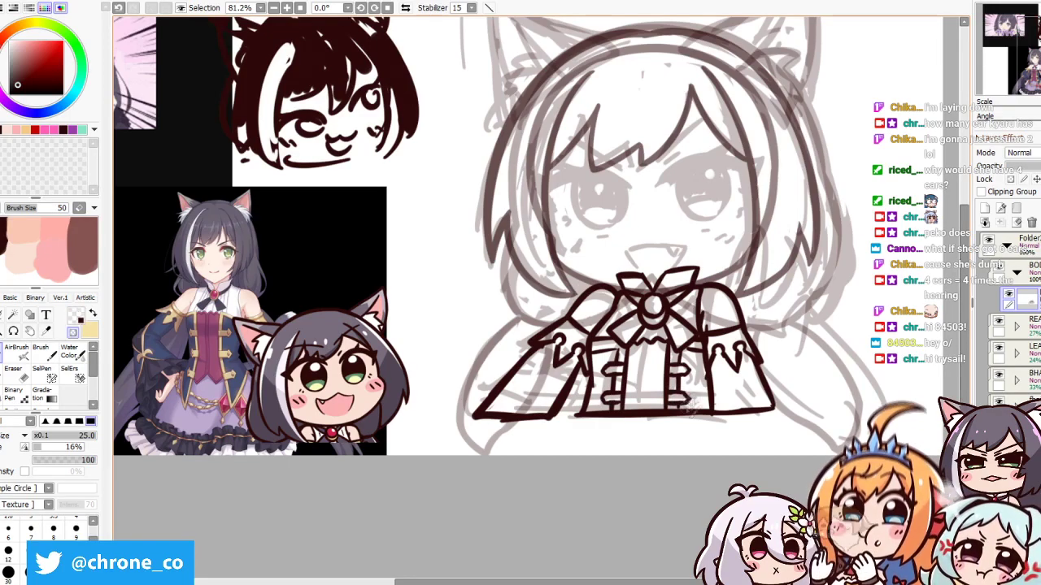
# Move the left arm's line art from the body onto its own layer and complete the sleeve's inner edge
pyautogui.press('Delete')
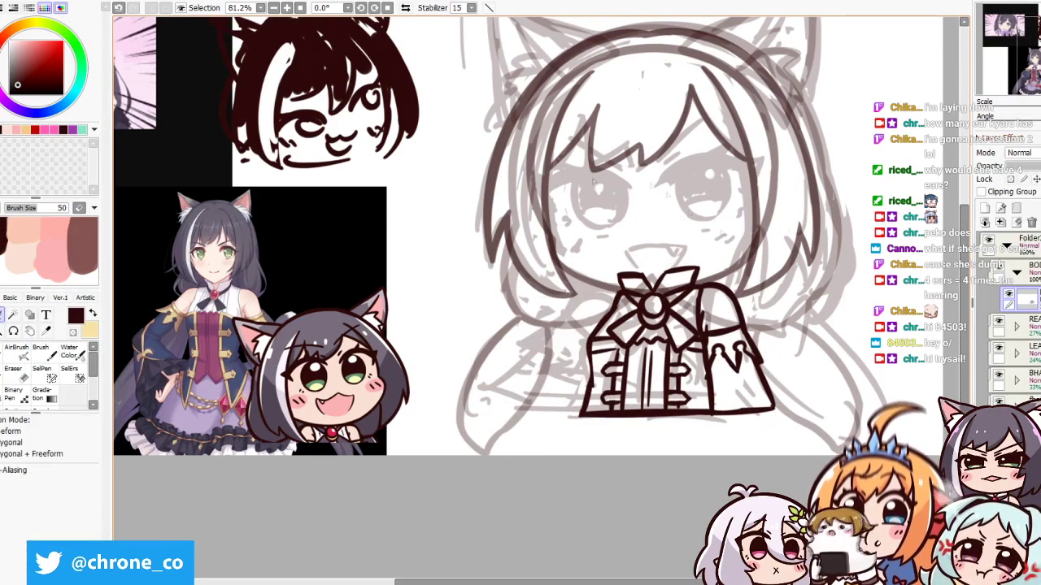
pyautogui.hotkey('ctrl', 'v')
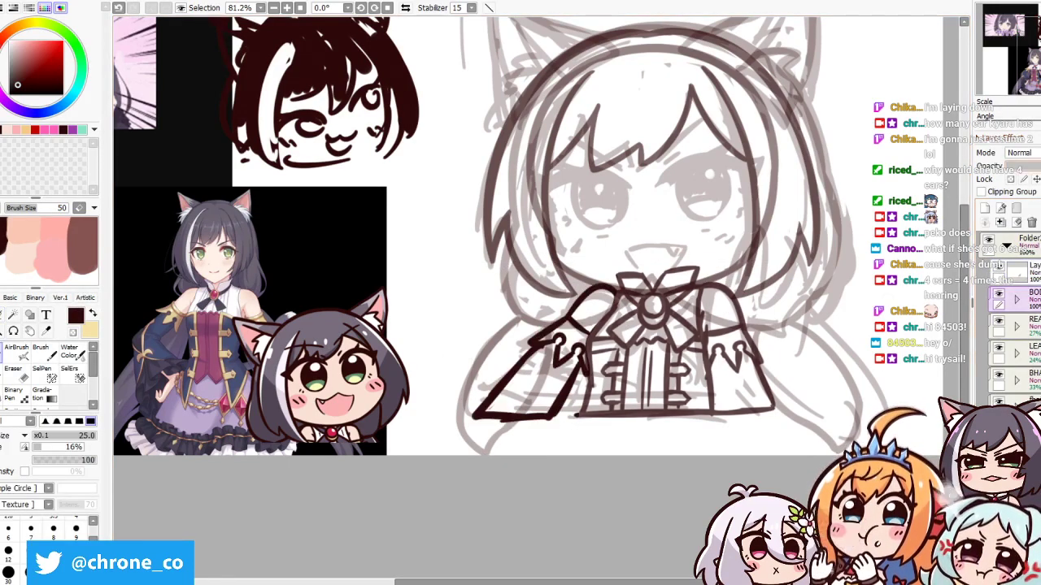
pyautogui.moveTo(602, 330); pyautogui.dragTo(587, 377)
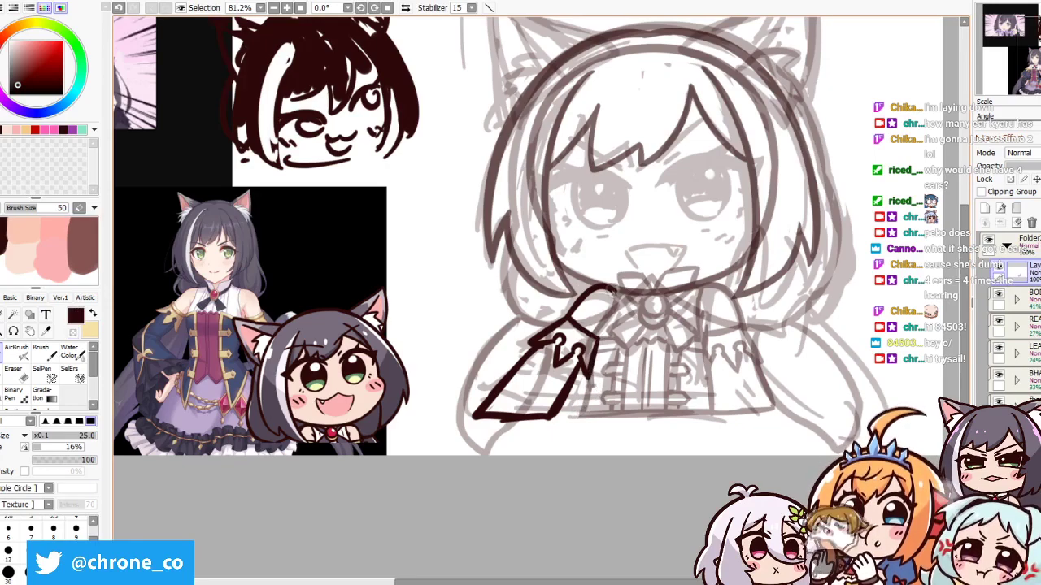
pyautogui.moveTo(626, 286); pyautogui.dragTo(598, 338)
pyautogui.hotkey('ctrl', 'z')
pyautogui.hotkey('ctrl', 'z')
pyautogui.hotkey('ctrl', 'z')
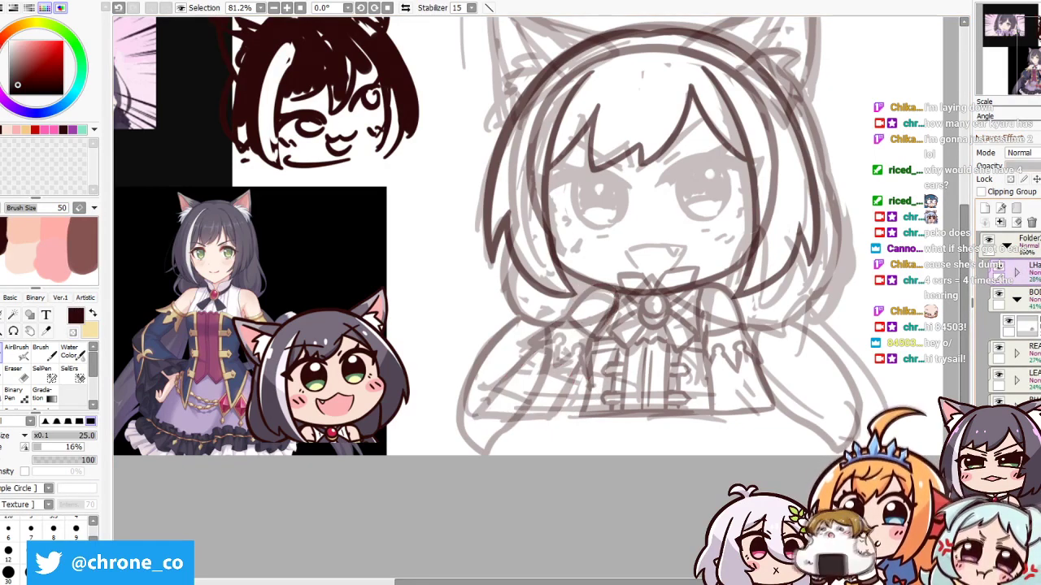
# Separate the right sleeve's line art onto its own layer and ink the torso's side edge beneath it
pyautogui.press('a')
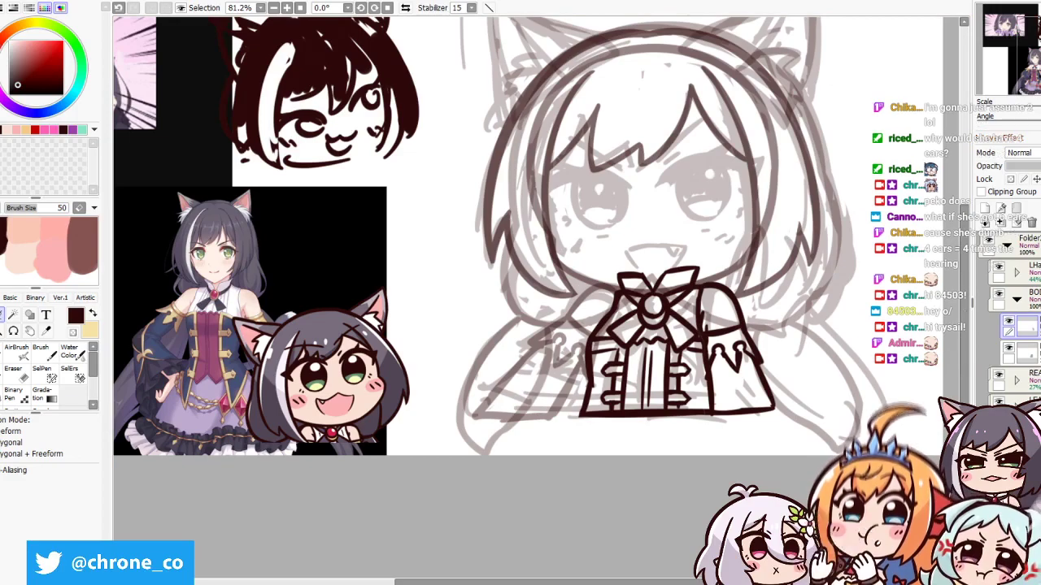
pyautogui.hotkey('ctrl', '-')
pyautogui.hotkey('ctrl', '+')
pyautogui.hotkey('ctrl', 'z')
pyautogui.moveTo(689, 274)
pyautogui.mouseDown()
pyautogui.moveTo(717, 391)
pyautogui.moveTo(696, 355)
pyautogui.moveTo(699, 398)
pyautogui.moveTo(696, 439)
pyautogui.mouseUp()
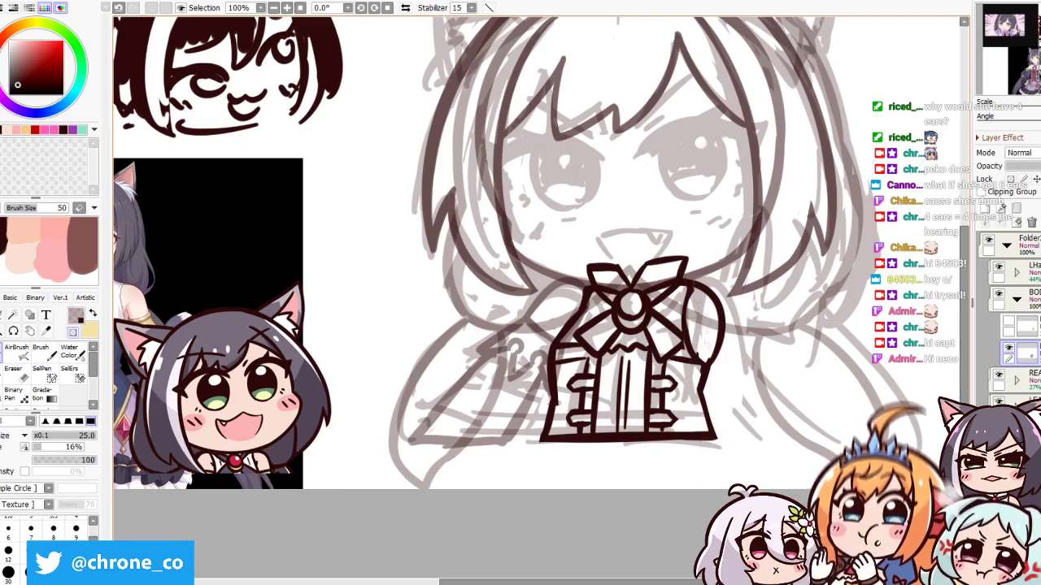
# Rotate the separated right sleeve outward so it angles away from the torso
pyautogui.moveTo(707, 357); pyautogui.dragTo(752, 357)
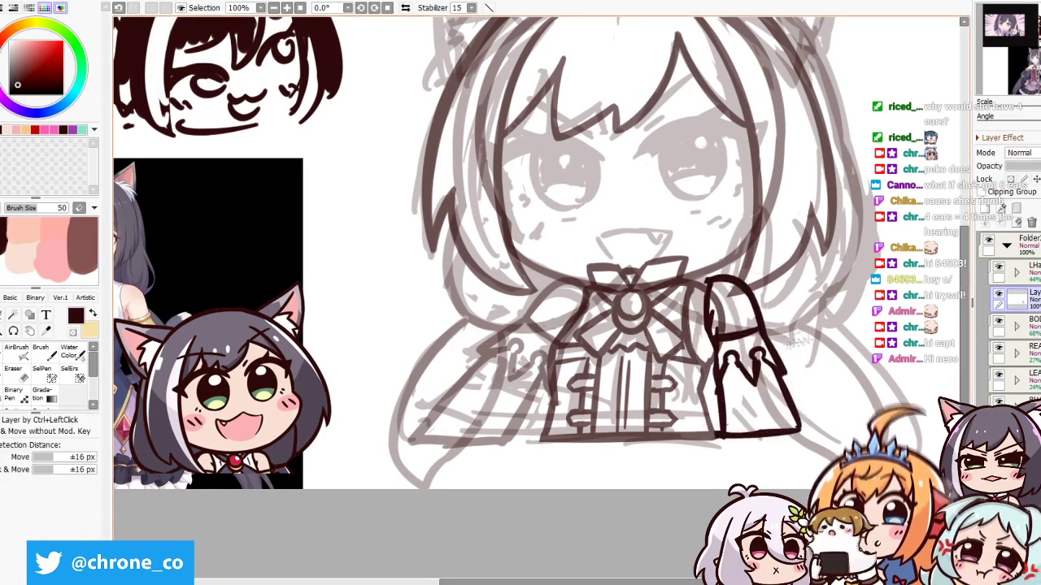
pyautogui.moveTo(801, 439); pyautogui.dragTo(825, 407)
pyautogui.press('Return')
pyautogui.click(1016, 351)
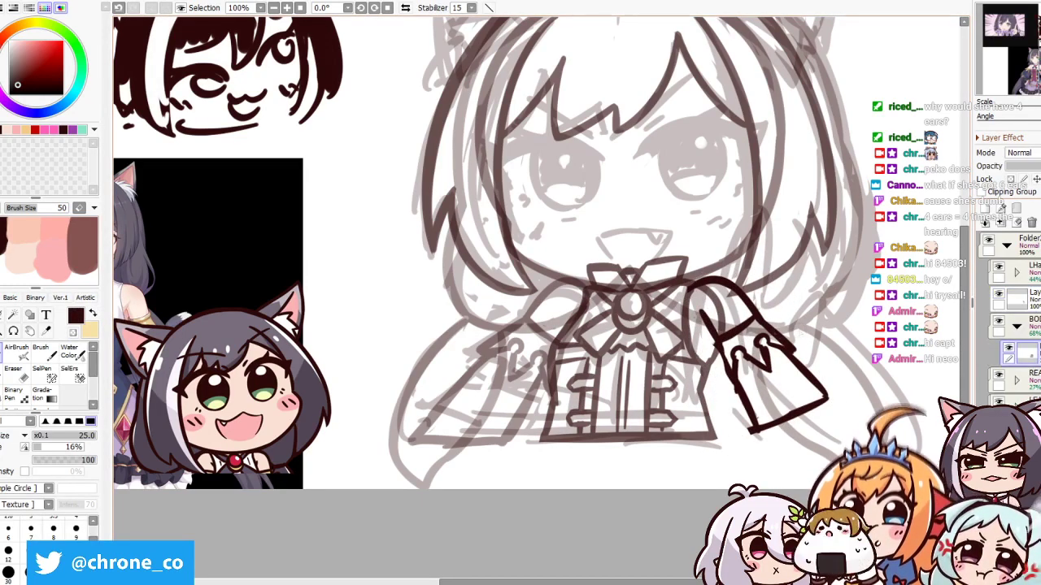
pyautogui.click(1016, 297)
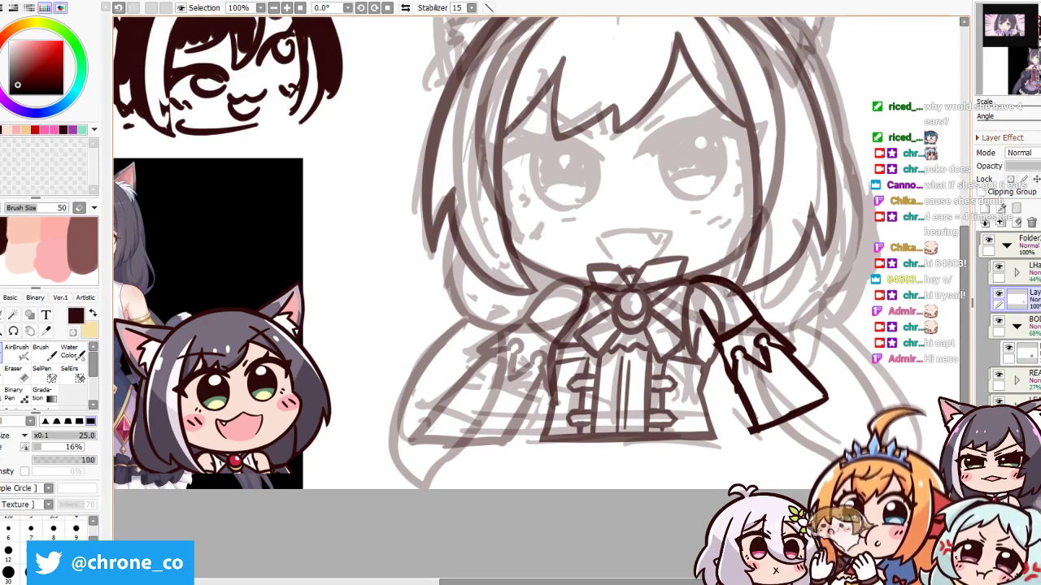
# Group the sleeve in a right-hand folder and roughly sketch a raised pointing hand with a ruffled cuff
pyautogui.moveTo(715, 344)
pyautogui.mouseDown()
pyautogui.moveTo(758, 445)
pyautogui.moveTo(782, 399)
pyautogui.mouseUp()
pyautogui.moveTo(768, 346); pyautogui.dragTo(784, 389)
pyautogui.hotkey('ctrl', 'z')
pyautogui.hotkey('ctrl', 'z')
pyautogui.scroll(-1, 520, 252)
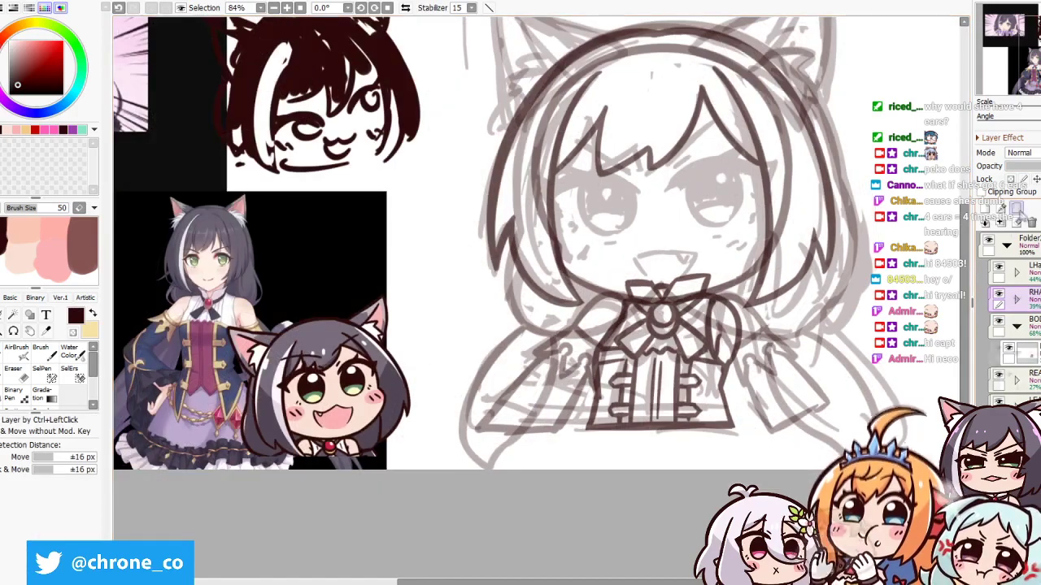
pyautogui.hotkey('ctrl', 'y')
pyautogui.hotkey('ctrl', 'y')
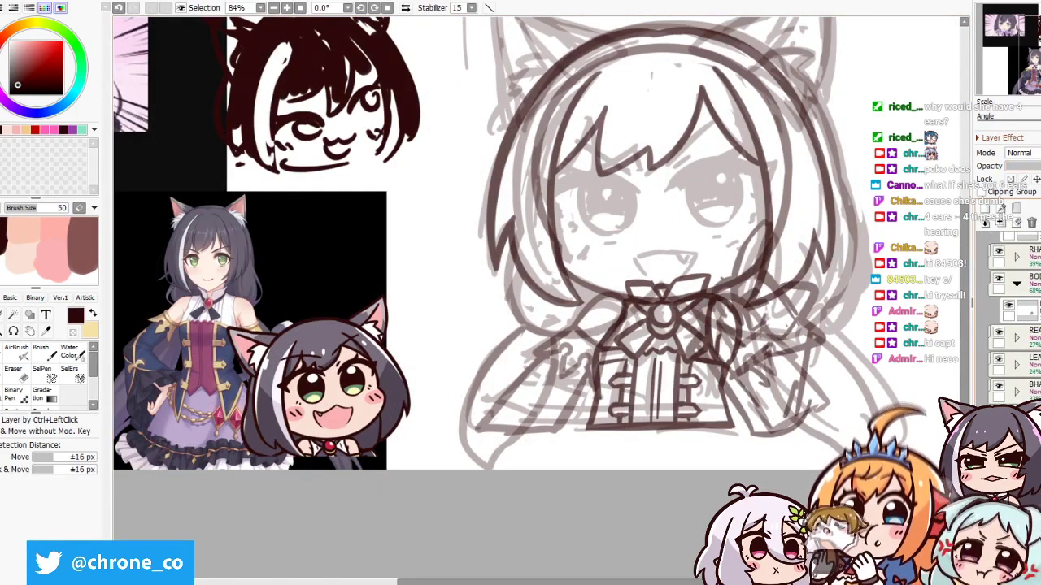
pyautogui.hotkey('ctrl', 'y')
pyautogui.hotkey('ctrl', 'y')
pyautogui.scroll(1, 596, 188)
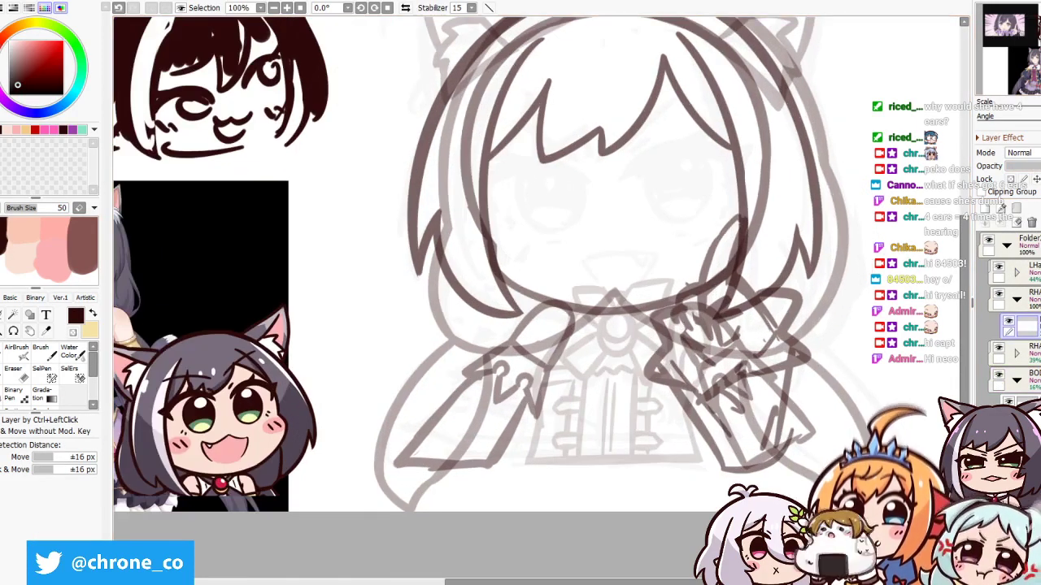
# Ink the raised index finger and curled fingers of the right hand on a new layer
pyautogui.scroll(-3, 598, 189)
pyautogui.scroll(2, 825, 286)
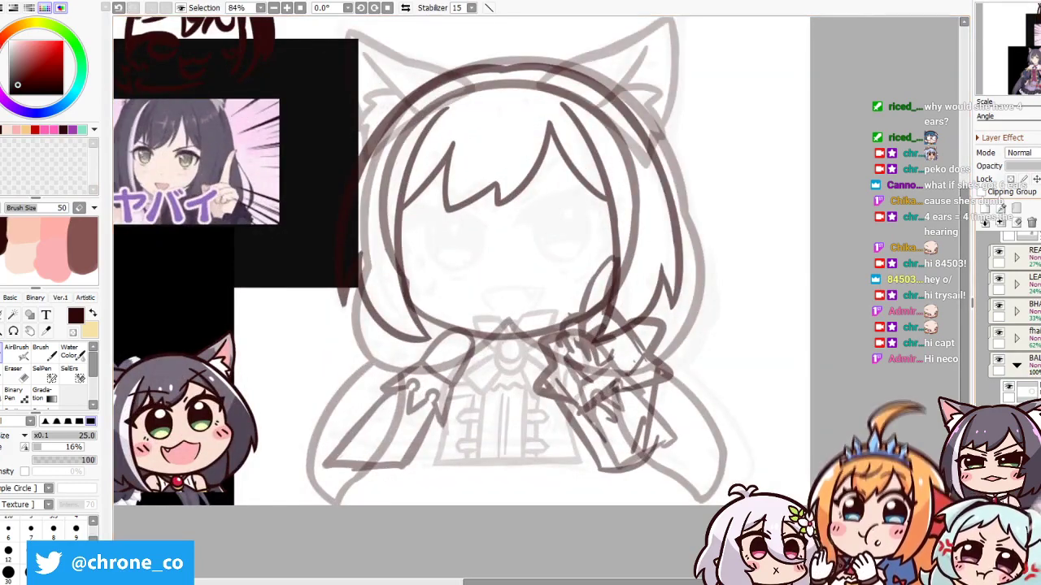
pyautogui.hotkey('ctrl', 'z')
pyautogui.hotkey('ctrl', 'z')
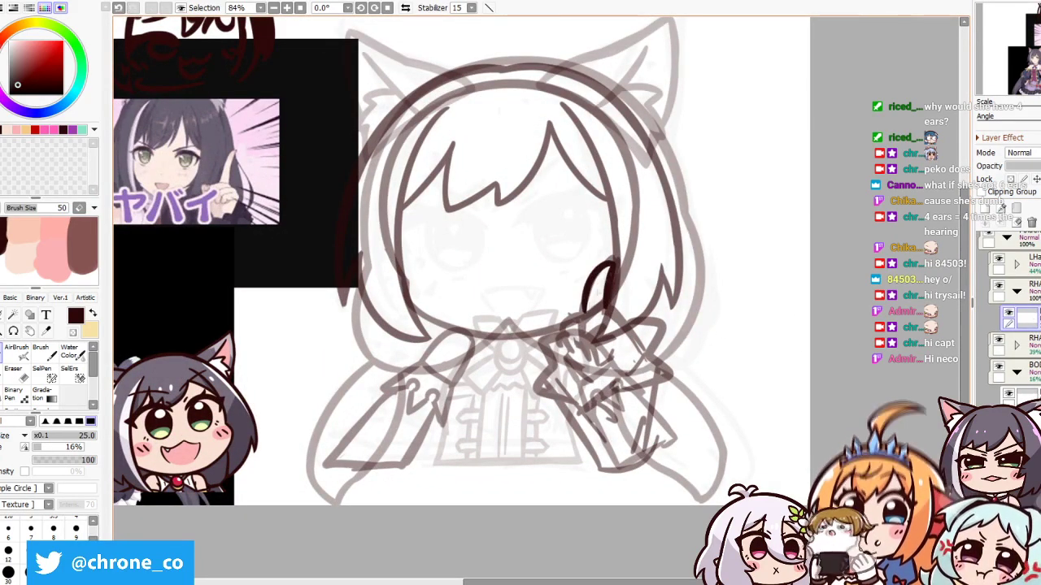
pyautogui.moveTo(603, 297)
pyautogui.mouseDown()
pyautogui.moveTo(574, 328)
pyautogui.moveTo(579, 337)
pyautogui.mouseUp()
pyautogui.press('x')
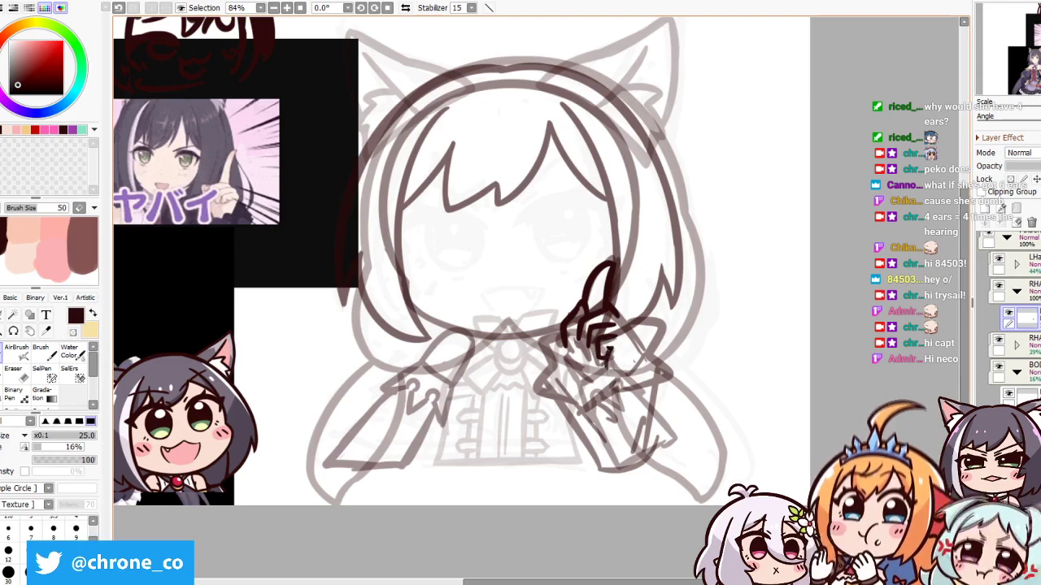
# Ink the back and palm edges of the raised hand, cleaning up overlaps around the curled fingers
pyautogui.press('x')
pyautogui.moveTo(626, 308); pyautogui.dragTo(618, 350)
pyautogui.press('x')
pyautogui.moveTo(622, 304); pyautogui.dragTo(634, 375)
pyautogui.press('x')
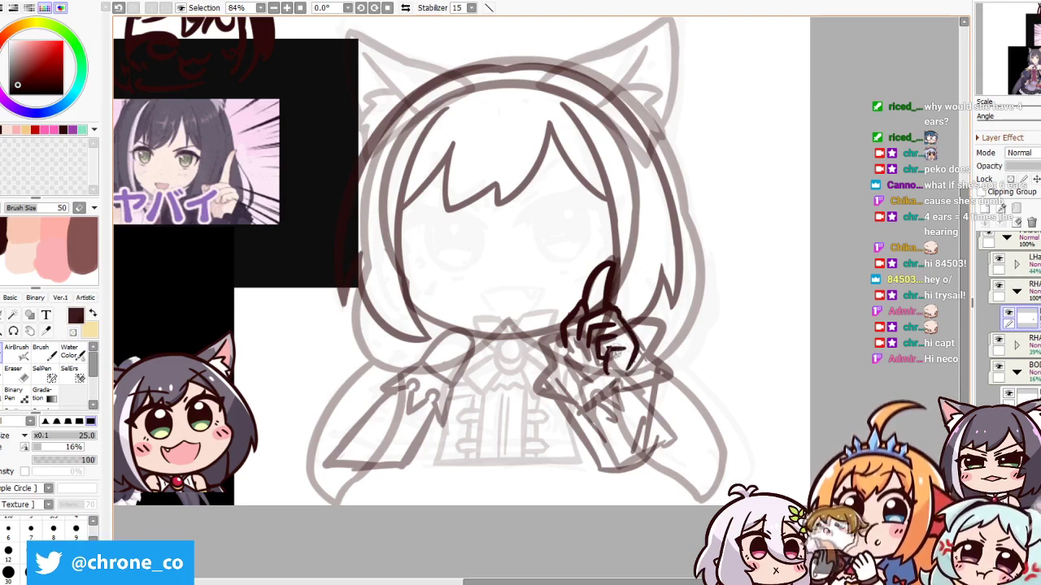
pyautogui.press('x')
pyautogui.moveTo(592, 325)
pyautogui.mouseDown()
pyautogui.moveTo(595, 361)
pyautogui.moveTo(576, 362)
pyautogui.moveTo(573, 376)
pyautogui.mouseUp()
pyautogui.press('x')
pyautogui.press('x')
pyautogui.press('x')
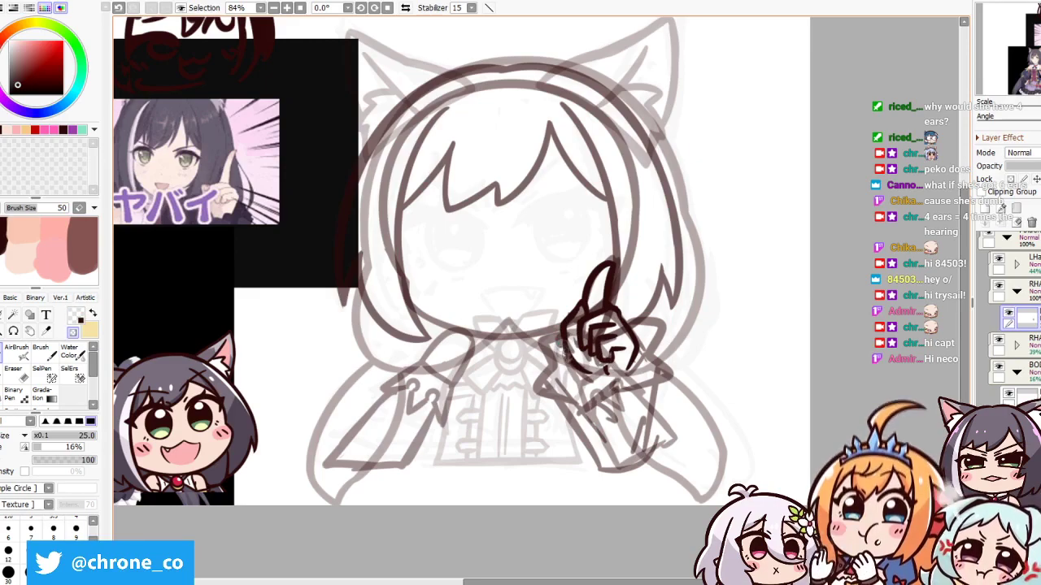
# Ink the scalloped outline of the ruffled cuff around the raised hand's wrist
pyautogui.press('x')
pyautogui.moveTo(569, 339); pyautogui.dragTo(543, 375)
pyautogui.moveTo(561, 329); pyautogui.dragTo(569, 407)
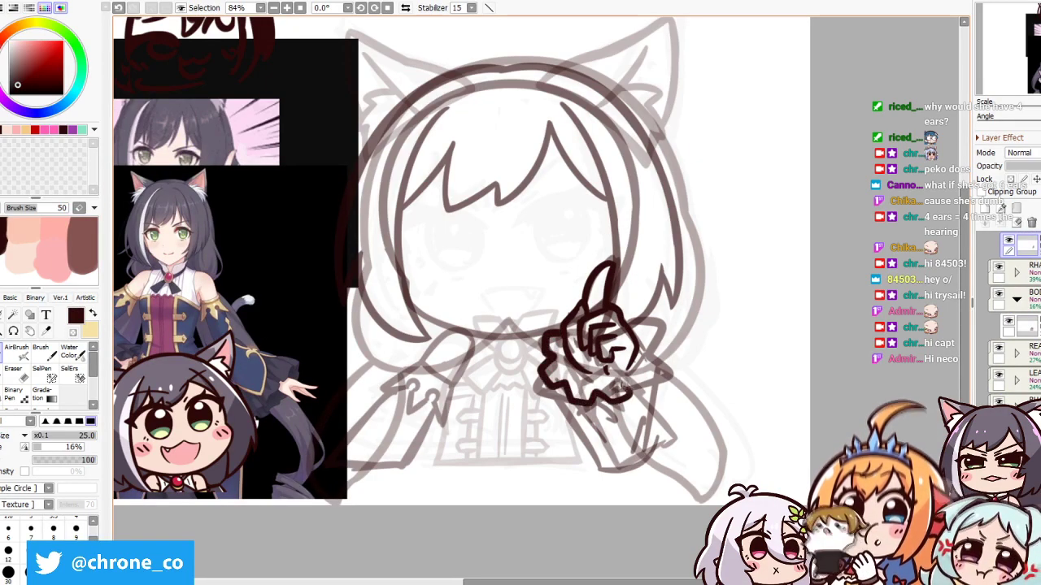
pyautogui.moveTo(630, 317); pyautogui.dragTo(663, 374)
# Rework the underside of the cuff's ruffle and ink its outer folds beside the hand
pyautogui.press('x')
pyautogui.moveTo(569, 382)
pyautogui.mouseDown()
pyautogui.moveTo(675, 403)
pyautogui.moveTo(605, 407)
pyautogui.mouseUp()
pyautogui.press('x')
pyautogui.moveTo(558, 374); pyautogui.dragTo(595, 405)
pyautogui.hotkey('ctrl', 'z')
pyautogui.hotkey('ctrl', 'z')
pyautogui.moveTo(623, 359); pyautogui.dragTo(662, 390)
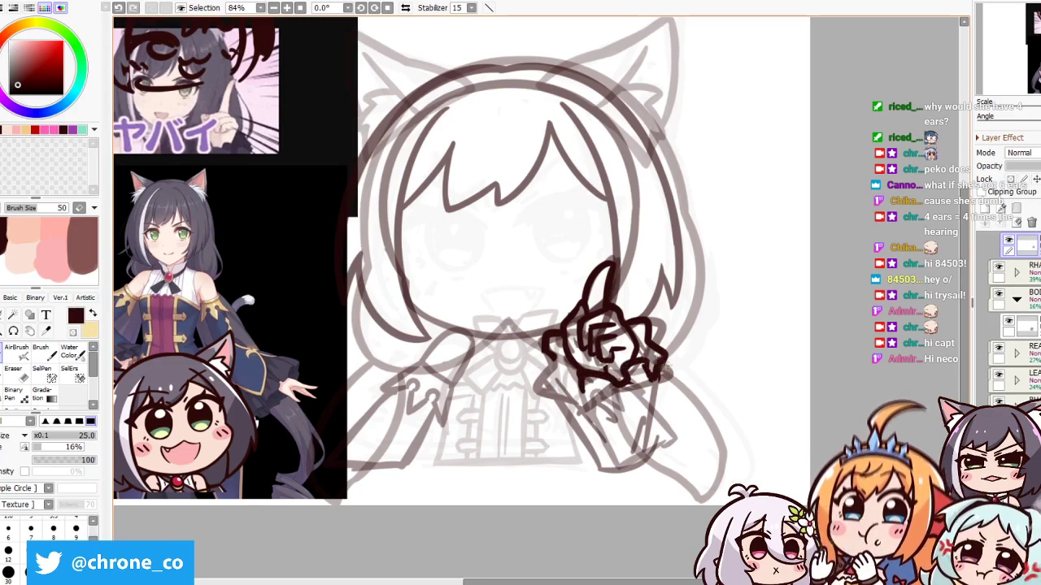
pyautogui.moveTo(547, 366); pyautogui.dragTo(589, 397)
# Ink the inner edge of the raised sleeve and shift the hand's line art slightly upward
pyautogui.press('x')
pyautogui.moveTo(538, 324); pyautogui.dragTo(601, 443)
pyautogui.hotkey('ctrl', 't')
pyautogui.press('Return')
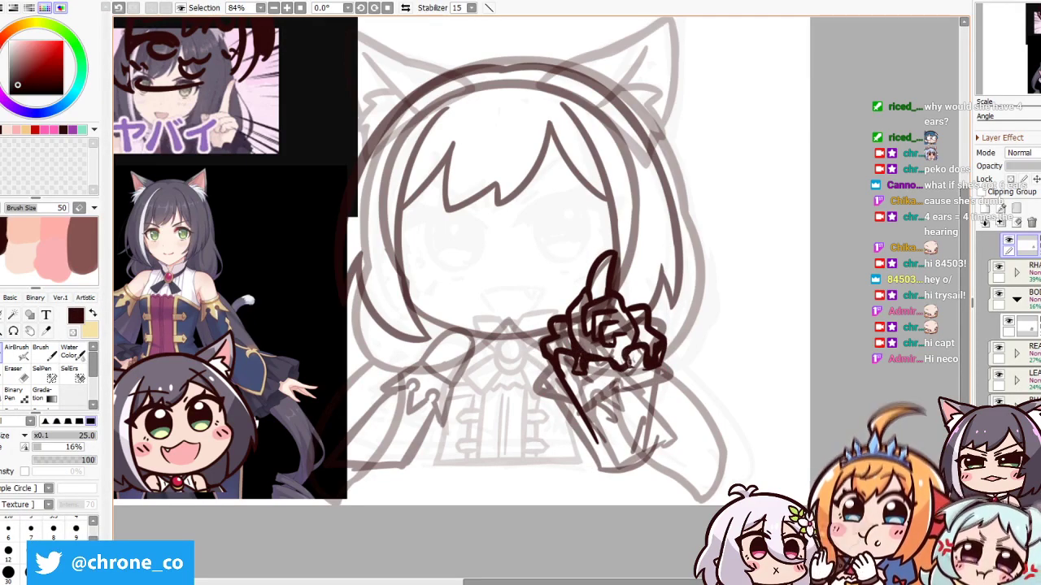
# Ink the raised sleeve's sides, rounded lower end and pointed trim, plus the ruffle folds
pyautogui.moveTo(582, 386); pyautogui.dragTo(618, 460)
pyautogui.hotkey('ctrl', 'z')
pyautogui.moveTo(654, 354); pyautogui.dragTo(646, 451)
pyautogui.moveTo(589, 418)
pyautogui.mouseDown()
pyautogui.moveTo(618, 464)
pyautogui.moveTo(650, 439)
pyautogui.mouseUp()
pyautogui.hotkey('ctrl', 'z')
pyautogui.hotkey('ctrl', 'z')
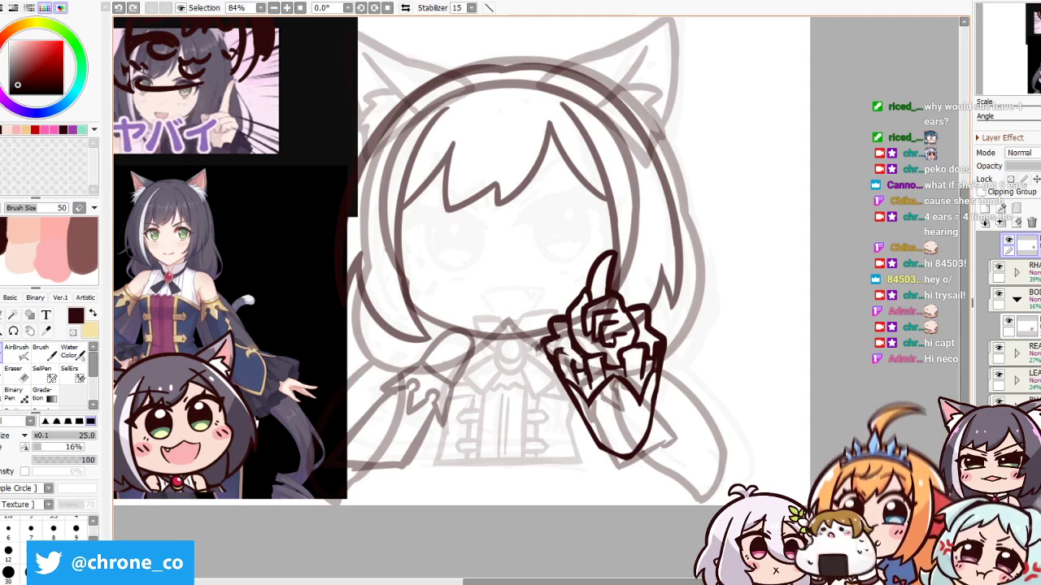
# Clean up and redraw the inner side of the cuff's ruffle and refine the sleeve's trim and lower end
pyautogui.moveTo(561, 337); pyautogui.dragTo(544, 362)
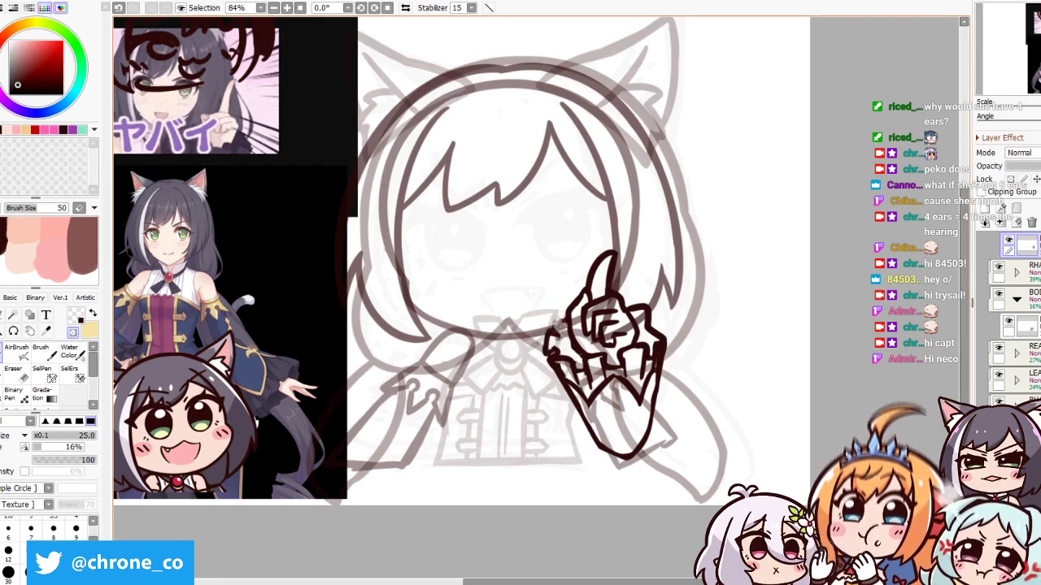
pyautogui.press('a')
pyautogui.moveTo(626, 358); pyautogui.dragTo(632, 372)
pyautogui.press('a')
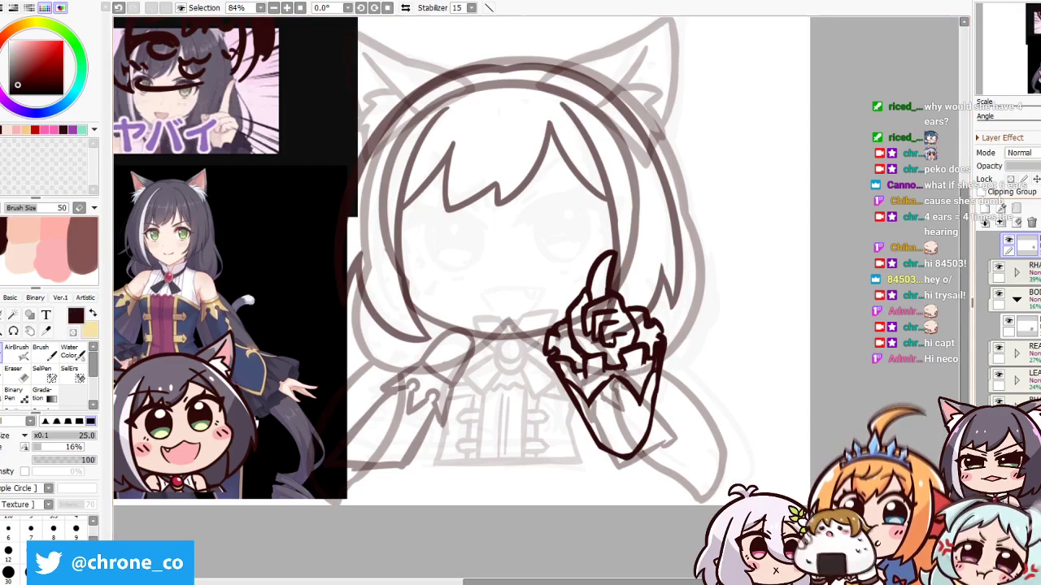
pyautogui.click(1023, 323)
pyautogui.moveTo(642, 350); pyautogui.dragTo(616, 476)
pyautogui.press('a')
pyautogui.press('a')
pyautogui.moveTo(639, 407)
pyautogui.mouseDown()
pyautogui.moveTo(618, 455)
pyautogui.moveTo(628, 454)
pyautogui.mouseUp()
pyautogui.hotkey('ctrl', '-')
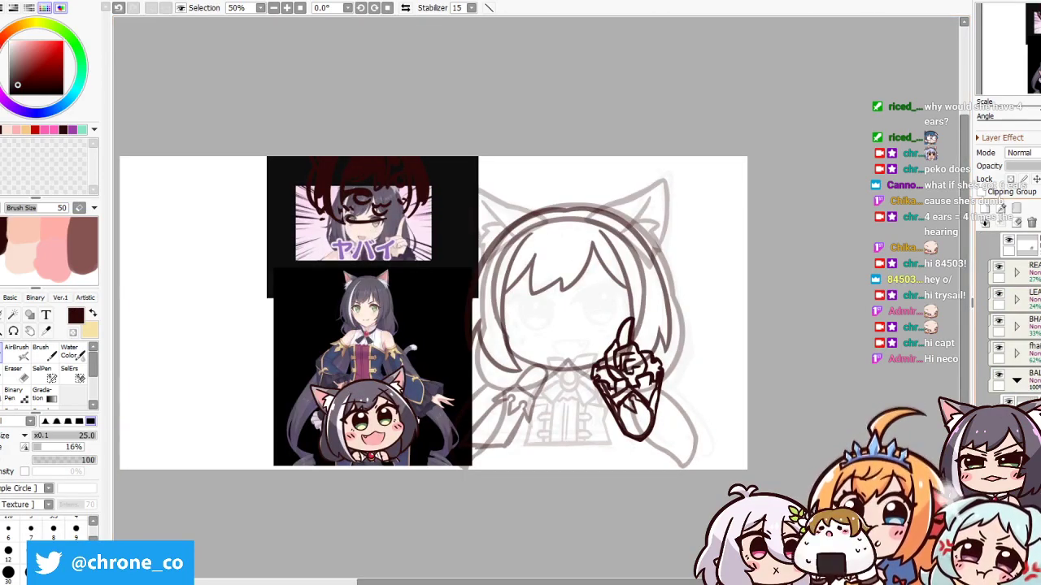
# Create a new folder for the face and shrink the dark head sketch into the canvas's upper right corner
pyautogui.click(998, 348)
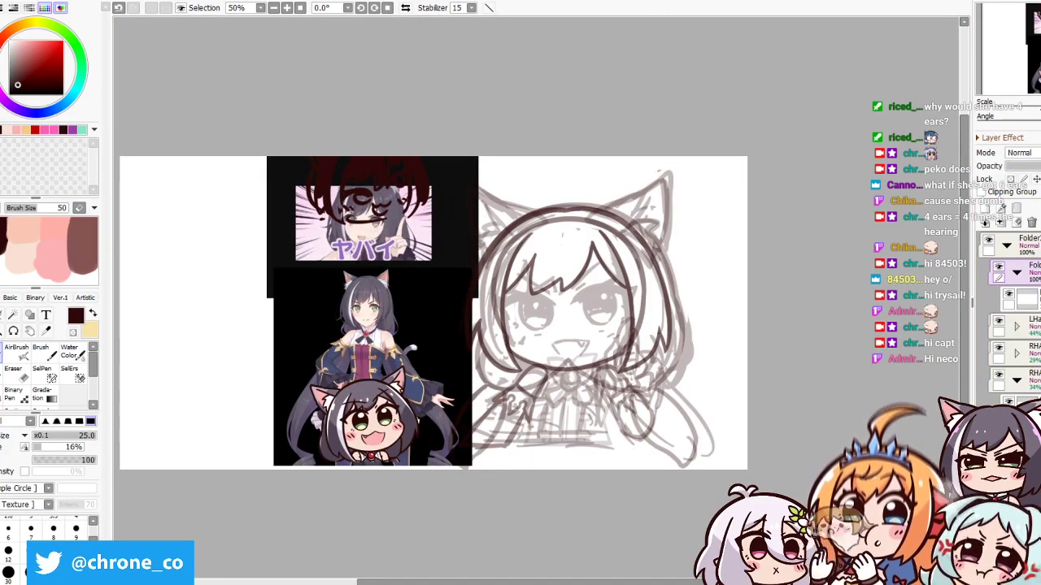
pyautogui.hotkey('ctrl', '+')
pyautogui.hotkey('ctrl', '+')
pyautogui.hotkey('ctrl', '+')
pyautogui.click(998, 257)
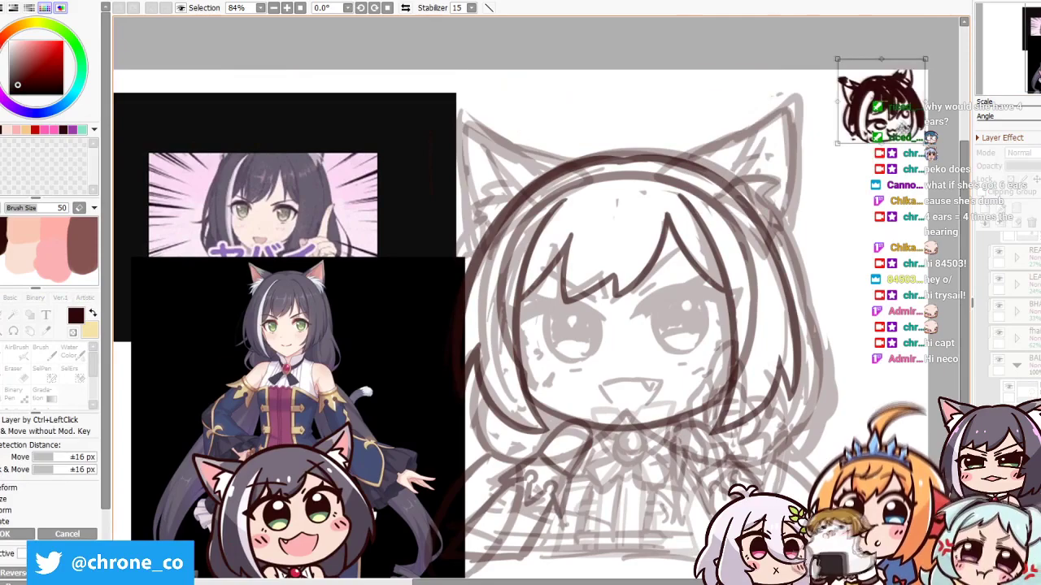
# Ink the upper lash lines, outer lash tips and inner lid creases of both eyes
pyautogui.moveTo(634, 317); pyautogui.dragTo(726, 300)
pyautogui.hotkey('ctrl', 'z')
pyautogui.moveTo(636, 317); pyautogui.dragTo(738, 294)
pyautogui.moveTo(506, 323); pyautogui.dragTo(602, 303)
pyautogui.scroll(1, 572, 286)
pyautogui.moveTo(500, 307); pyautogui.dragTo(531, 319)
pyautogui.moveTo(606, 284); pyautogui.dragTo(626, 301)
pyautogui.moveTo(674, 275); pyautogui.dragTo(655, 295)
pyautogui.moveTo(540, 280)
pyautogui.mouseDown()
pyautogui.moveTo(568, 294)
pyautogui.moveTo(569, 361)
pyautogui.moveTo(618, 309)
pyautogui.moveTo(612, 330)
pyautogui.moveTo(598, 302)
pyautogui.mouseUp()
# Draw the large dark irises of the eyes on a new layer
pyautogui.hotkey('ctrl', 'shift', 'n')
pyautogui.moveTo(715, 272); pyautogui.dragTo(709, 274)
pyautogui.press('x')
pyautogui.moveTo(697, 333); pyautogui.dragTo(728, 341)
pyautogui.press('x')
pyautogui.moveTo(732, 301)
pyautogui.mouseDown()
pyautogui.moveTo(755, 319)
pyautogui.moveTo(699, 329)
pyautogui.mouseUp()
pyautogui.moveTo(716, 285); pyautogui.dragTo(691, 334)
# Cut the crescent shapes out of the lower part of both irises and touch up their edges
pyautogui.press('x')
pyautogui.moveTo(565, 350); pyautogui.dragTo(610, 358)
pyautogui.moveTo(699, 332); pyautogui.dragTo(741, 338)
pyautogui.press('x')
pyautogui.moveTo(685, 330); pyautogui.dragTo(730, 351)
pyautogui.press('x')
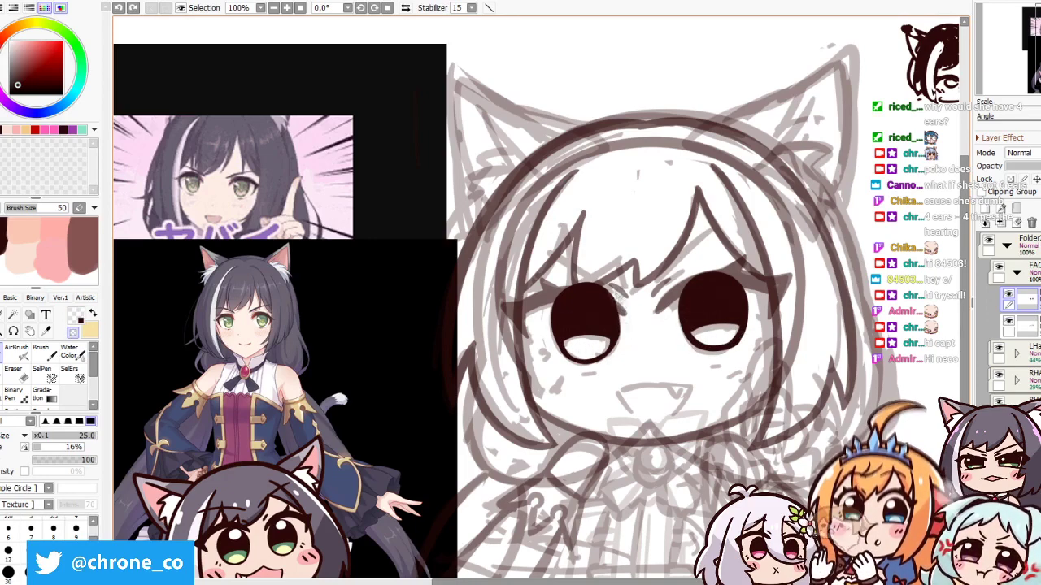
# Paint white over the fringe lines around both eyes on a separate layer in the face folder
pyautogui.hotkey('ctrl', 'v')
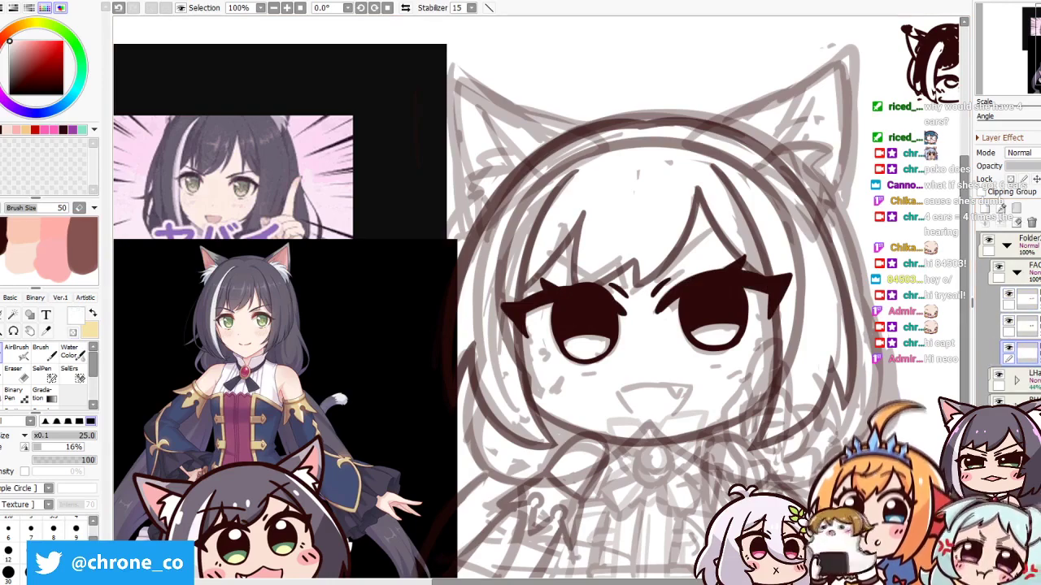
pyautogui.click(1022, 322)
pyautogui.moveTo(576, 275); pyautogui.dragTo(624, 301)
pyautogui.moveTo(515, 241)
pyautogui.mouseDown()
pyautogui.moveTo(611, 309)
pyautogui.moveTo(579, 301)
pyautogui.mouseUp()
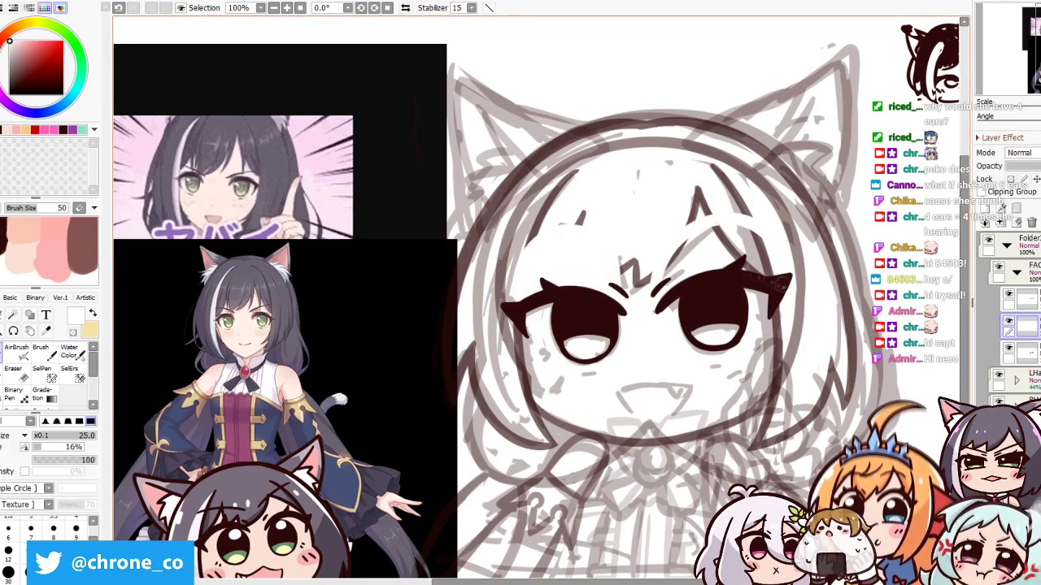
pyautogui.moveTo(652, 224); pyautogui.dragTo(779, 276)
# Color the lower areas of both irises green with yellow bases and add white highlights
pyautogui.click(1022, 352)
pyautogui.press('x')
pyautogui.moveTo(691, 334); pyautogui.dragTo(736, 358)
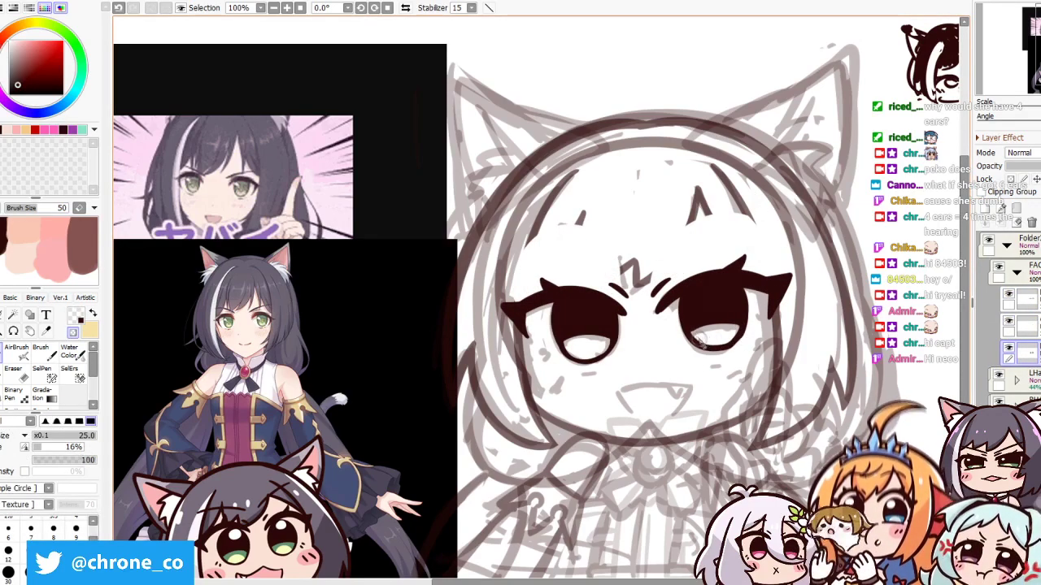
pyautogui.click(1023, 378)
pyautogui.click(716, 337)
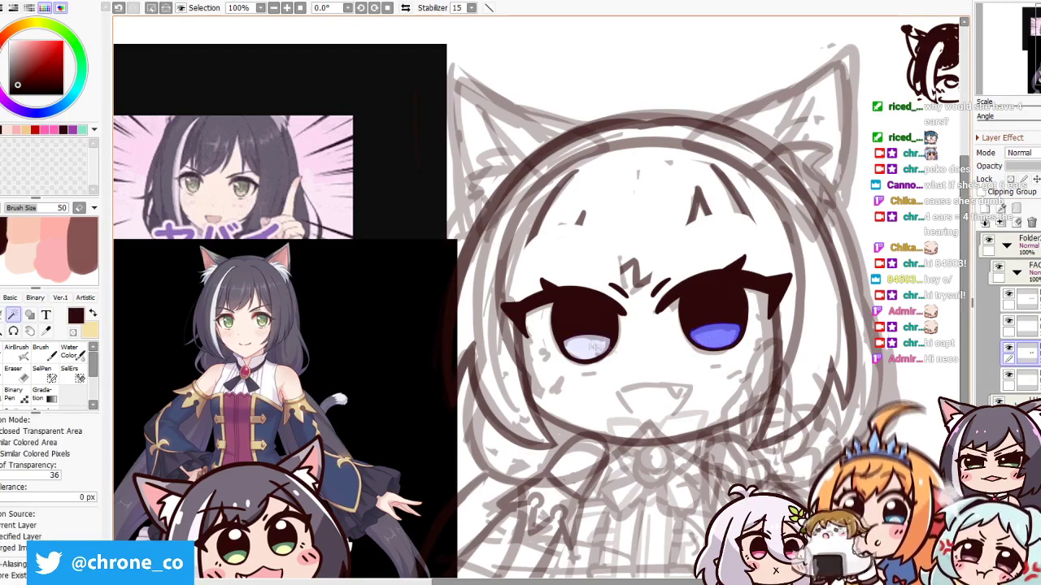
pyautogui.click(585, 346)
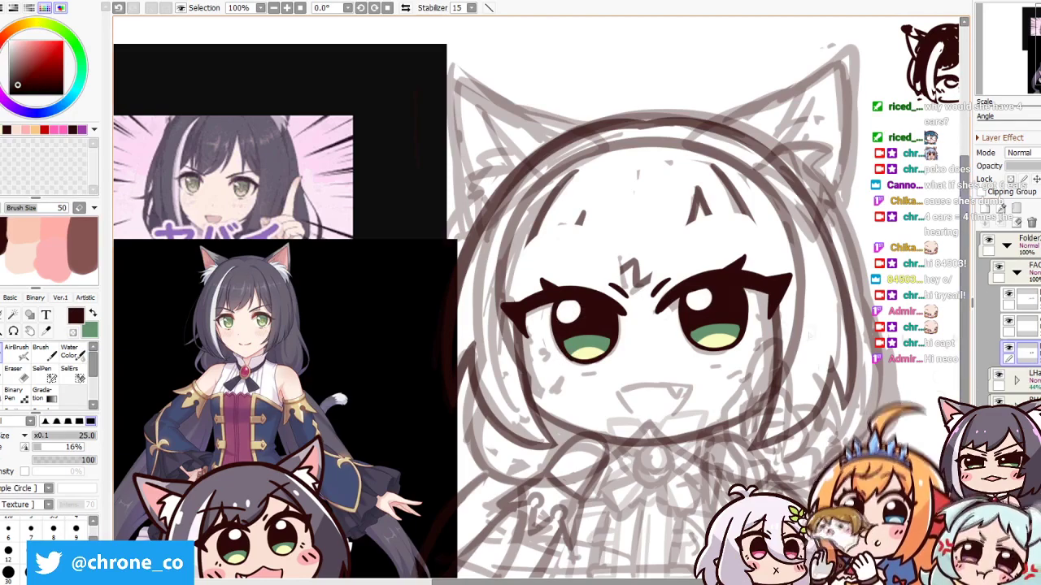
# Ink short lower-lash marks beneath both eyes on a new layer with a size 12 brush
pyautogui.moveTo(748, 356); pyautogui.dragTo(766, 349)
pyautogui.press('e')
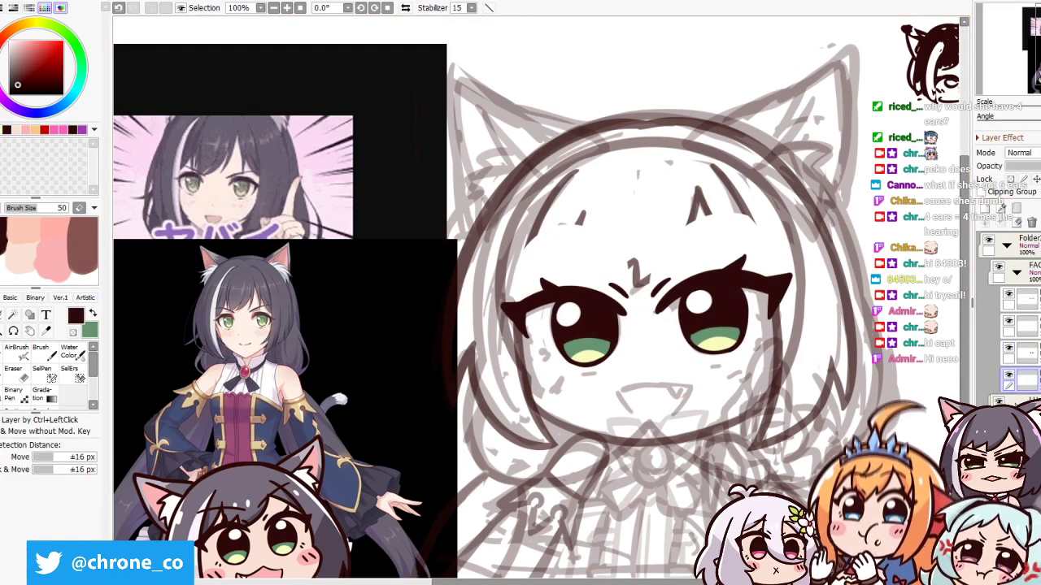
pyautogui.press('e')
pyautogui.scroll(1, 539, 354)
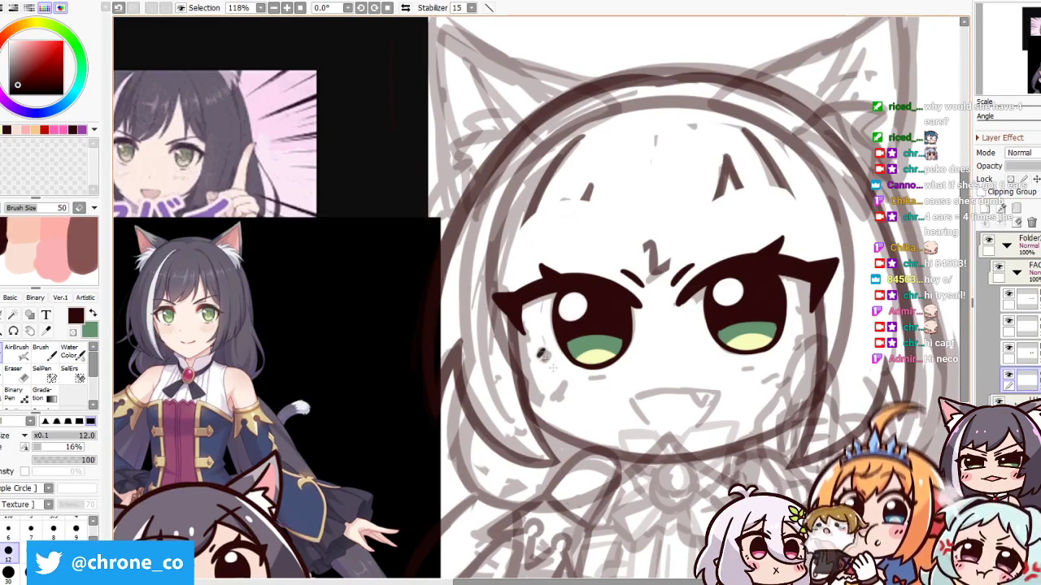
# Paint pale peach shading around both eyes on a layer below the line art
pyautogui.click(16, 129)
pyautogui.moveTo(526, 309); pyautogui.dragTo(586, 378)
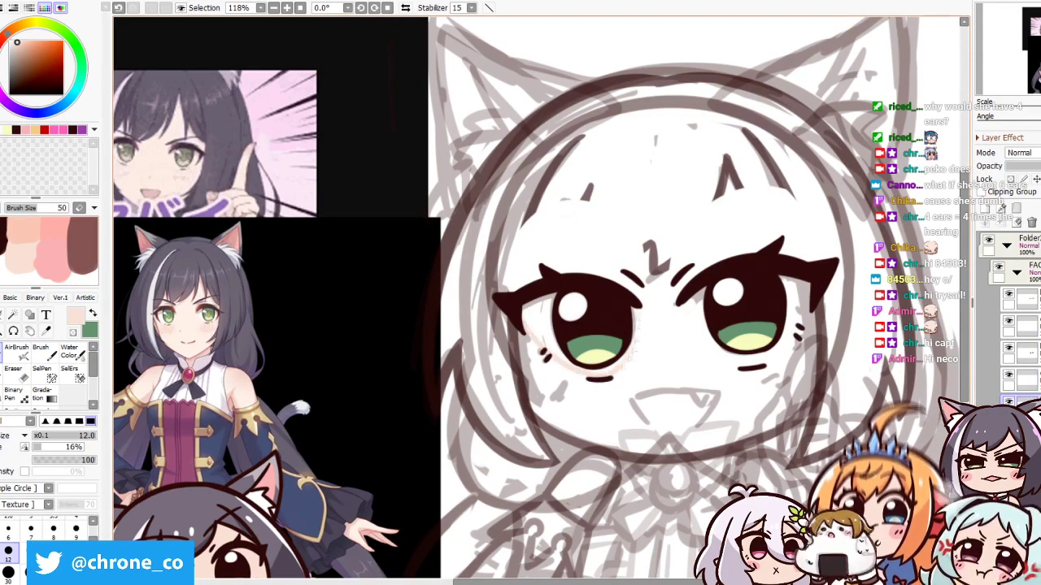
pyautogui.moveTo(618, 313); pyautogui.dragTo(614, 378)
pyautogui.moveTo(520, 301); pyautogui.dragTo(574, 366)
pyautogui.moveTo(765, 366)
pyautogui.mouseDown()
pyautogui.moveTo(809, 281)
pyautogui.moveTo(691, 362)
pyautogui.mouseUp()
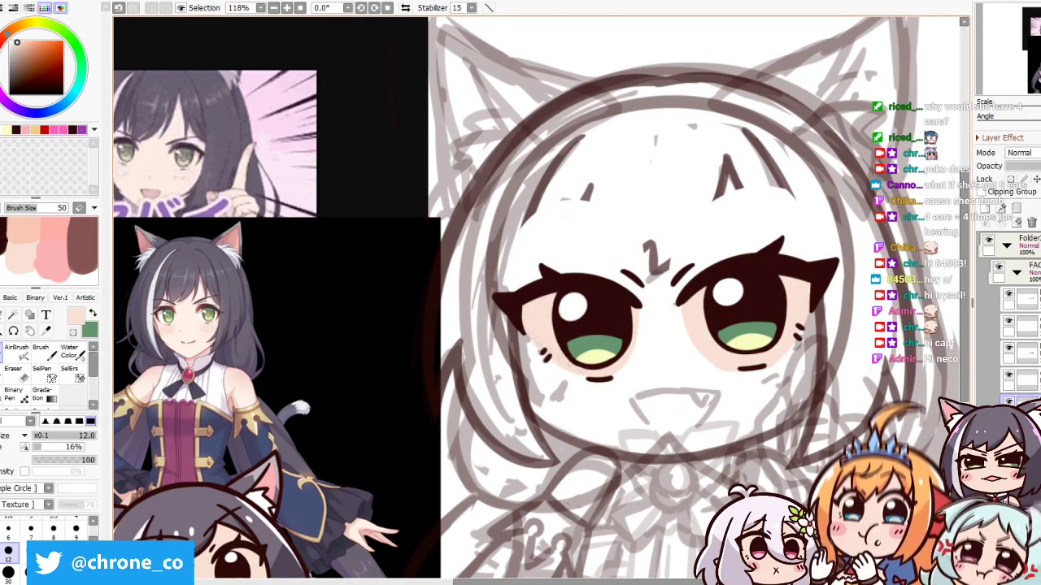
# Touch up the right eye's lower-lash marks and ink both angled eyebrows in dark brown
pyautogui.click(1021, 379)
pyautogui.click(17, 84)
pyautogui.moveTo(793, 336); pyautogui.dragTo(805, 351)
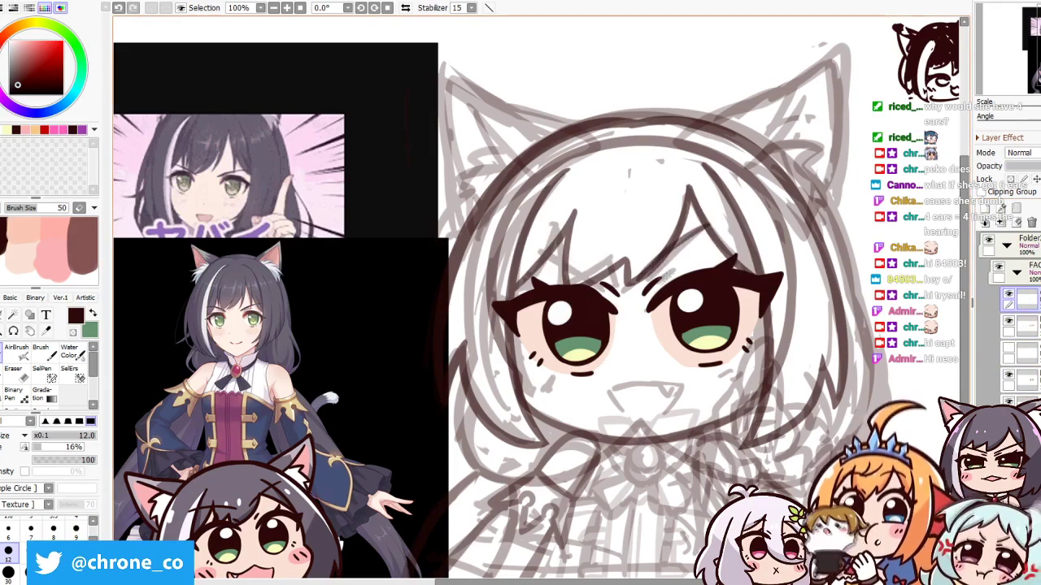
pyautogui.moveTo(644, 276); pyautogui.dragTo(736, 221)
pyautogui.moveTo(517, 253); pyautogui.dragTo(618, 280)
# Ink an open smiling mouth with a small fang in a new mouth folder, and letter it A beside the mouth
pyautogui.keyDown('ctrl'); pyautogui.click(974, 309); pyautogui.keyUp('ctrl')
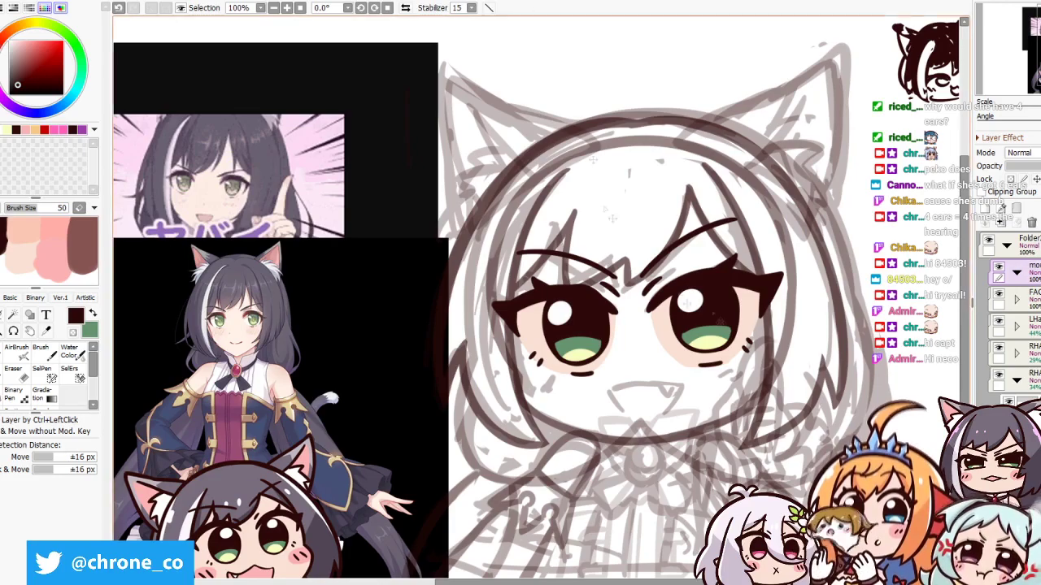
pyautogui.keyDown('ctrl'); pyautogui.click(721, 322); pyautogui.keyUp('ctrl')
pyautogui.press('b')
pyautogui.scroll(-2, 649, 333)
pyautogui.moveTo(611, 323); pyautogui.dragTo(625, 352)
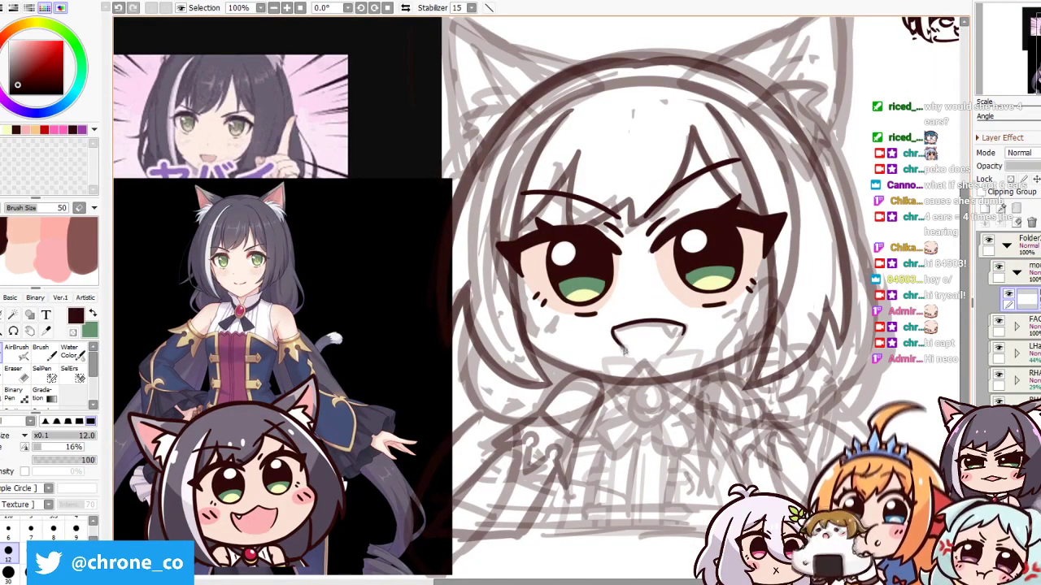
pyautogui.scroll(1, 626, 309)
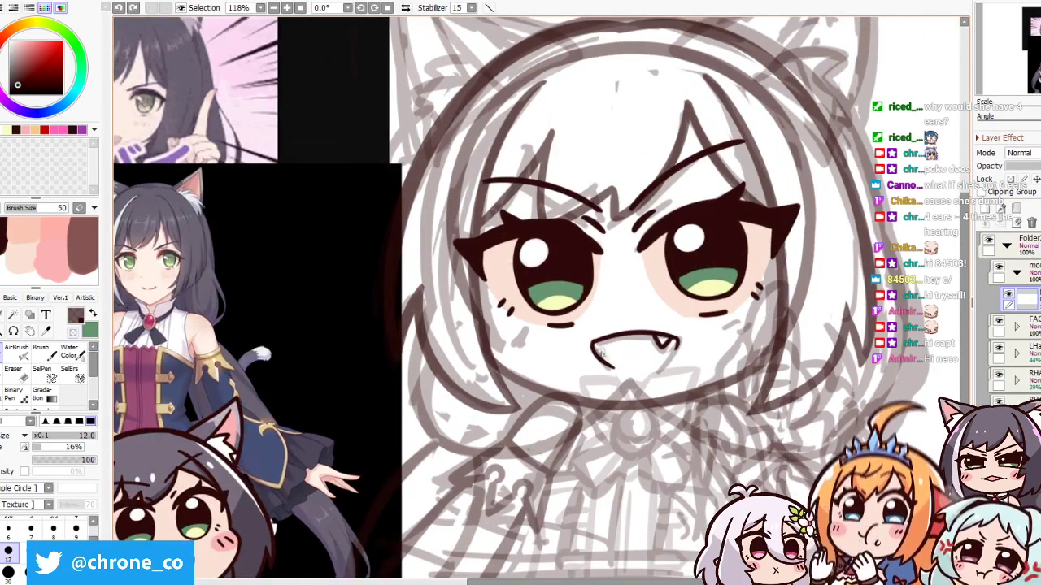
pyautogui.moveTo(741, 350); pyautogui.dragTo(766, 348)
# Fill the open mouth with pink on a new layer, keeping the fang white
pyautogui.hotkey('ctrl', 'shift', 'n')
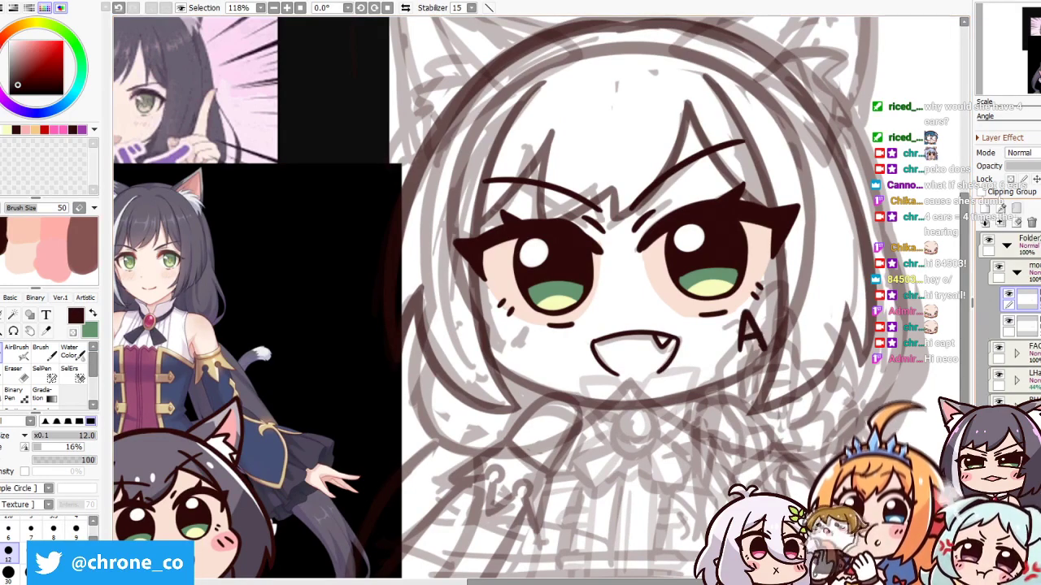
pyautogui.click(53, 252)
pyautogui.moveTo(600, 346); pyautogui.dragTo(660, 362)
pyautogui.hotkey('ctrl', 'g')
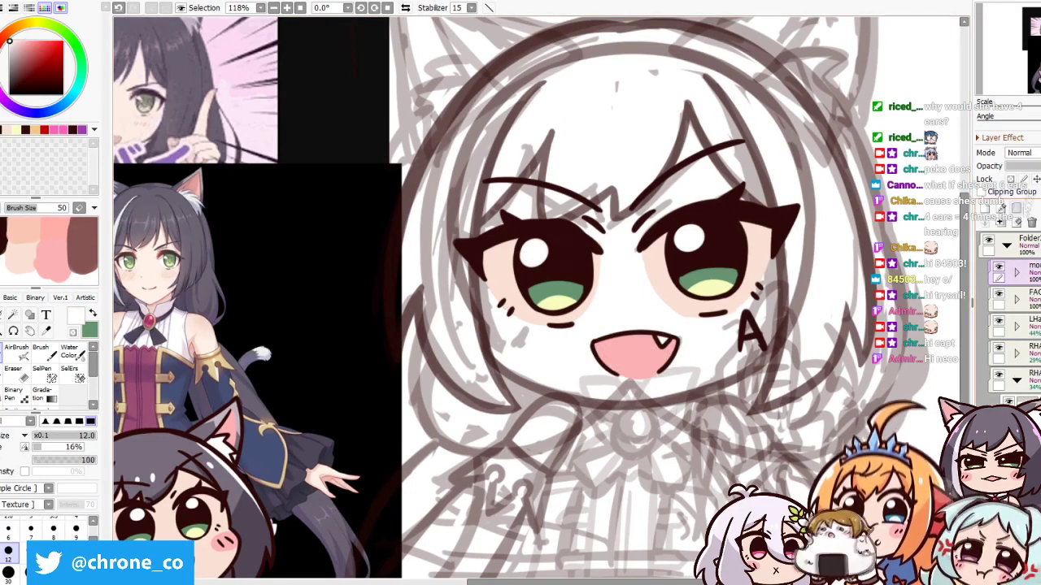
# Fade the first mouth folder to 37% opacity and ink a wide flat mouth variant with white teeth in a new folder
pyautogui.keyDown('alt'); pyautogui.click(736, 297); pyautogui.keyUp('alt')
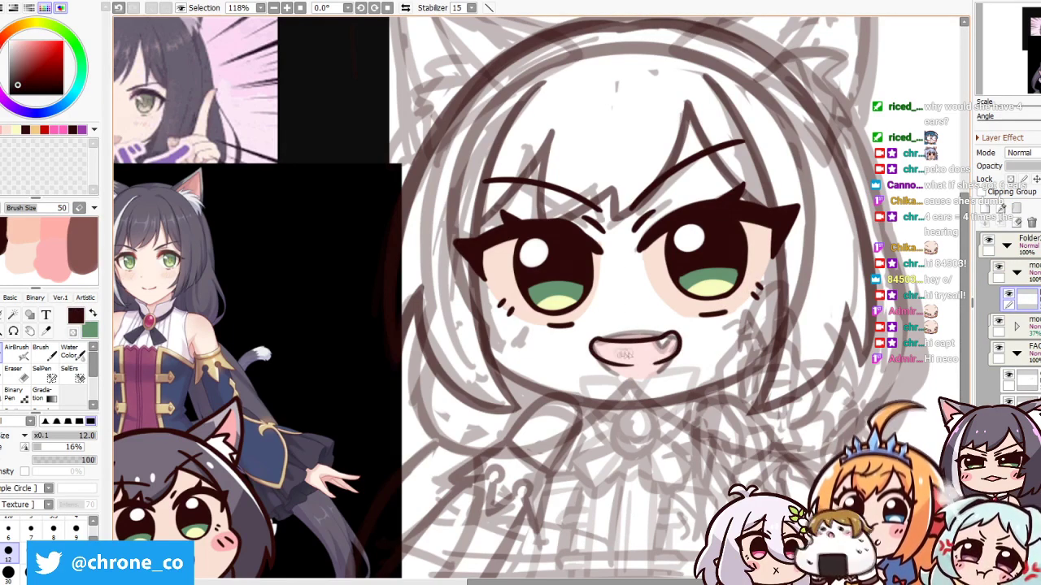
pyautogui.moveTo(750, 317); pyautogui.dragTo(757, 342)
pyautogui.click(1021, 324)
pyautogui.click(12, 40)
pyautogui.moveTo(598, 345); pyautogui.dragTo(662, 348)
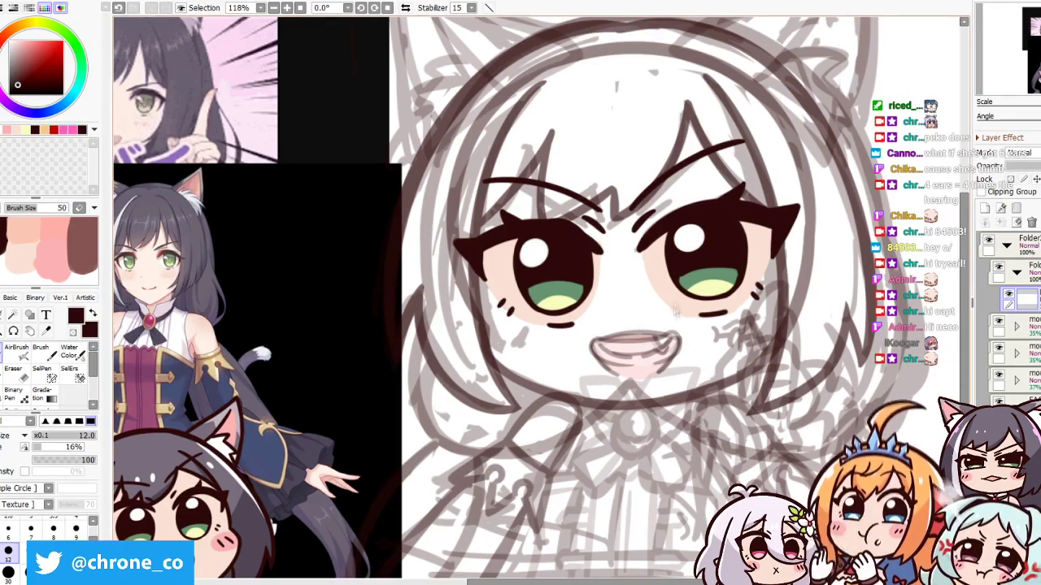
# Ink a smaller open mouth variant with a fang, letter it E, and fill it with pink on a new layer
pyautogui.hotkey('ctrl', 't')
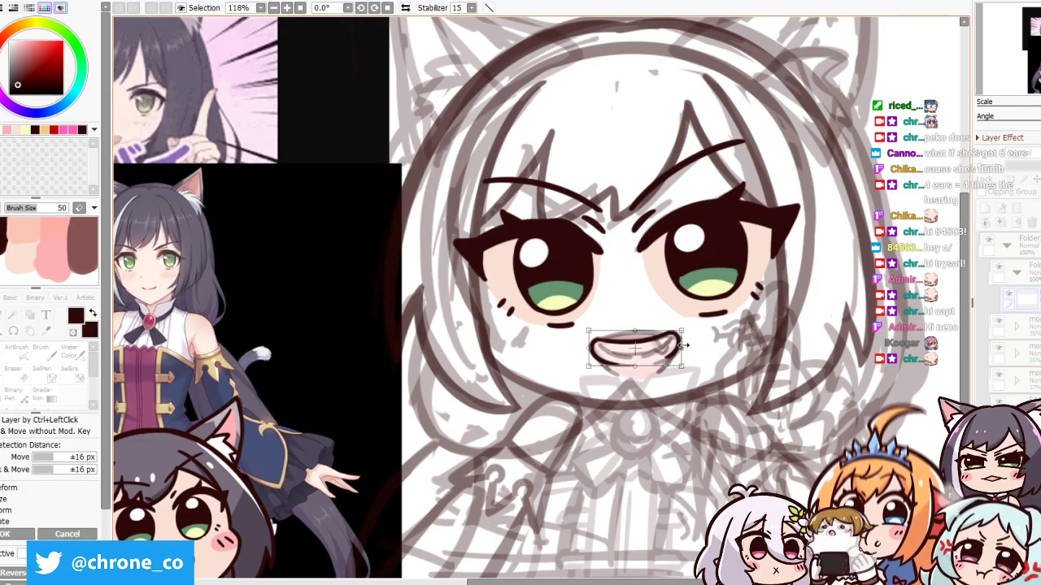
pyautogui.press('Return')
pyautogui.hotkey('ctrl', 'shift', 'n')
pyautogui.keyDown('alt'); pyautogui.click(630, 351); pyautogui.keyUp('alt')
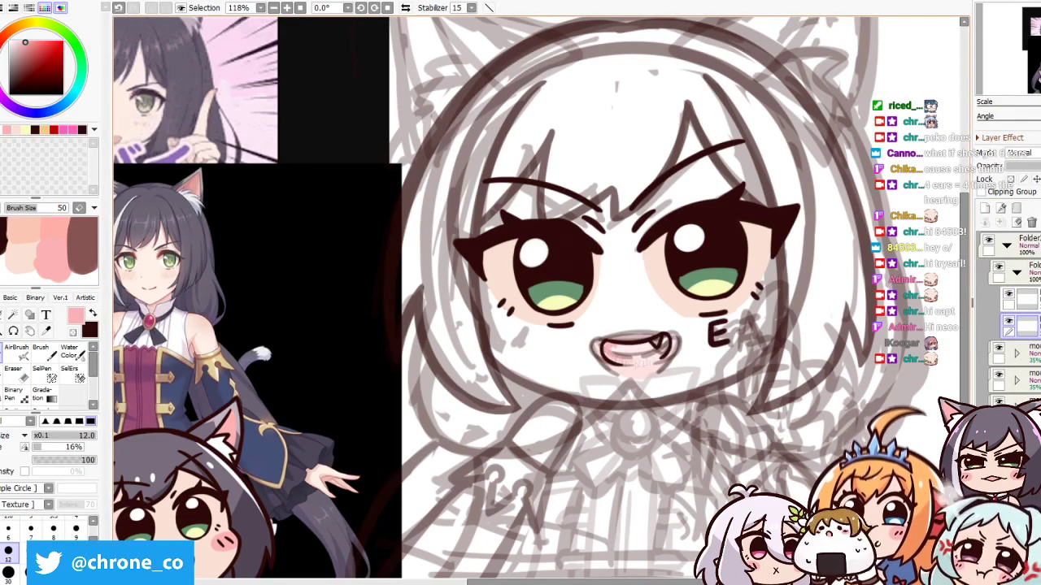
pyautogui.hotkey('ctrl', 'z')
pyautogui.hotkey('ctrl', 'z')
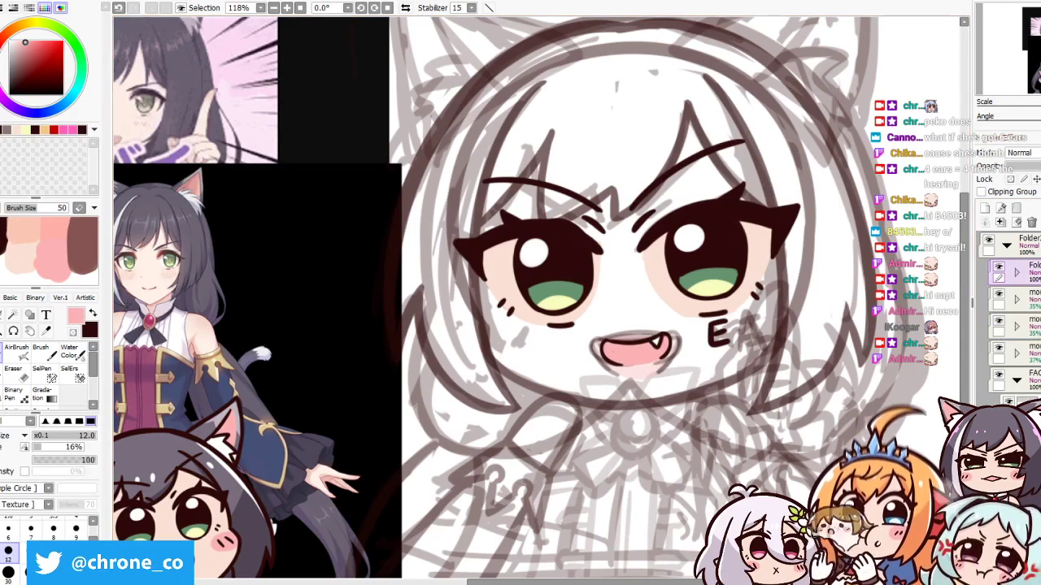
# Ink a small rounded mouth variant with a letter beside it, and start a new layer for its pink fill
pyautogui.moveTo(633, 351); pyautogui.dragTo(625, 367)
pyautogui.moveTo(705, 326); pyautogui.dragTo(726, 328)
pyautogui.hotkey('ctrl', 'shift', 'n')
pyautogui.keyDown('alt'); pyautogui.click(632, 346); pyautogui.keyUp('alt')
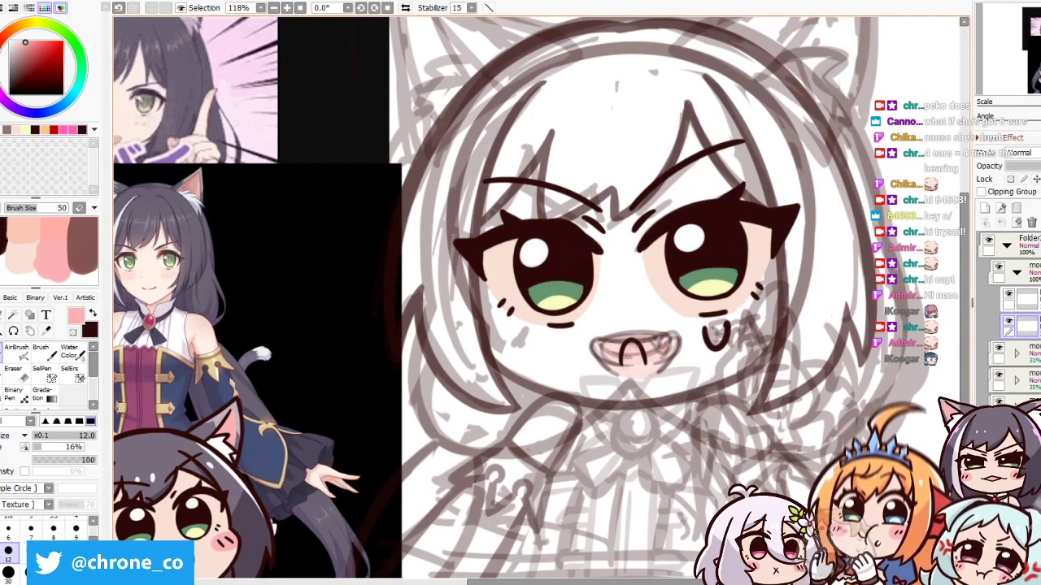
# Hide the rough sketch and extra mouths, and fill the face with pale peach on a layer beneath its outline
pyautogui.scroll(-2, 648, 334)
pyautogui.press('l')
pyautogui.moveTo(700, 272); pyautogui.dragTo(691, 277)
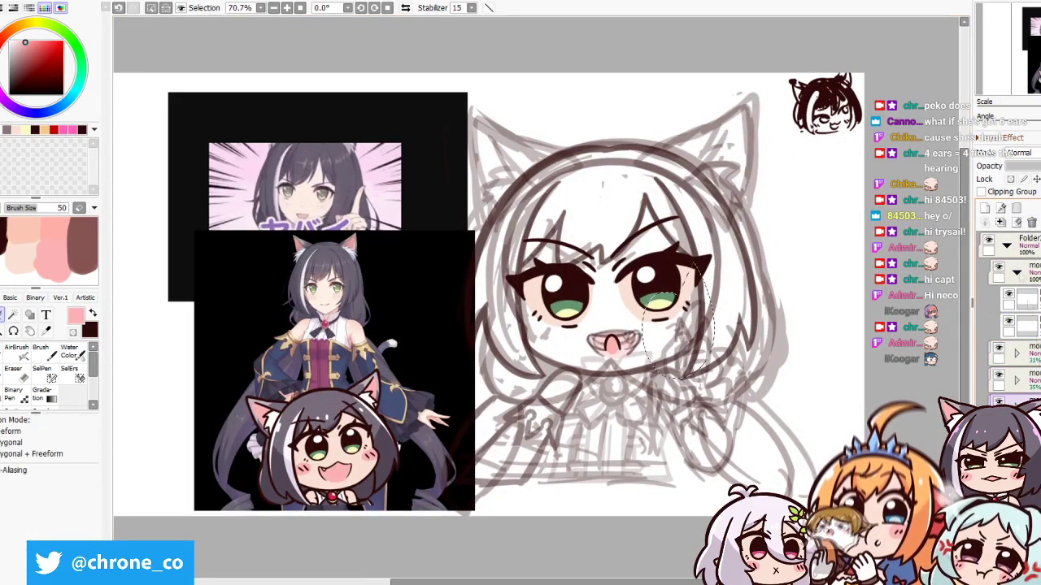
pyautogui.scroll(3, 1008, 325)
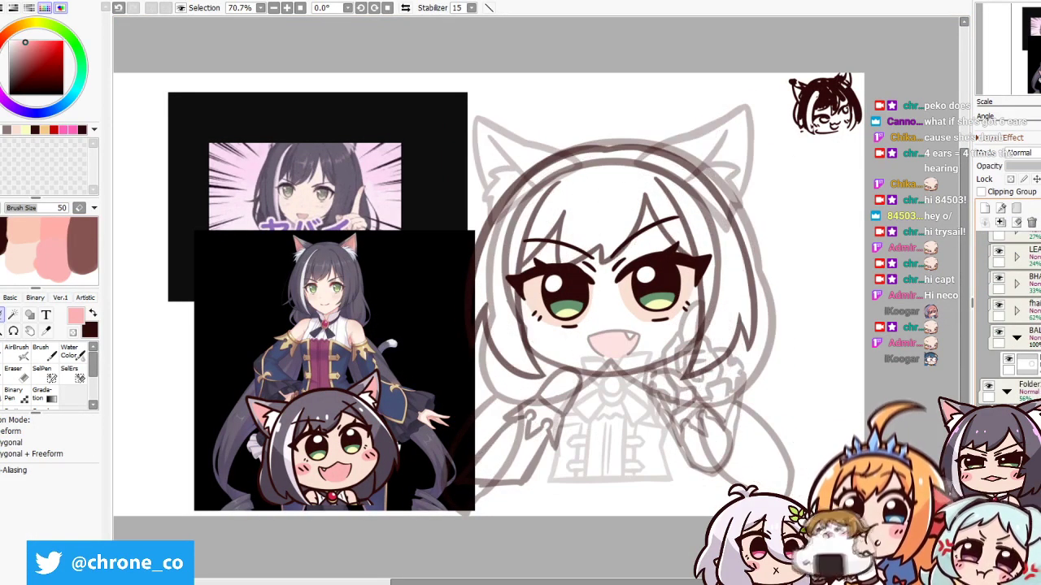
pyautogui.click(998, 332)
pyautogui.moveTo(614, 161); pyautogui.dragTo(614, 162)
pyautogui.press('b')
pyautogui.press('x')
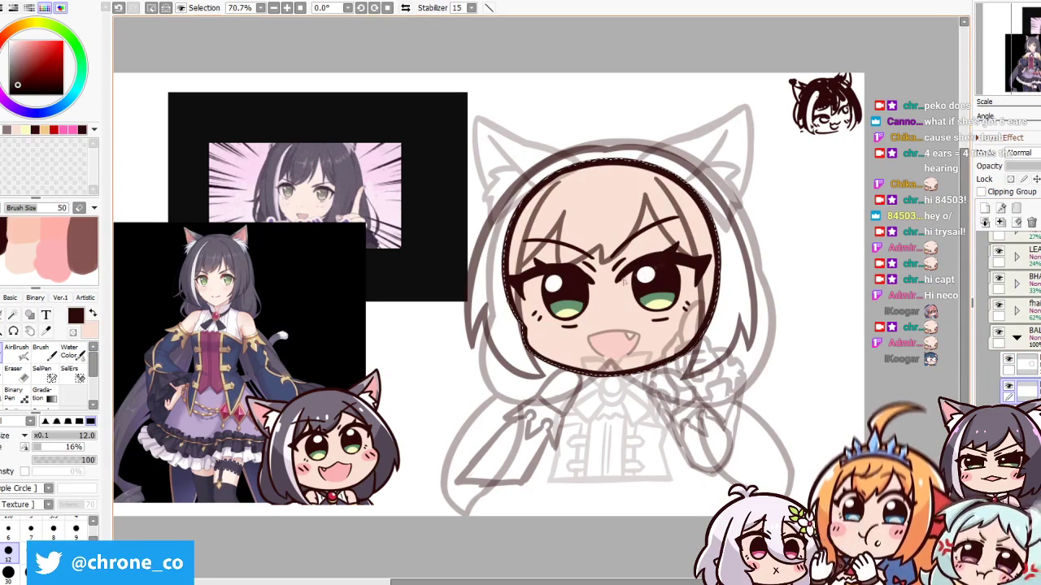
# Paint pink blush with short slanted dark marks on both cheeks
pyautogui.press('x')
pyautogui.moveTo(533, 332); pyautogui.dragTo(543, 335)
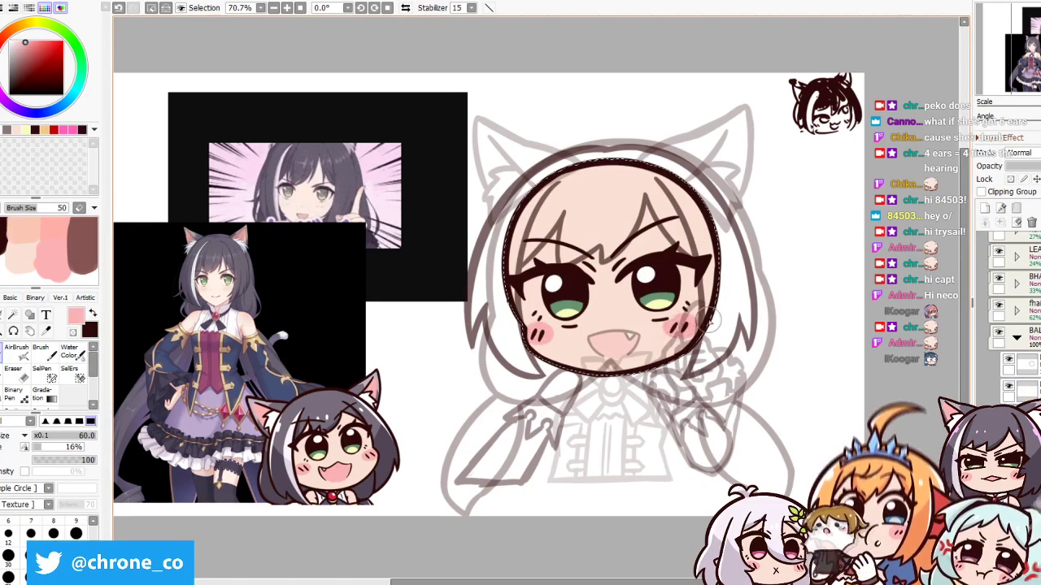
pyautogui.scroll(1, 679, 332)
pyautogui.moveTo(670, 327); pyautogui.dragTo(678, 330)
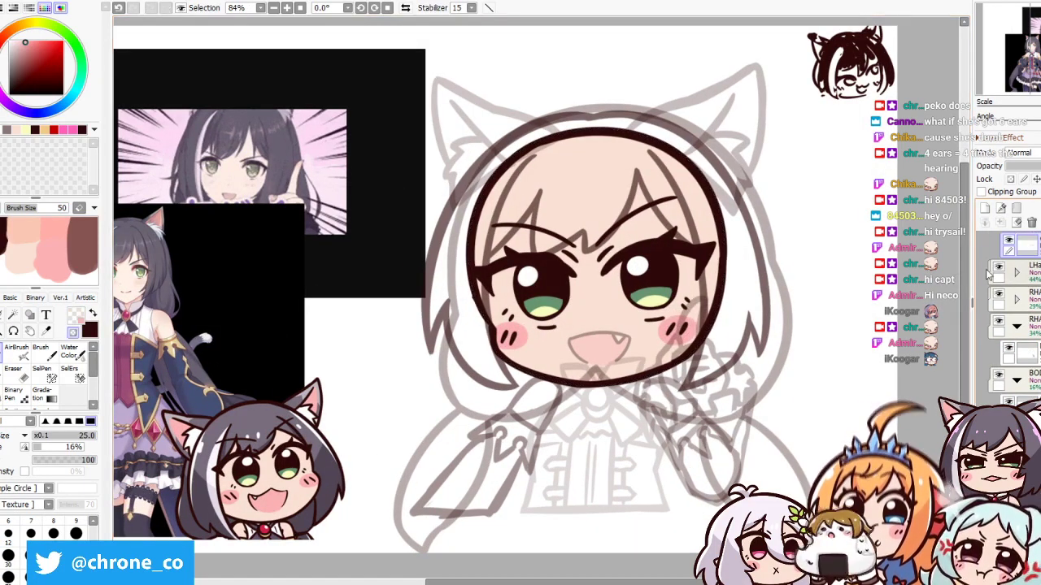
# Select the inside of the front hair by inverting an outside selection and fill it with dark greyish purple
pyautogui.press('w')
pyautogui.click(799, 358)
pyautogui.hotkey('ctrl', 'i')
pyautogui.press('b')
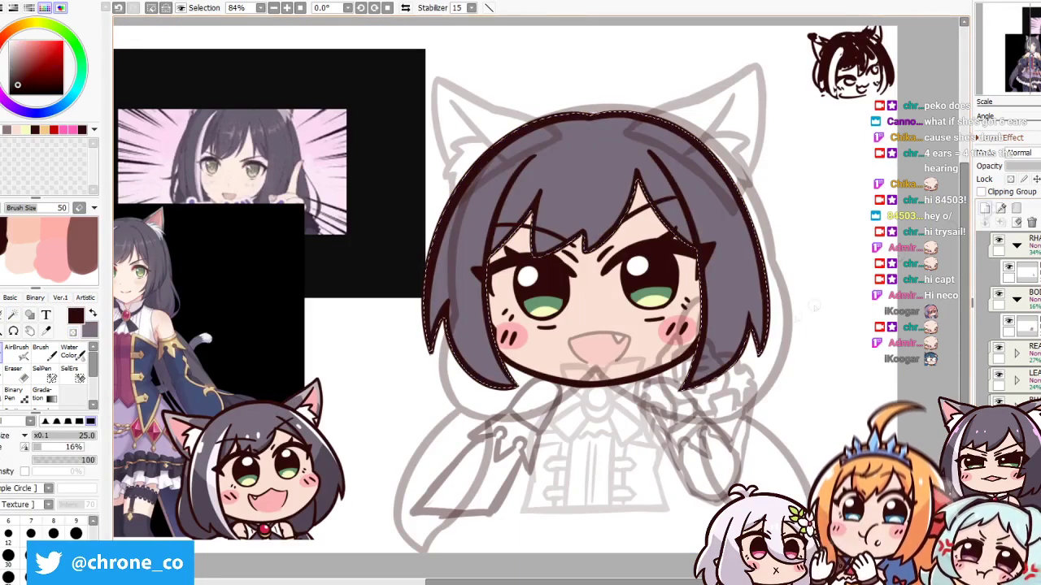
# Paint a white streak with pale lavender shading down the left side of the front hair using a size 35 brush
pyautogui.press('[')
pyautogui.press('[')
pyautogui.press('[')
pyautogui.press('[')
pyautogui.press('[')
pyautogui.press('[')
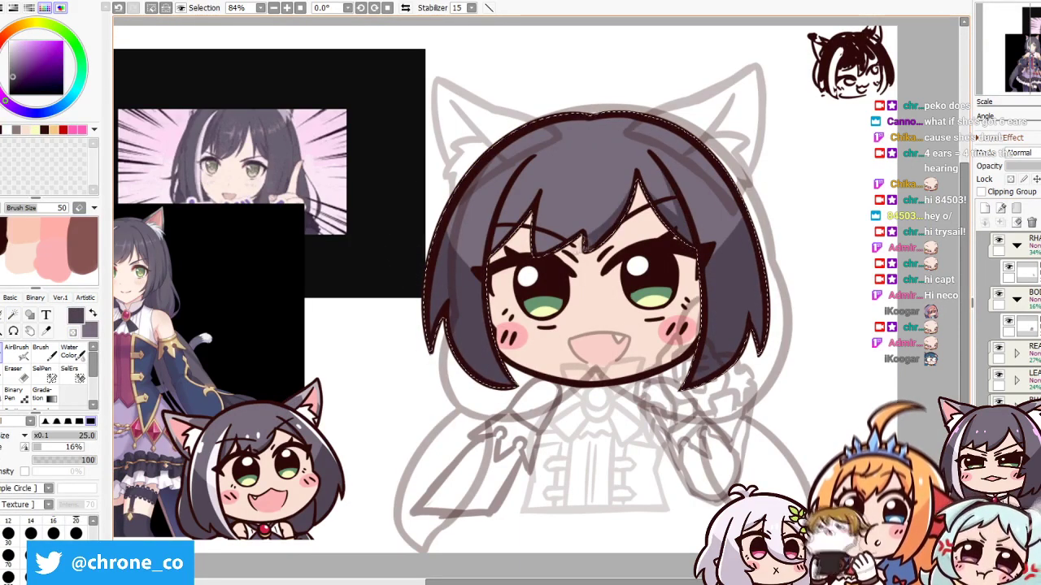
pyautogui.moveTo(520, 171); pyautogui.dragTo(478, 342)
pyautogui.moveTo(488, 244); pyautogui.dragTo(476, 374)
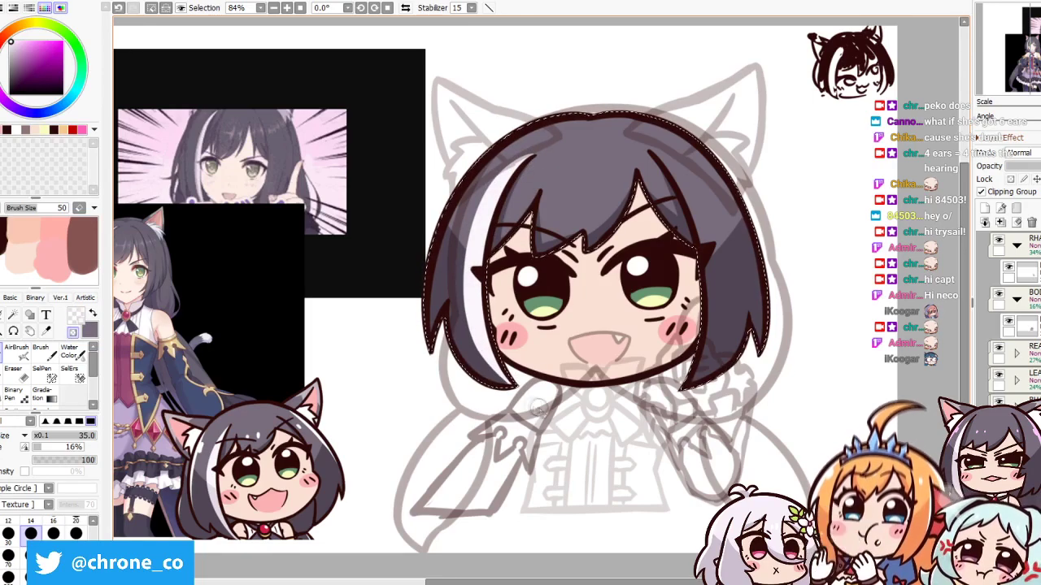
pyautogui.keyDown('alt'); pyautogui.click(529, 392); pyautogui.keyUp('alt')
pyautogui.keyDown('alt'); pyautogui.click(491, 313); pyautogui.keyUp('alt')
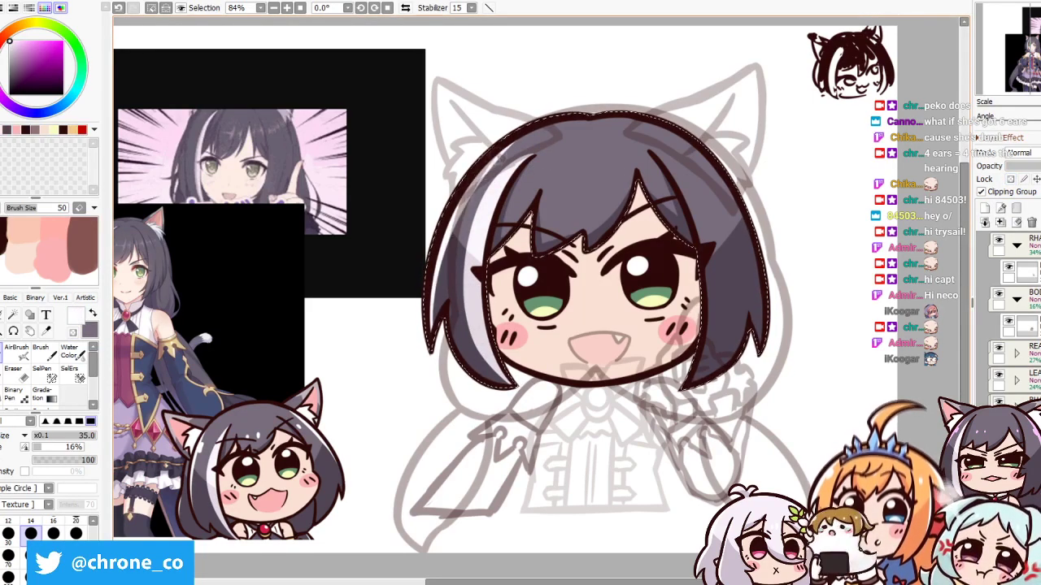
# Clear the selection and dot small white highlights on the bangs and the right side of the hair
pyautogui.hotkey('ctrl', 'd')
pyautogui.click(569, 196)
pyautogui.click(587, 196)
pyautogui.click(699, 189)
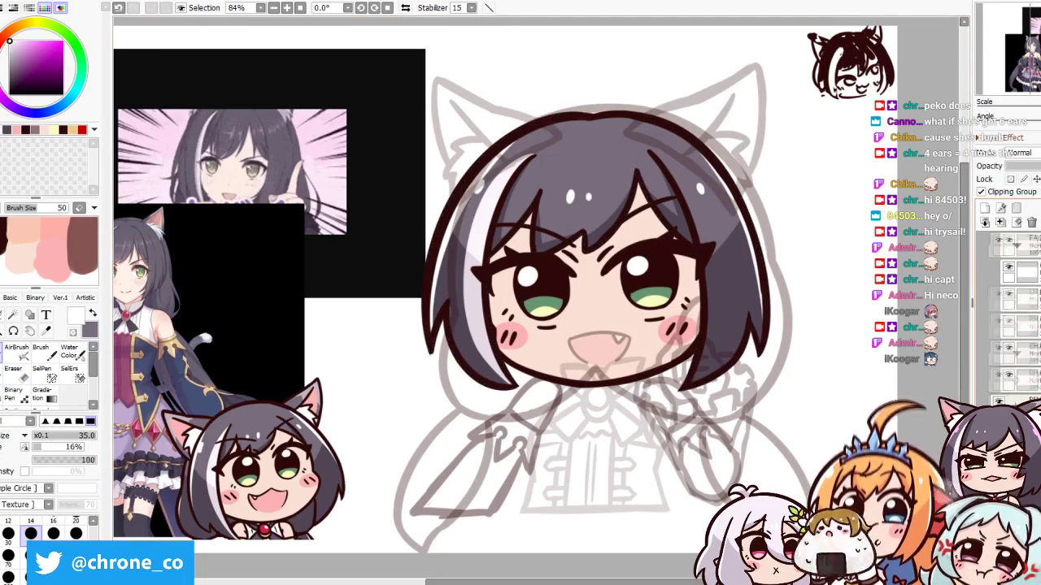
# Fill the back hair and both lower ponytails with dark purple and add white edge highlights with a size 30 brush
pyautogui.click(998, 321)
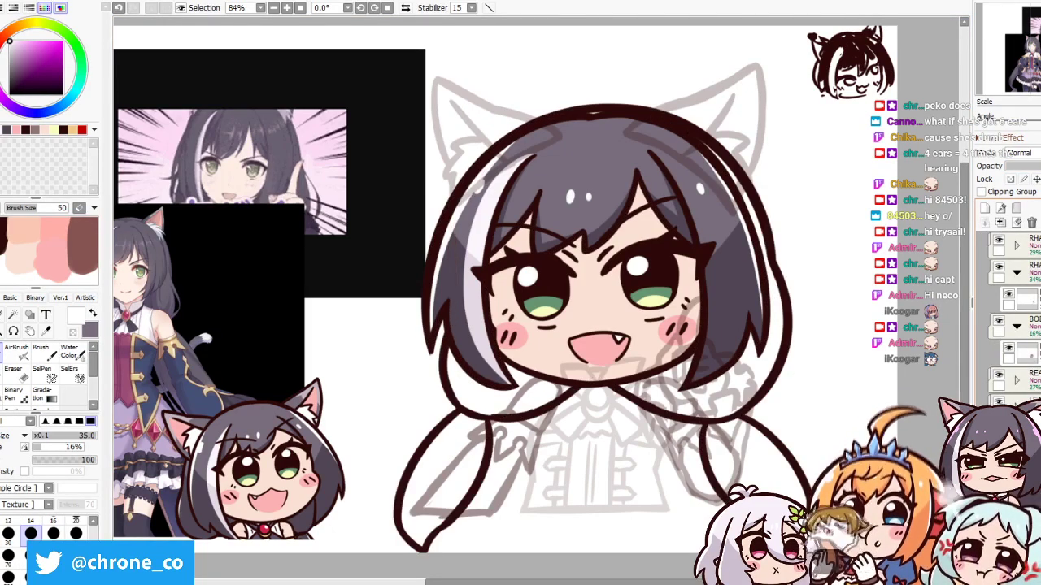
pyautogui.click(738, 421)
pyautogui.click(8, 533)
pyautogui.press('x')
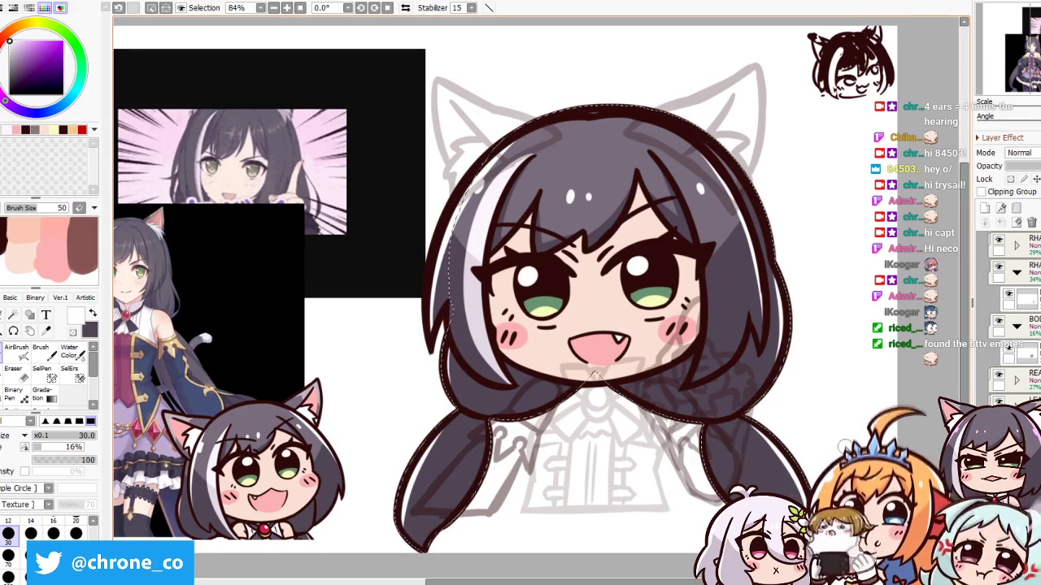
pyautogui.hotkey('ctrl', 'd')
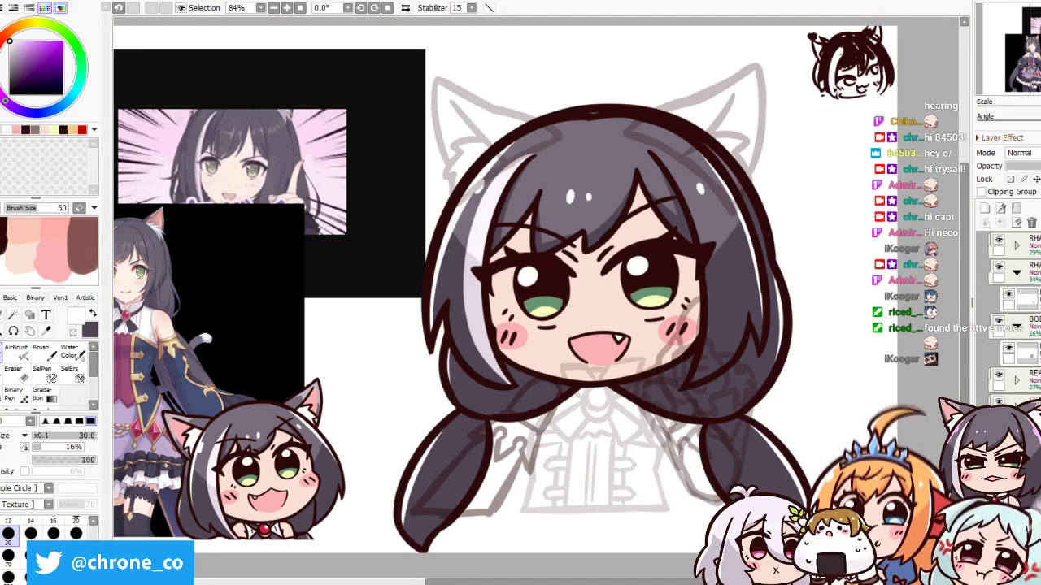
# Transform the right cat ear's line art and fill the ear with the dark greyish purple hair color
pyautogui.scroll(1, 1008, 325)
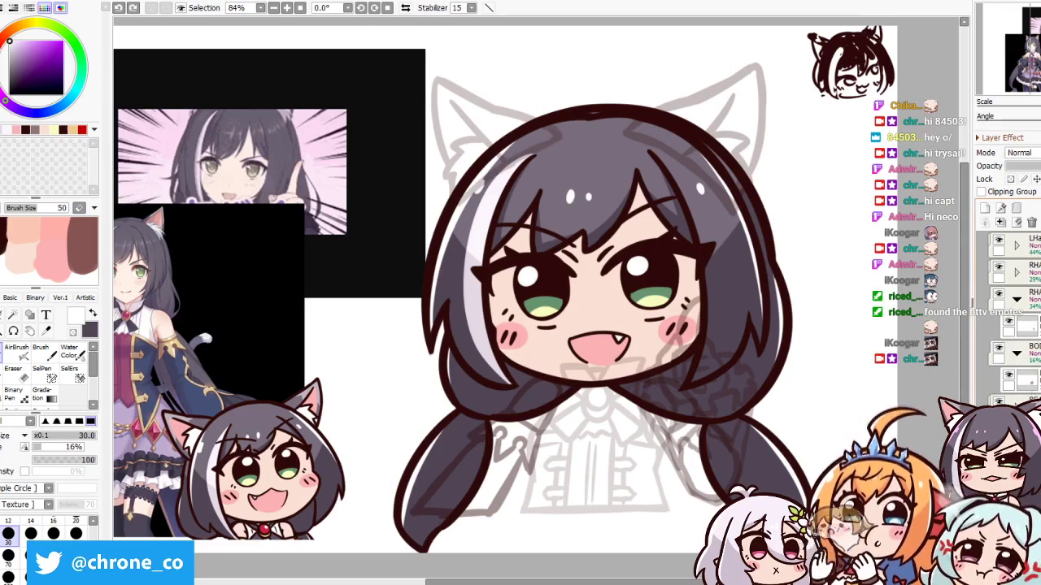
pyautogui.hotkey('ctrl', 't')
pyautogui.press('Return')
pyautogui.click(699, 114)
pyautogui.moveTo(715, 106); pyautogui.dragTo(594, 178)
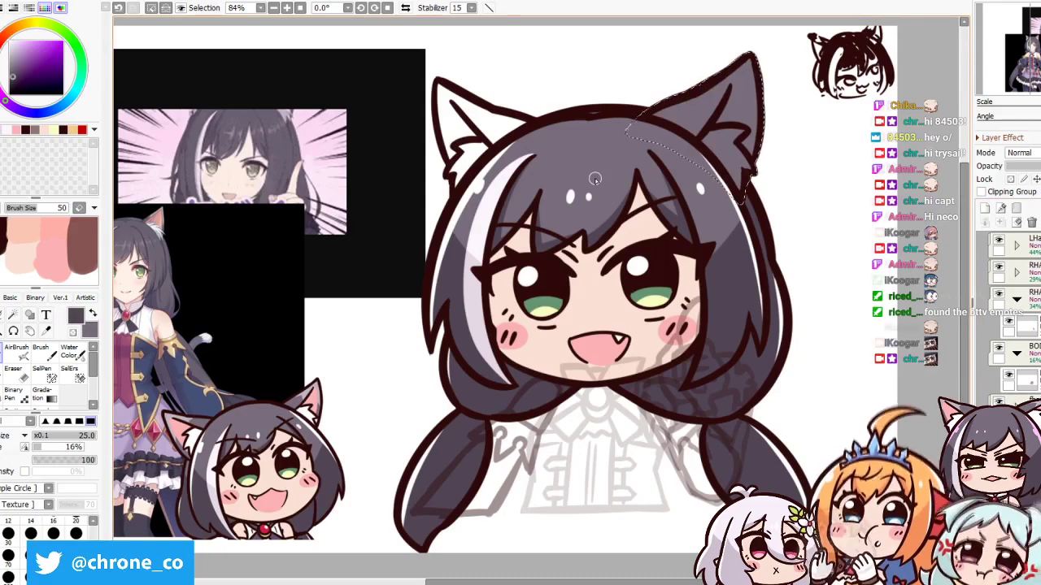
# Paint the right ear with a light grey tip, pink inner ear and white fur tuft using a size 30 brush
pyautogui.keyDown('alt'); pyautogui.click(739, 91); pyautogui.keyUp('alt')
pyautogui.press(']')
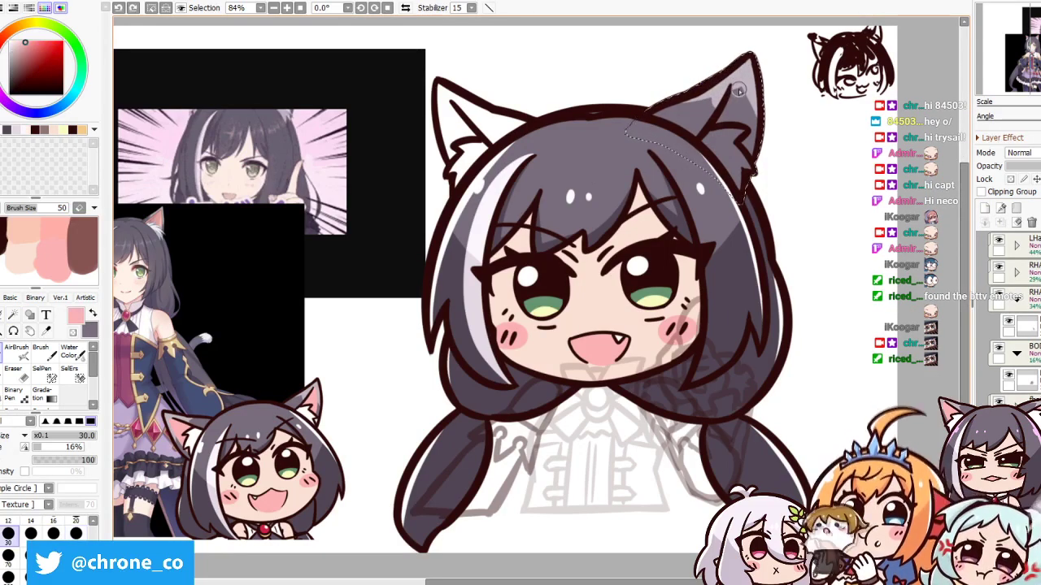
pyautogui.moveTo(738, 91)
pyautogui.mouseDown()
pyautogui.moveTo(728, 151)
pyautogui.moveTo(709, 122)
pyautogui.moveTo(742, 78)
pyautogui.mouseUp()
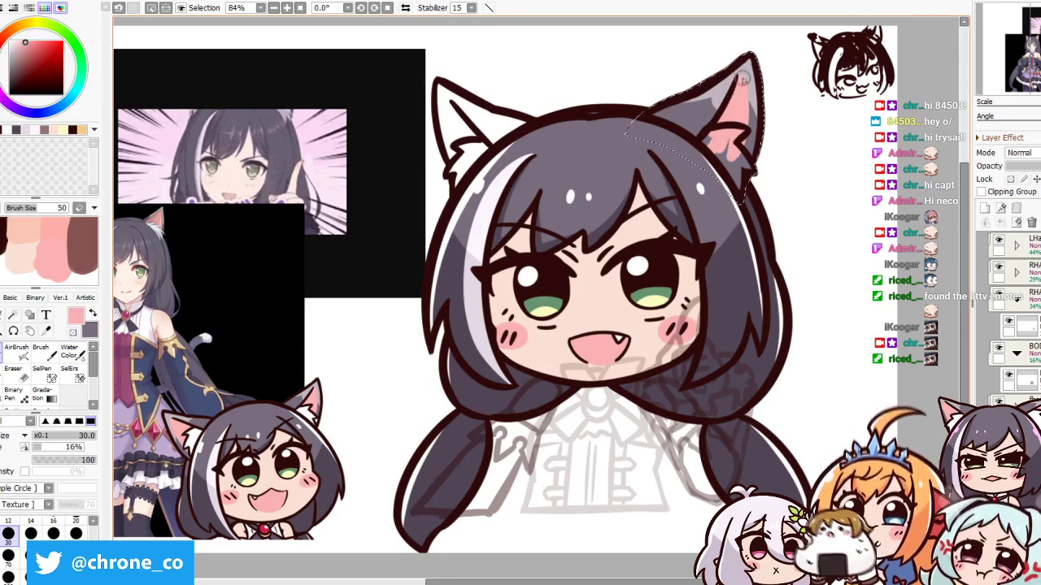
pyautogui.moveTo(716, 134); pyautogui.dragTo(726, 148)
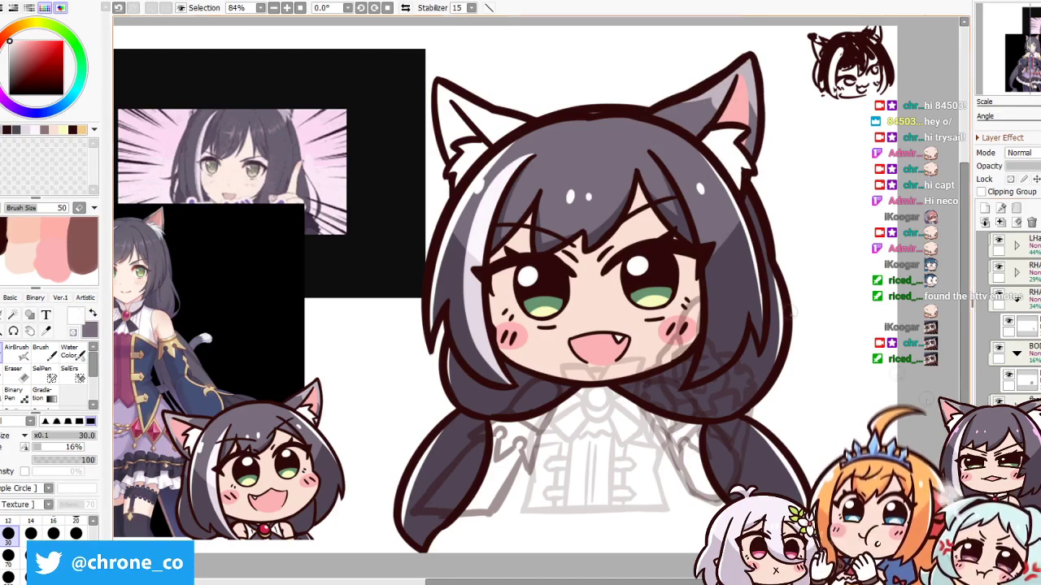
# Color the left ear dark greyish purple with a light grey edge, pink inner ear and white fur tuft
pyautogui.click(480, 113)
pyautogui.keyDown('alt'); pyautogui.click(488, 138); pyautogui.keyUp('alt')
pyautogui.press(']')
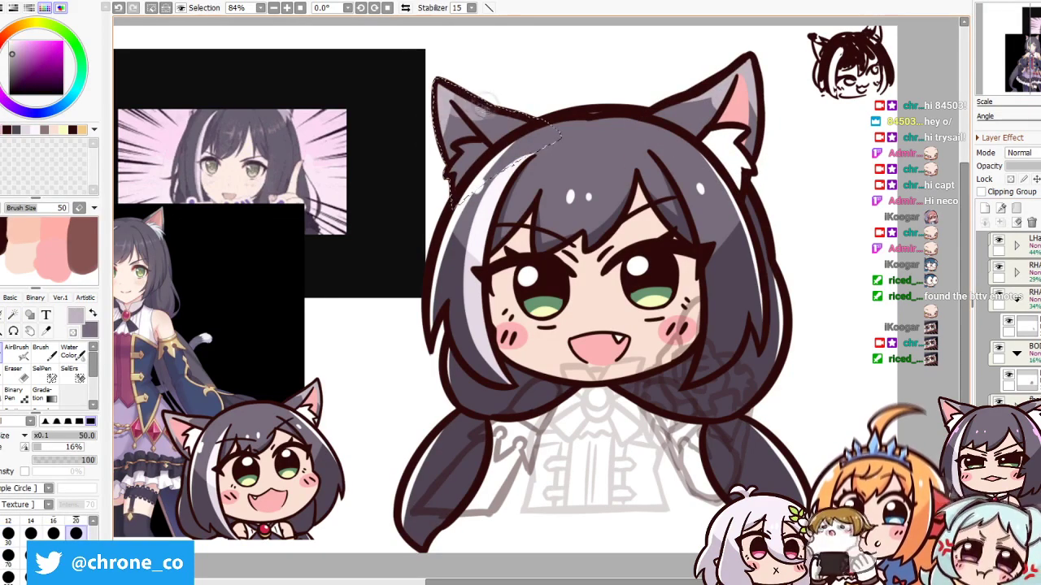
pyautogui.keyDown('alt'); pyautogui.click(747, 106); pyautogui.keyUp('alt')
pyautogui.moveTo(460, 102); pyautogui.dragTo(464, 166)
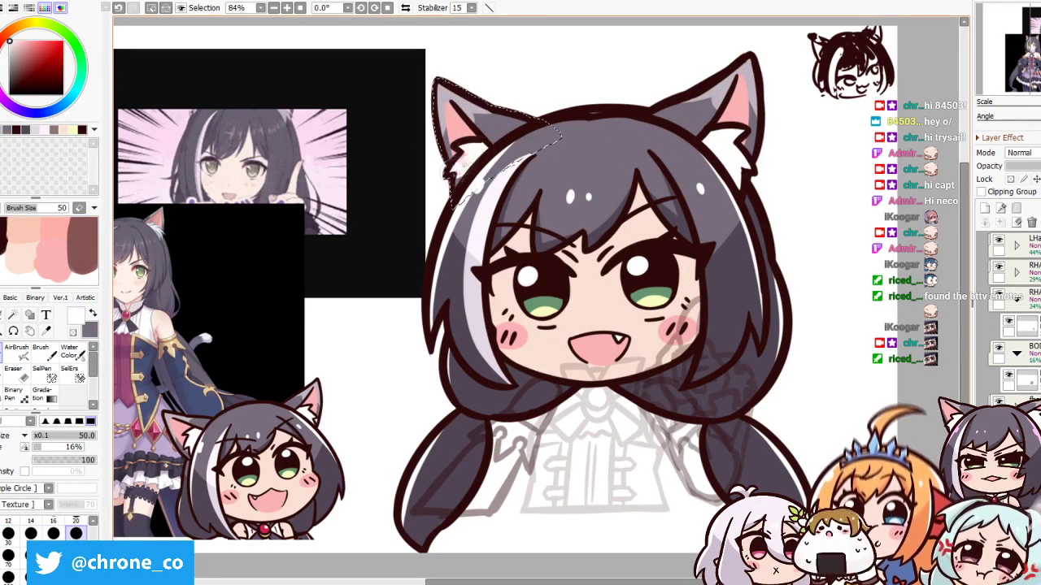
pyautogui.hotkey('ctrl', 'd')
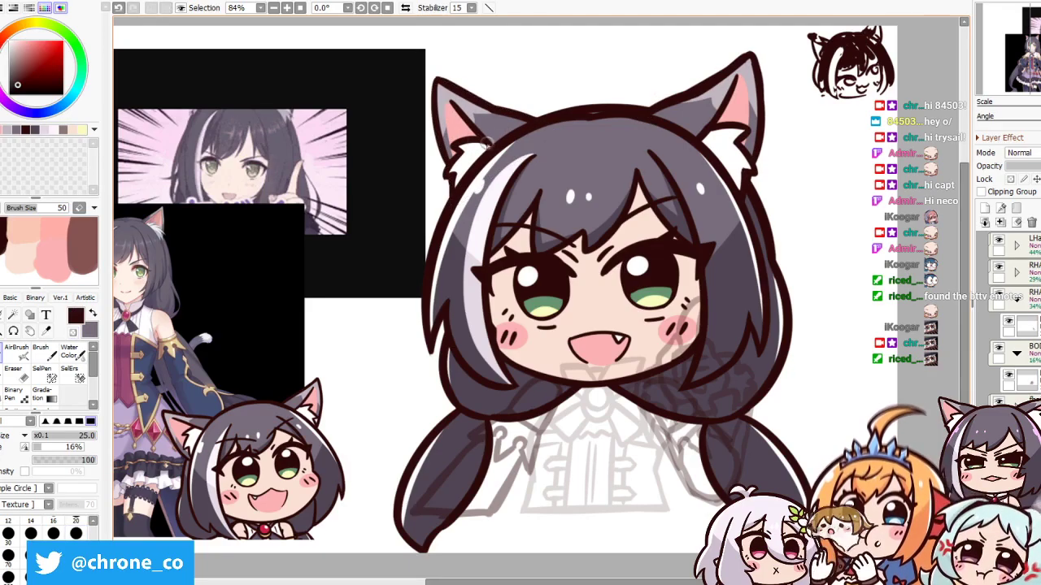
# Select the torso area and fill it with pale peach as the body's base color
pyautogui.press('w')
pyautogui.click(597, 472)
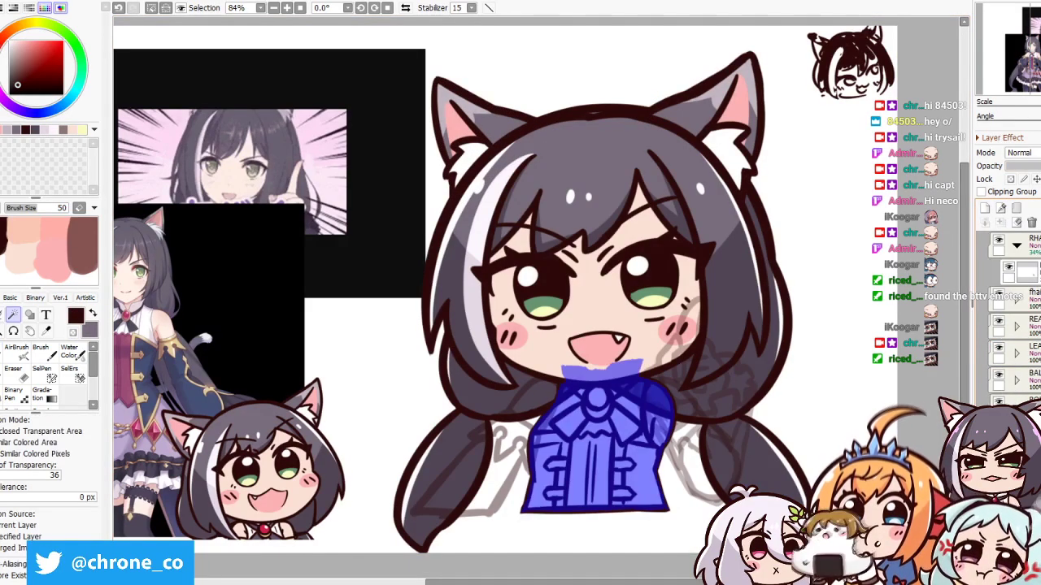
pyautogui.hotkey('ctrl', 'd')
pyautogui.press('b')
pyautogui.moveTo(569, 406)
pyautogui.mouseDown()
pyautogui.moveTo(620, 325)
pyautogui.moveTo(620, 354)
pyautogui.mouseUp()
# Color the collar brooch's gem red and paint its rim, the bodice trim and the clasps gold
pyautogui.click(49, 50)
pyautogui.click(648, 315)
pyautogui.click(30, 41)
pyautogui.click(980, 191)
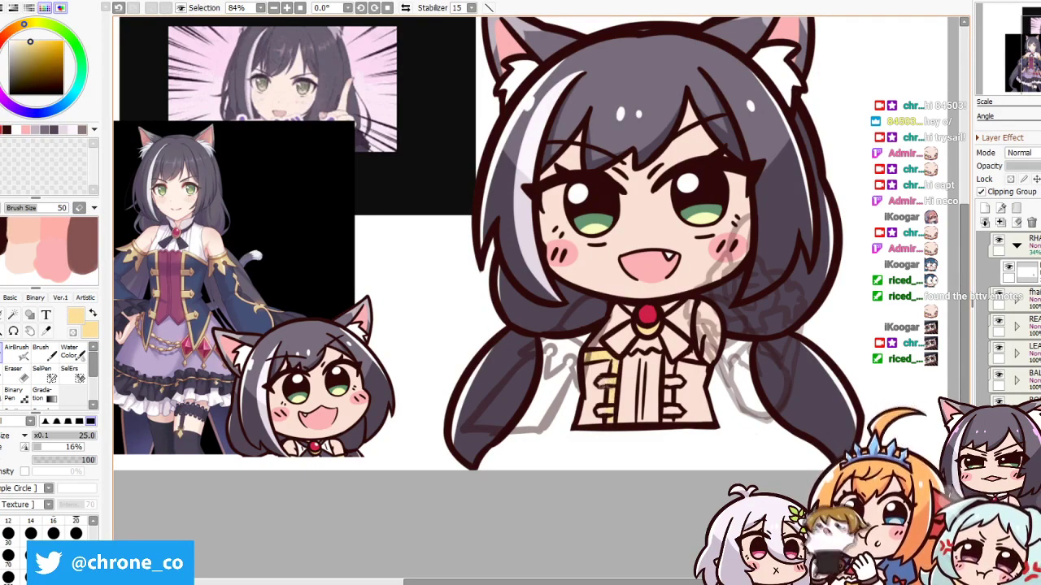
pyautogui.keyDown('alt'); pyautogui.click(624, 317); pyautogui.keyUp('alt')
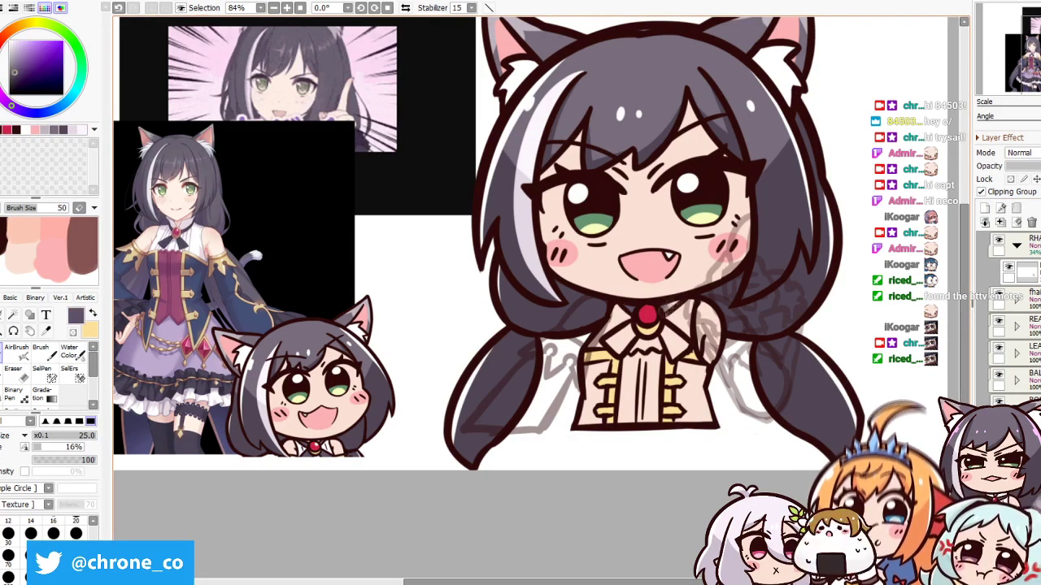
# Color the bodice's center panel magenta, its side panels navy blue and the collar white
pyautogui.keyDown('alt'); pyautogui.click(175, 268); pyautogui.keyUp('alt')
pyautogui.moveTo(631, 354); pyautogui.dragTo(627, 419)
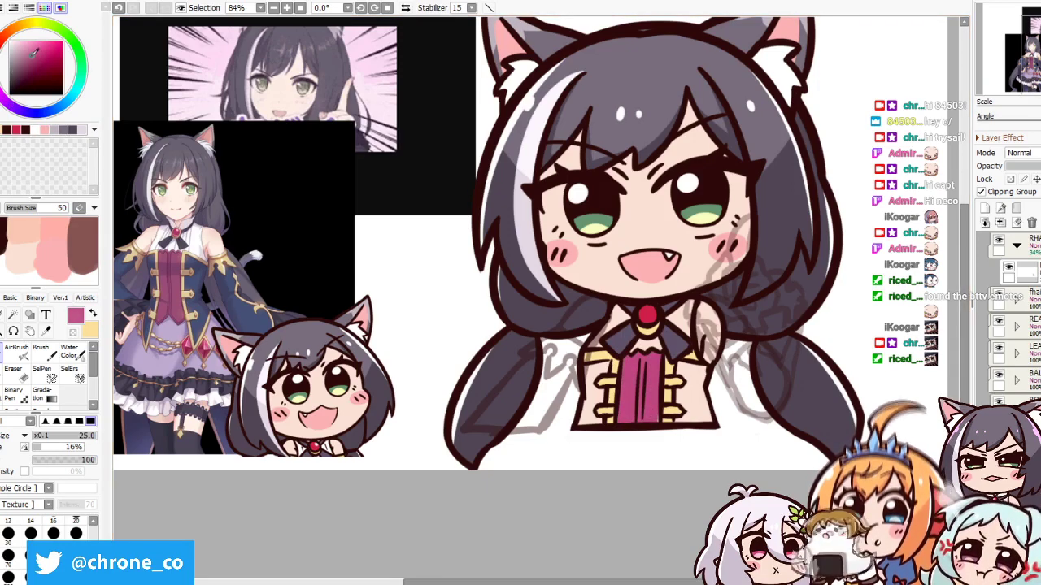
pyautogui.keyDown('alt'); pyautogui.click(661, 363); pyautogui.keyUp('alt')
pyautogui.moveTo(597, 366); pyautogui.dragTo(587, 418)
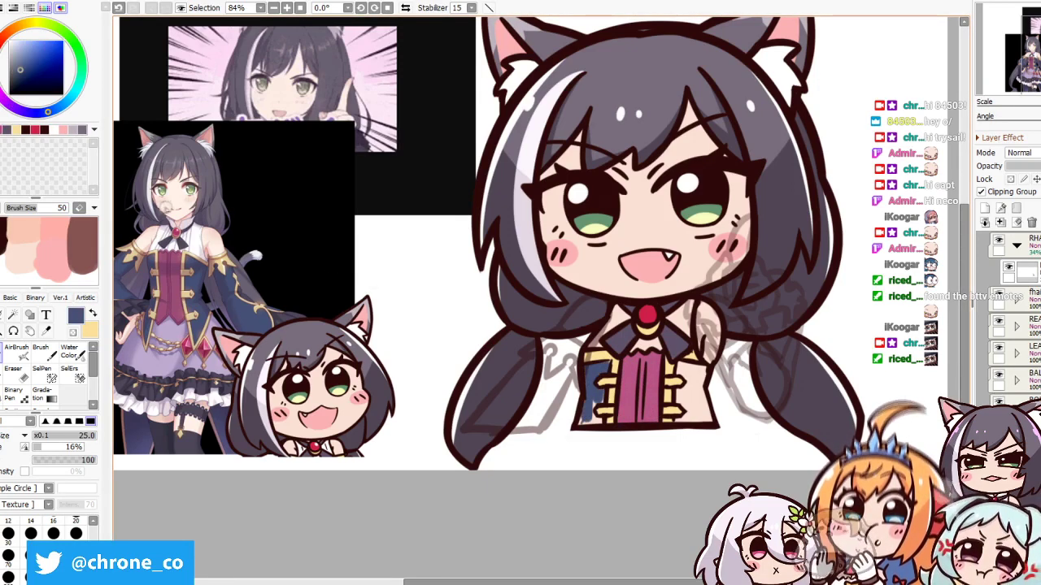
pyautogui.moveTo(615, 325); pyautogui.dragTo(621, 345)
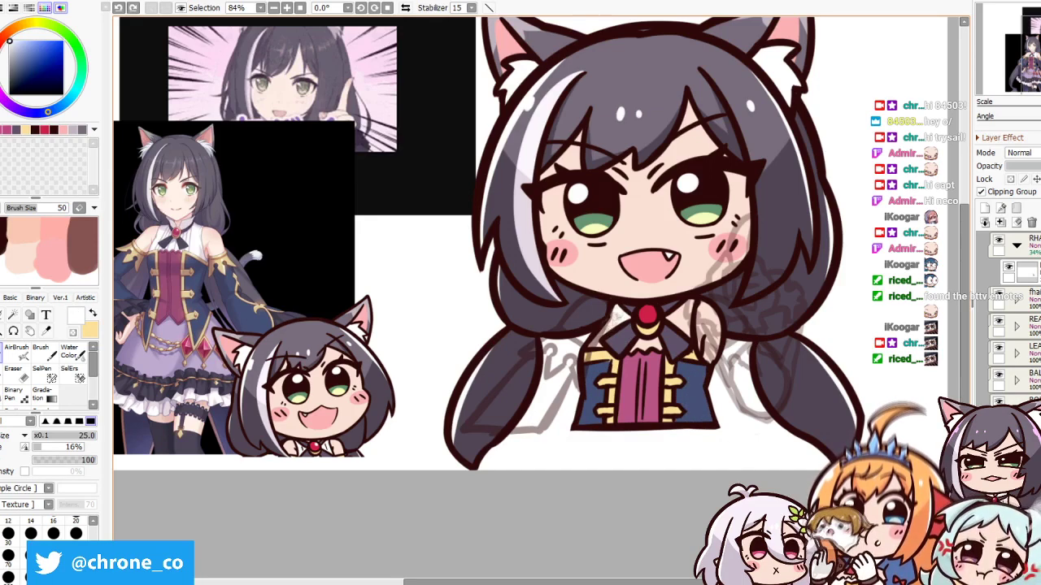
pyautogui.keyDown('alt'); pyautogui.click(643, 342); pyautogui.keyUp('alt')
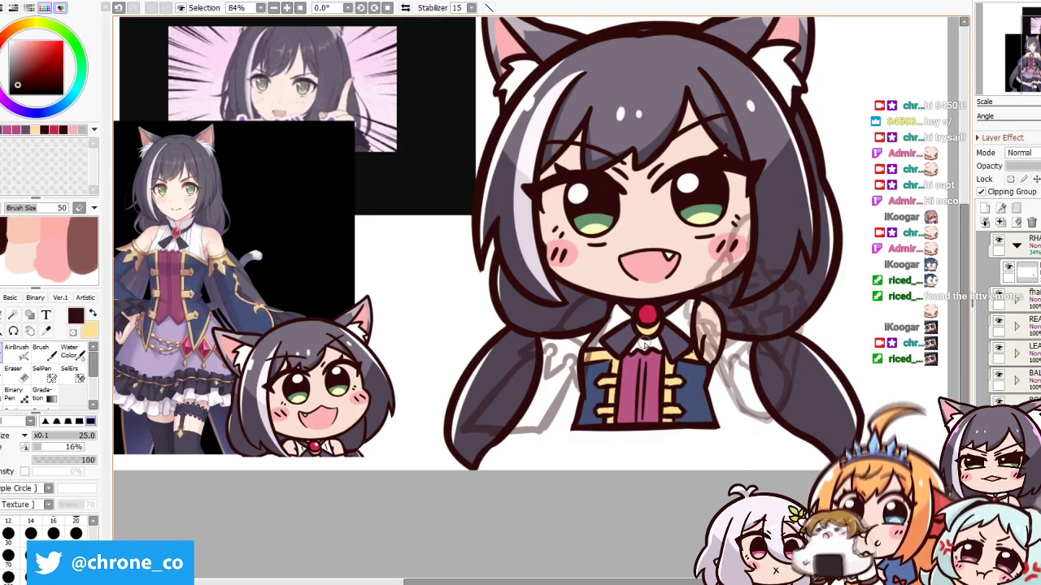
pyautogui.keyDown('alt'); pyautogui.click(617, 322); pyautogui.keyUp('alt')
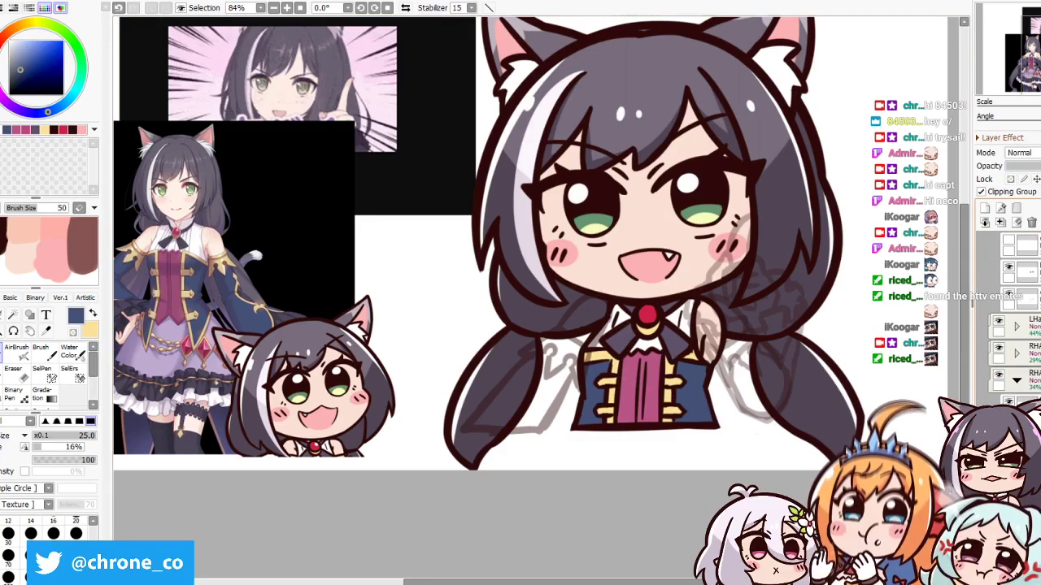
# Select the left arm area and color its shoulder pale peach and its sleeve navy blue with gold trim
pyautogui.press('w')
pyautogui.click(561, 370)
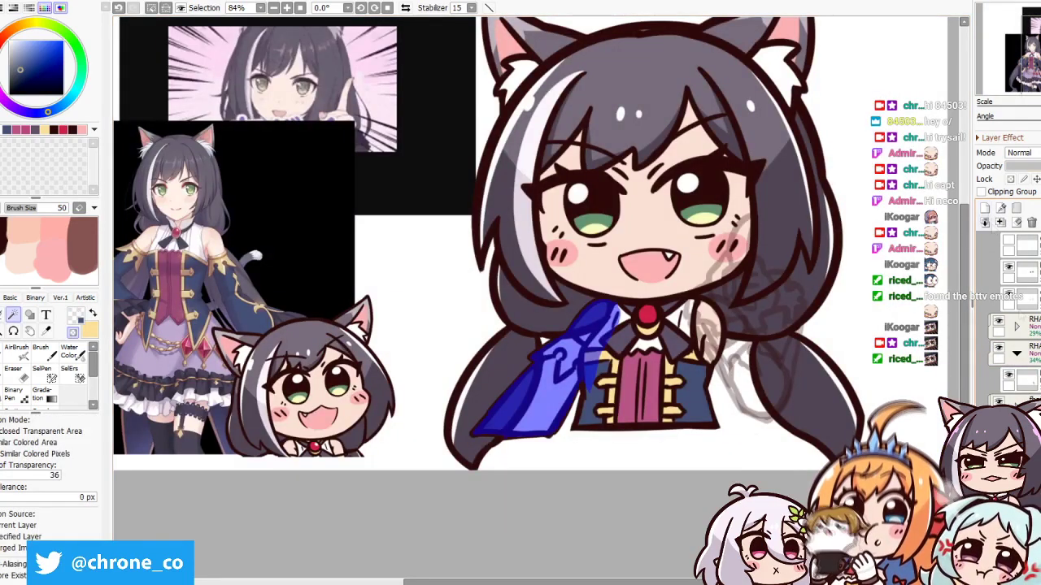
pyautogui.press('b')
pyautogui.keyDown('alt'); pyautogui.click(614, 364); pyautogui.keyUp('alt')
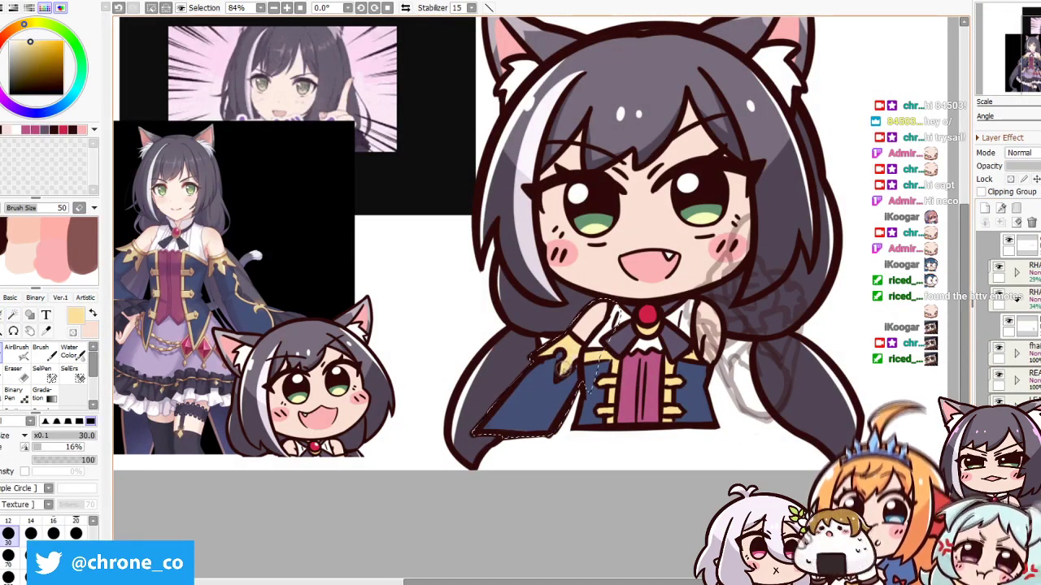
pyautogui.press('[')
pyautogui.press('[')
pyautogui.press('[')
pyautogui.moveTo(573, 391)
pyautogui.mouseDown()
pyautogui.moveTo(624, 393)
pyautogui.moveTo(533, 429)
pyautogui.mouseUp()
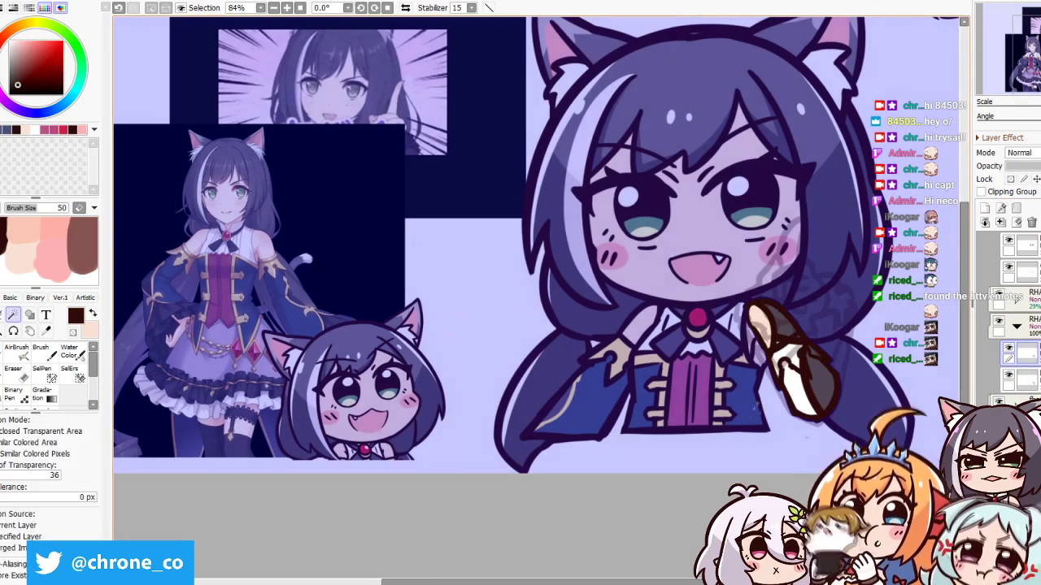
# Fill the lowered right arm with pale peach and color its sleeve navy blue with gold shoulder trim
pyautogui.click(1031, 222)
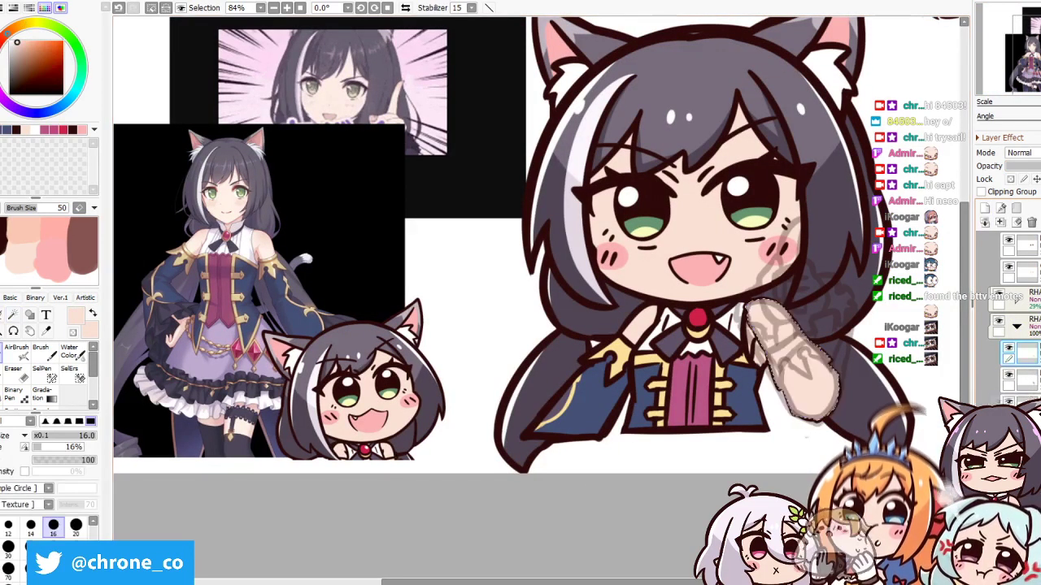
pyautogui.click(1020, 376)
pyautogui.moveTo(618, 244); pyautogui.dragTo(530, 244)
pyautogui.click(8, 569)
pyautogui.keyDown('alt'); pyautogui.click(735, 350); pyautogui.keyUp('alt')
pyautogui.moveTo(715, 358)
pyautogui.mouseDown()
pyautogui.moveTo(723, 407)
pyautogui.moveTo(732, 399)
pyautogui.mouseUp()
pyautogui.moveTo(701, 353); pyautogui.dragTo(720, 395)
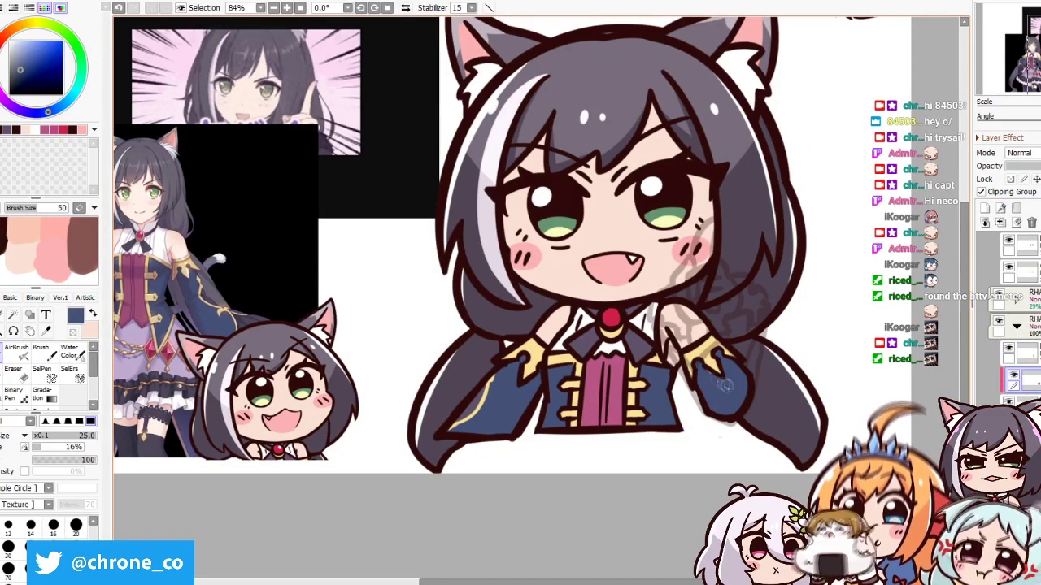
pyautogui.moveTo(730, 358); pyautogui.dragTo(746, 395)
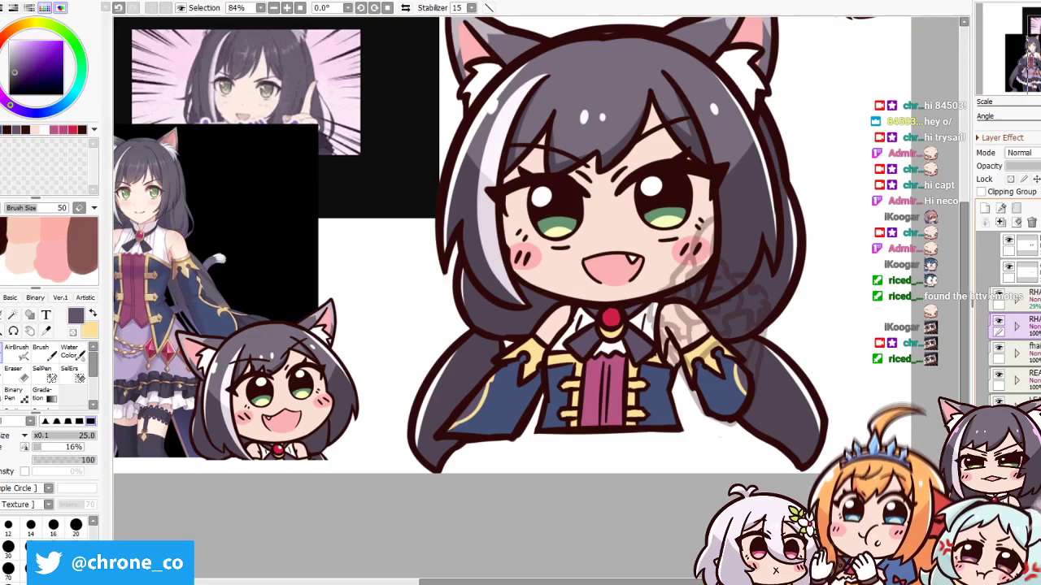
# Color the raised right arm with a pale peach hand, navy blue sleeve and dark greyish purple ruffled cuff
pyautogui.moveTo(699, 277)
pyautogui.mouseDown()
pyautogui.moveTo(748, 341)
pyautogui.moveTo(748, 407)
pyautogui.mouseUp()
pyautogui.click(1012, 189)
pyautogui.click(14, 73)
pyautogui.moveTo(674, 341)
pyautogui.mouseDown()
pyautogui.moveTo(748, 414)
pyautogui.moveTo(756, 349)
pyautogui.mouseUp()
pyautogui.click(30, 533)
pyautogui.moveTo(651, 284)
pyautogui.mouseDown()
pyautogui.moveTo(675, 350)
pyautogui.moveTo(732, 350)
pyautogui.mouseUp()
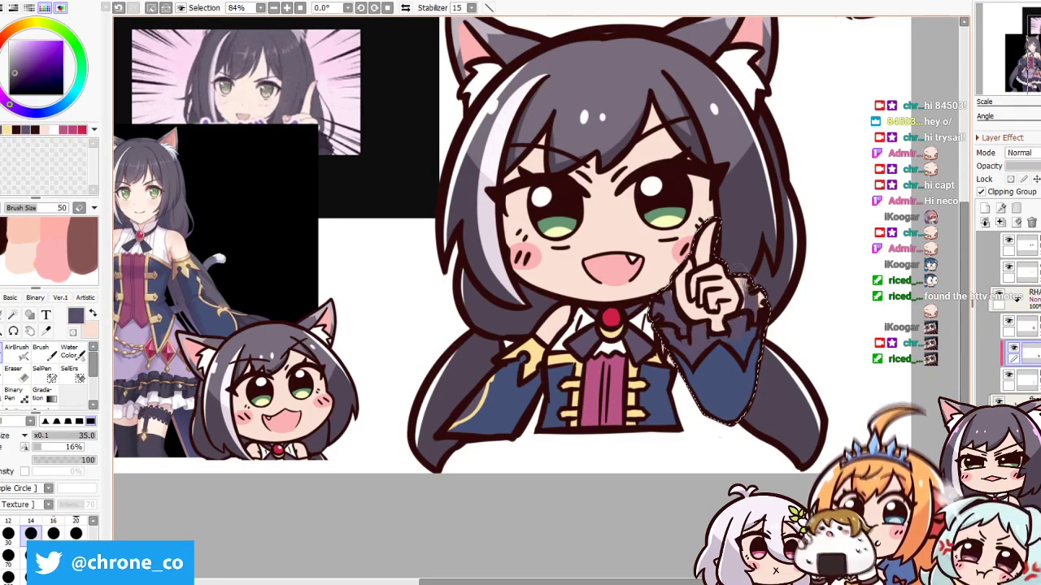
# Paint gold trim along the raised arm's sleeve with a size 16 brush and clear the selection
pyautogui.click(29, 41)
pyautogui.click(53, 532)
pyautogui.moveTo(715, 227); pyautogui.dragTo(764, 325)
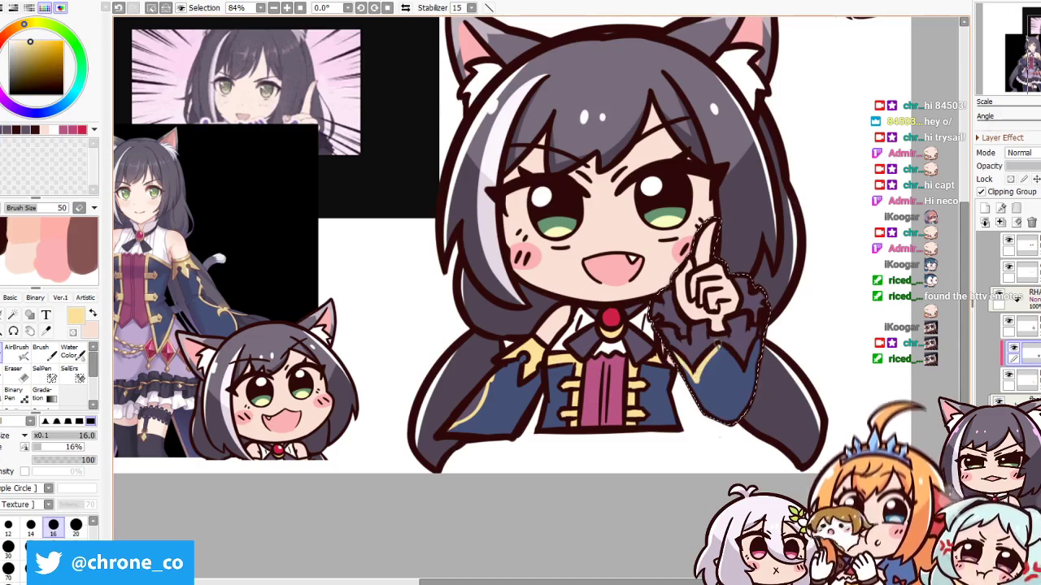
pyautogui.moveTo(675, 342); pyautogui.dragTo(756, 402)
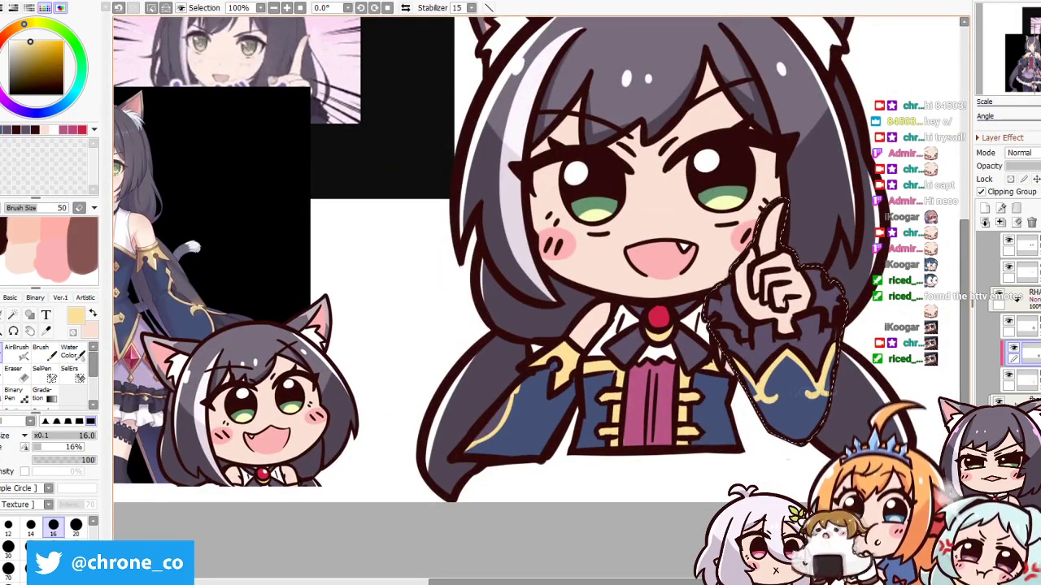
pyautogui.hotkey('ctrl', 'd')
# Review the whole colored emote with its different mouth variants
pyautogui.keyDown('alt'); pyautogui.click(768, 325); pyautogui.keyUp('alt')
pyautogui.press('-')
pyautogui.press('-')
pyautogui.press('-')
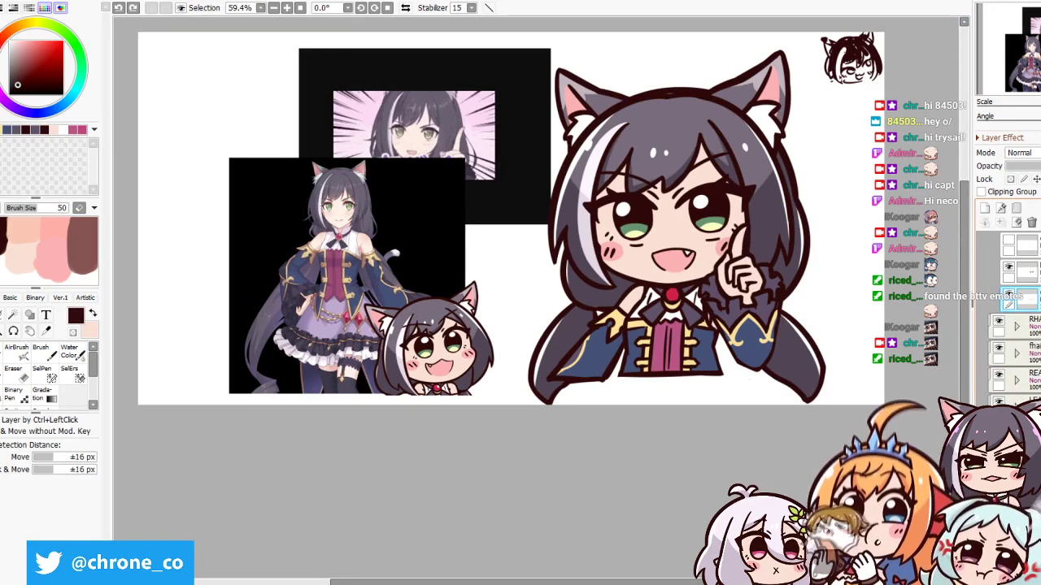
pyautogui.press('b')
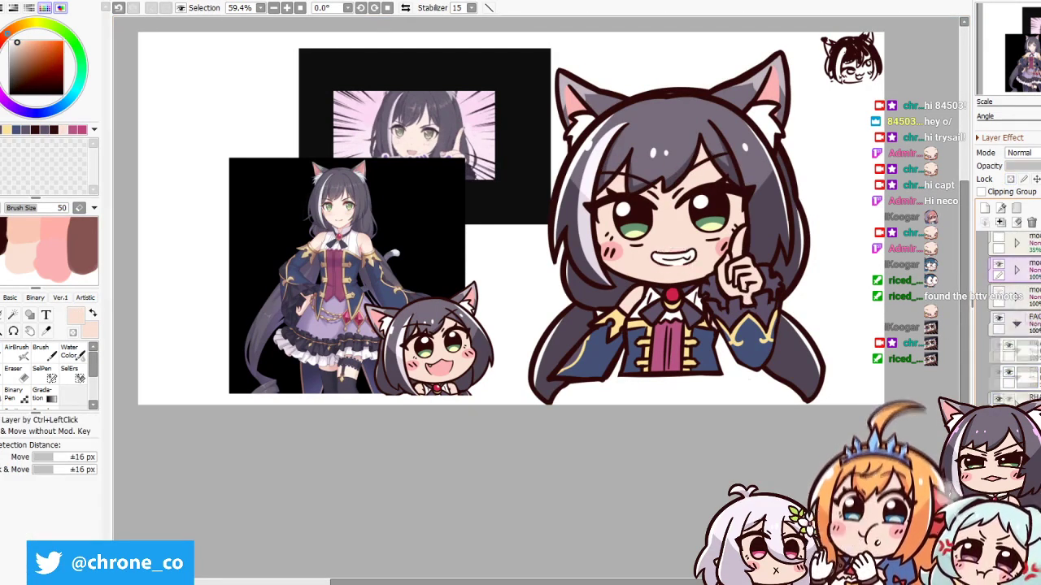
pyautogui.press('+')
pyautogui.press('+')
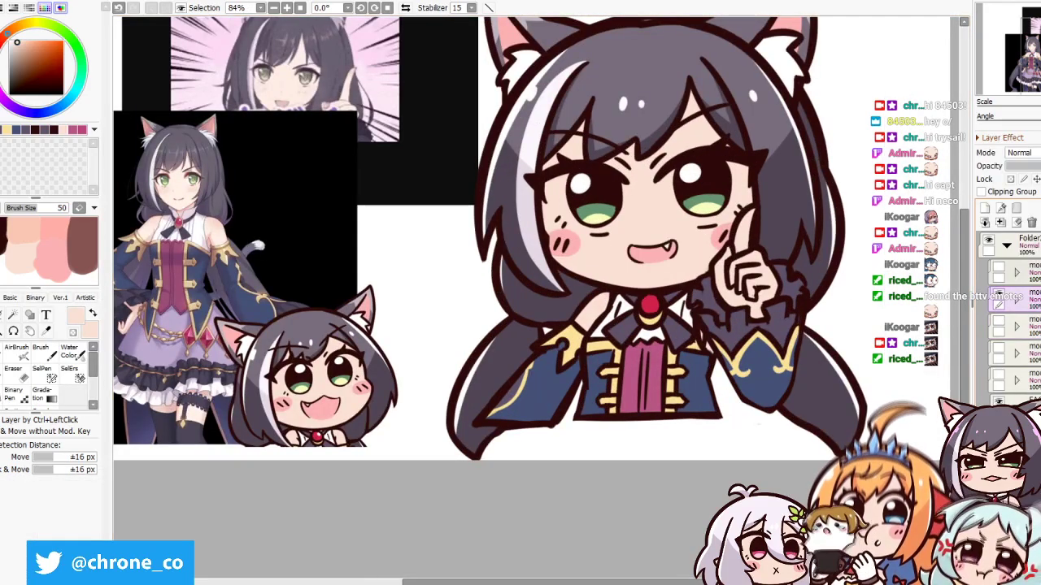
pyautogui.press('-')
pyautogui.press('+')
pyautogui.press('+')
# Hide the raised arm and draw closed eyelids in dark brown over the faded open eyes
pyautogui.press('b')
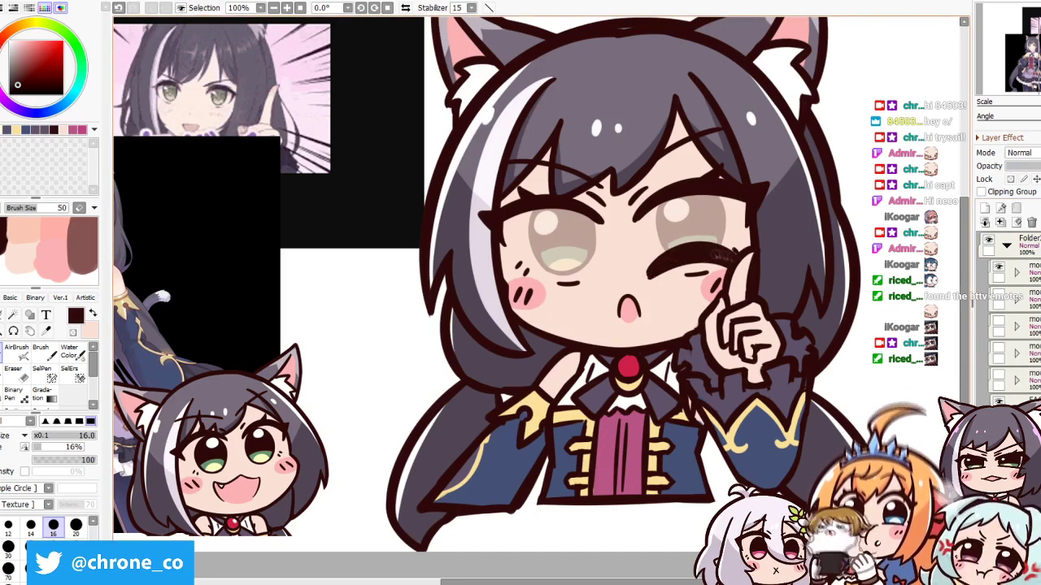
pyautogui.click(998, 271)
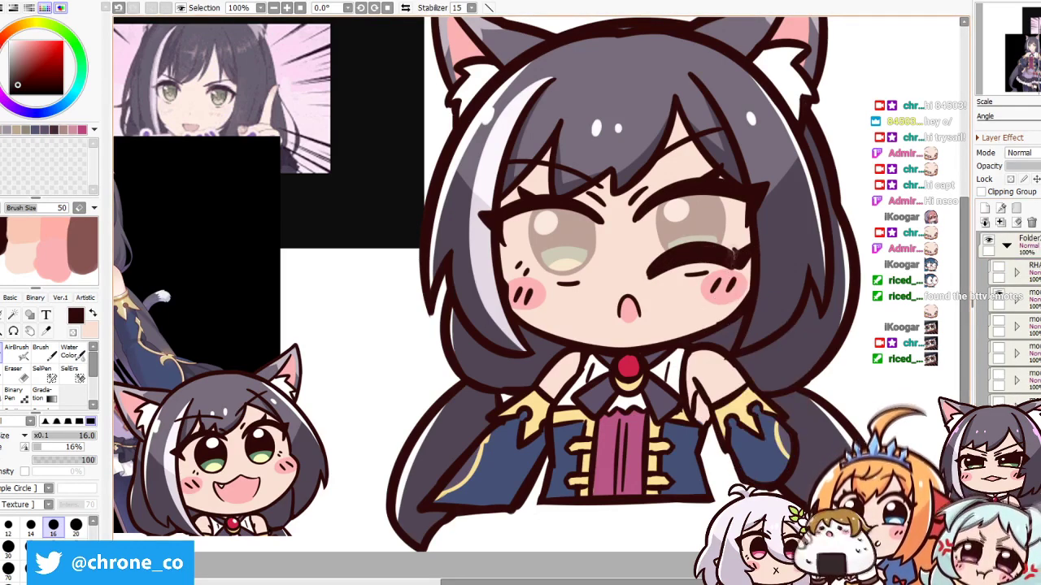
pyautogui.moveTo(519, 265); pyautogui.dragTo(602, 278)
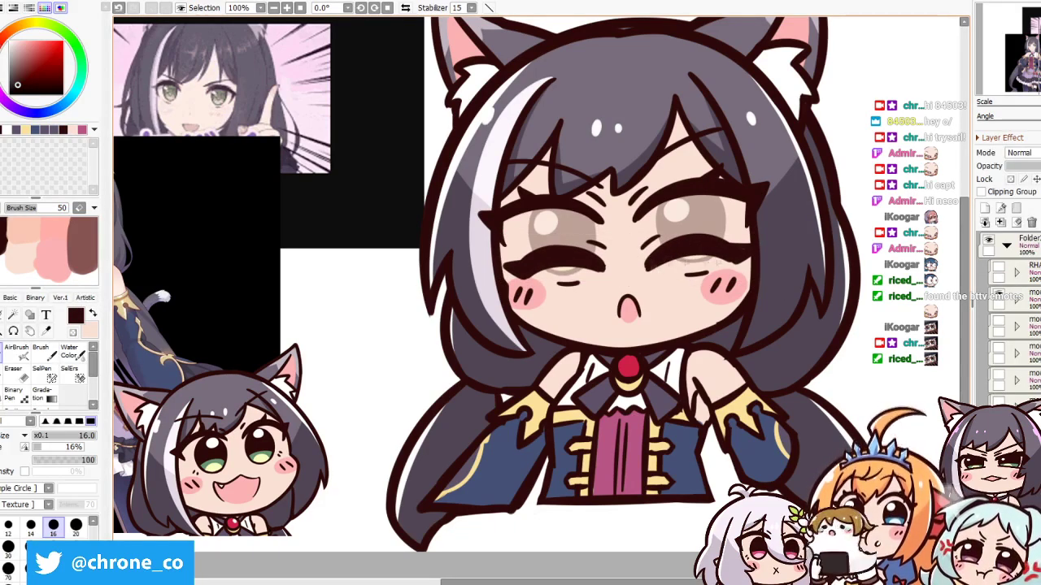
# Hide the closed eyes and show the open eyes, fanged smile and raised arm again
pyautogui.scroll(-1, 527, 247)
pyautogui.click(999, 352)
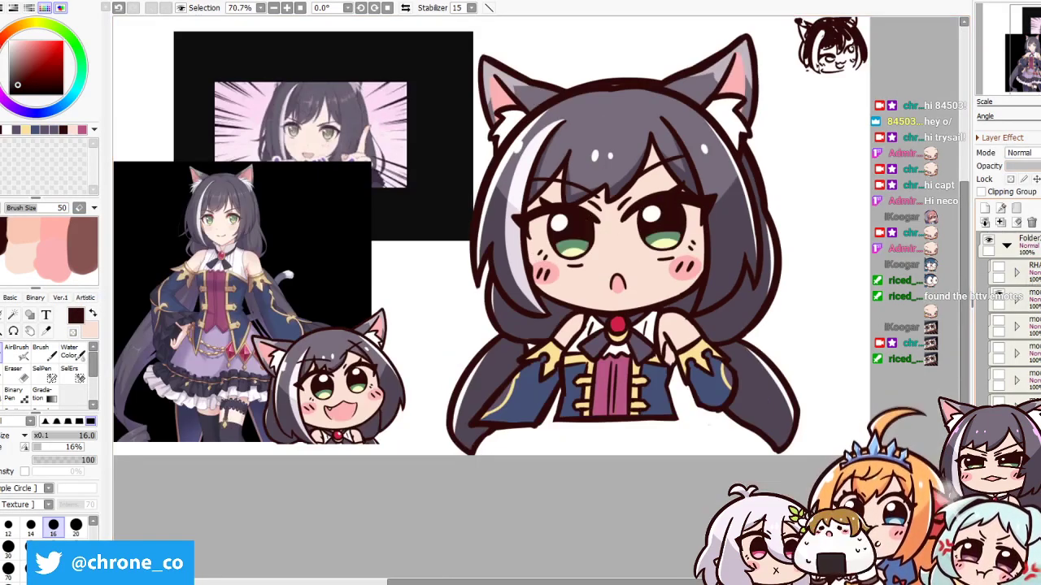
pyautogui.click(999, 379)
pyautogui.click(998, 270)
pyautogui.scroll(-1, 638, 138)
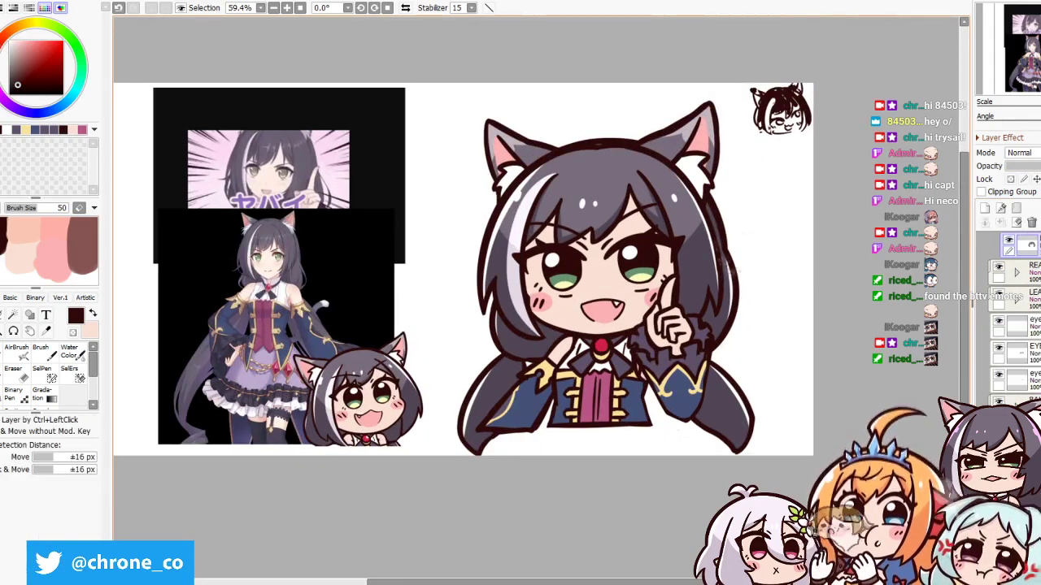
# Mirror the canvas view to check the proportions and reposition the right ear
pyautogui.scroll(1, 603, 147)
pyautogui.press('h')
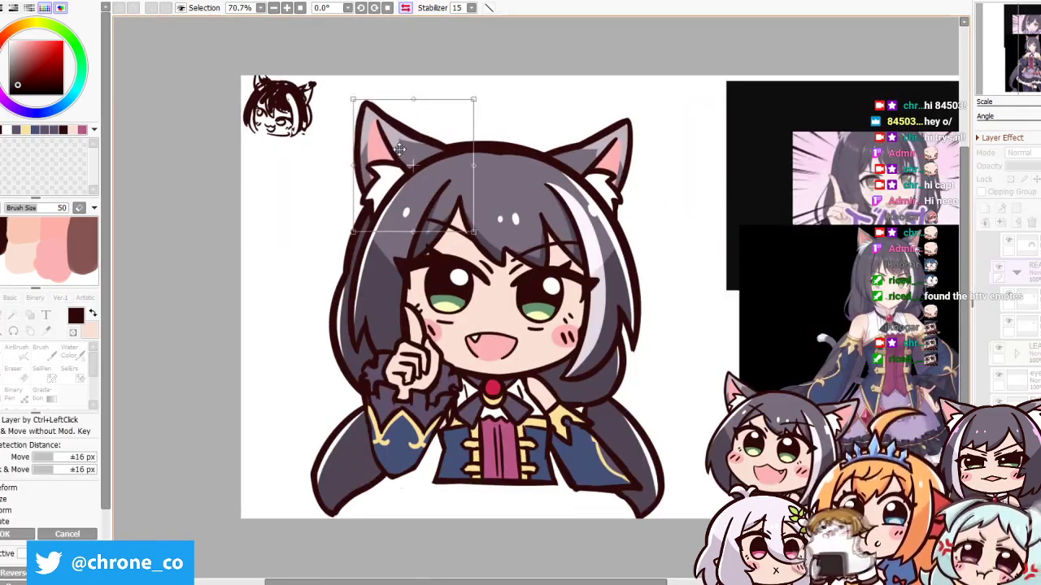
pyautogui.press('h')
pyautogui.scroll(-3, 780, 368)
pyautogui.press('h')
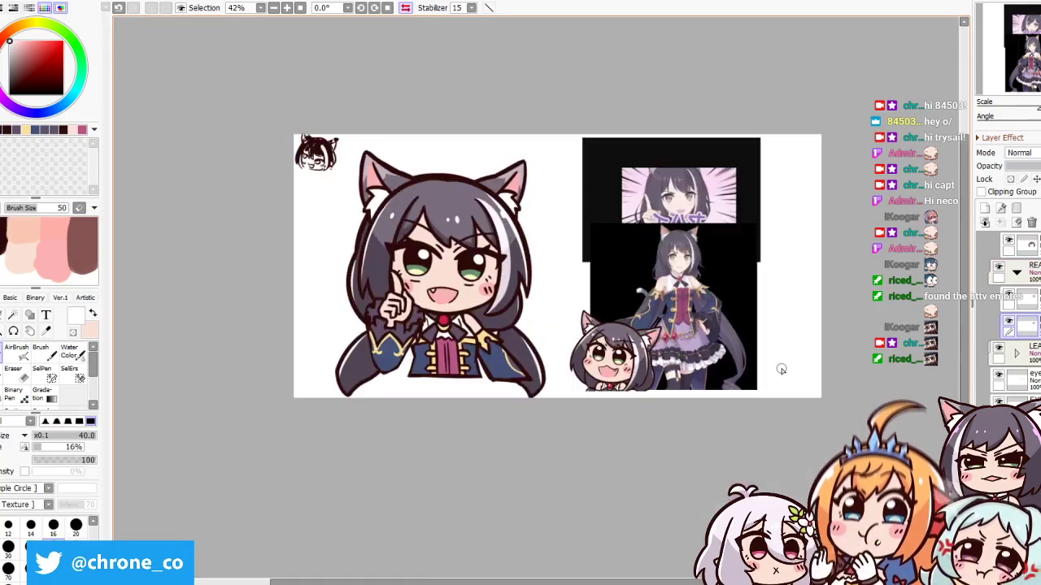
pyautogui.press('h')
pyautogui.scroll(2, 736, 294)
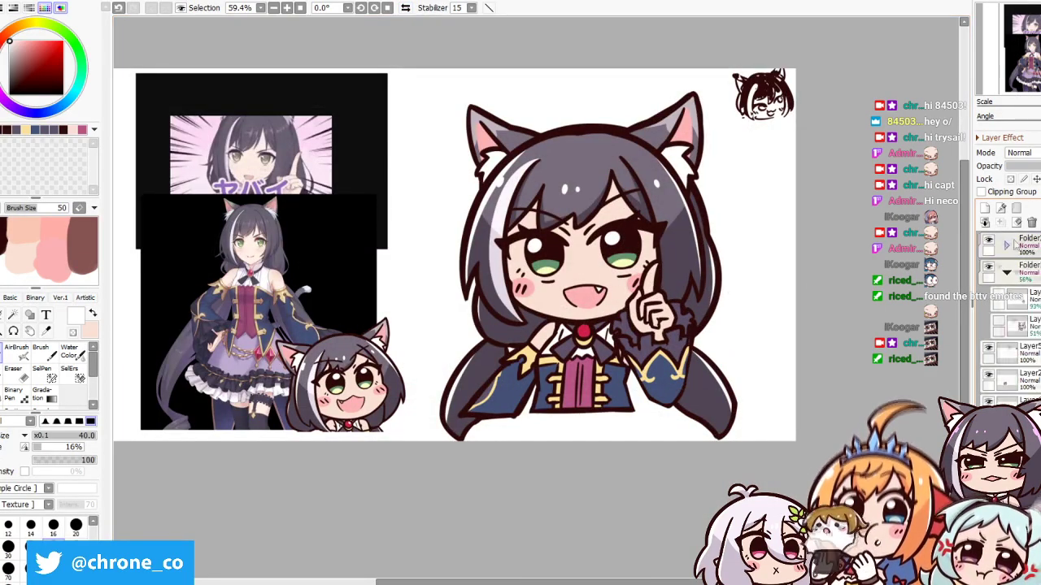
# Fade the character and hand-letter the word "YABAI" in thick purple strokes across the chest
pyautogui.scroll(2, 634, 183)
pyautogui.moveTo(449, 363); pyautogui.dragTo(496, 360)
pyautogui.moveTo(497, 403)
pyautogui.mouseDown()
pyautogui.moveTo(514, 356)
pyautogui.moveTo(536, 389)
pyautogui.mouseUp()
pyautogui.moveTo(551, 348); pyautogui.dragTo(550, 383)
pyautogui.hotkey('ctrl', 'z')
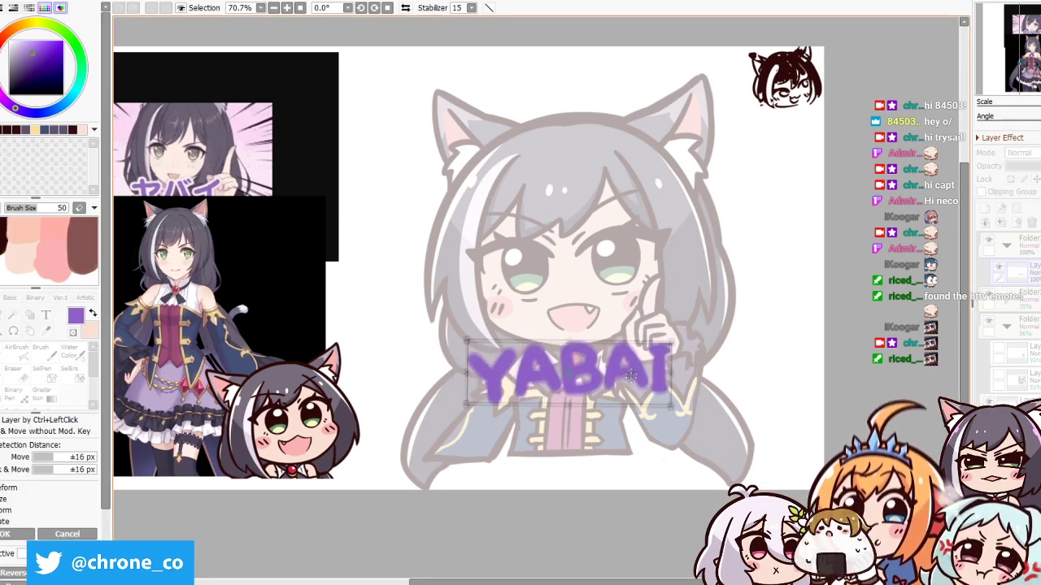
# Outline the "YABAI" letters in dark brown with a size 25 brush on a separate layer
pyautogui.scroll(1, 492, 372)
pyautogui.moveTo(455, 353); pyautogui.dragTo(486, 391)
pyautogui.hotkey('ctrl', 'z')
pyautogui.click(1016, 270)
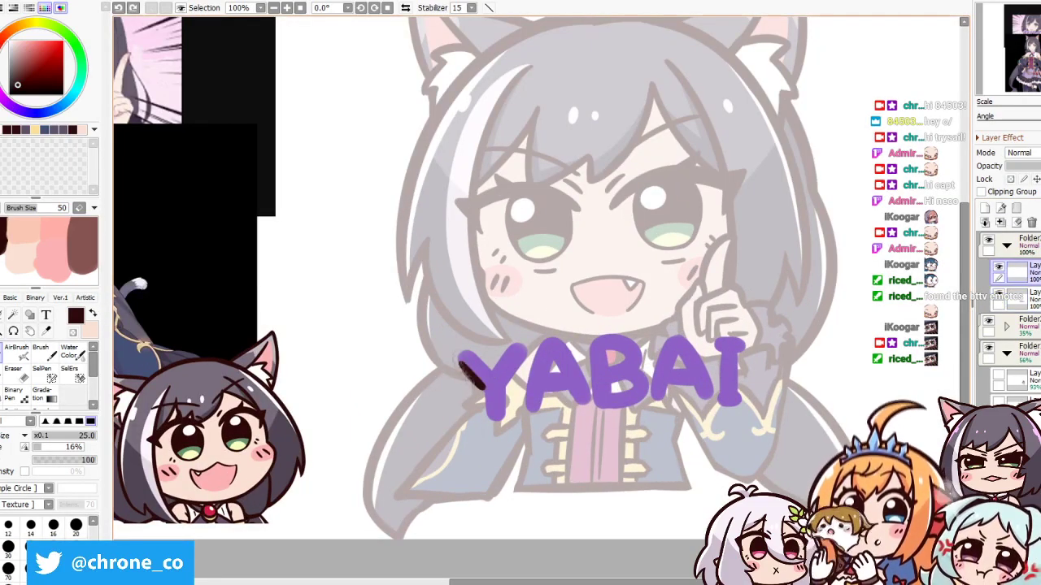
pyautogui.hotkey('ctrl', 'z')
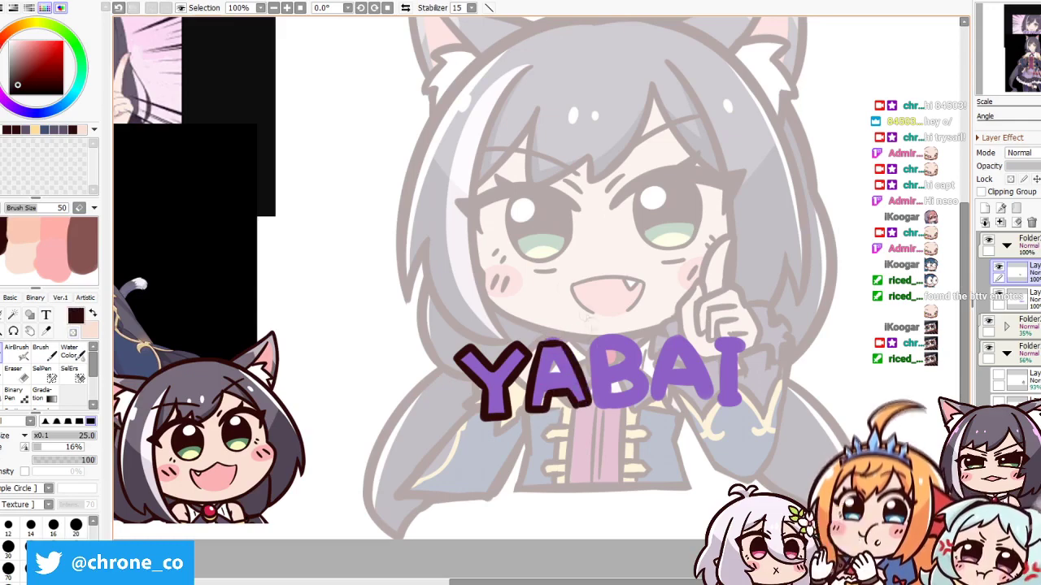
pyautogui.moveTo(549, 372)
pyautogui.mouseDown()
pyautogui.moveTo(593, 370)
pyautogui.moveTo(619, 344)
pyautogui.moveTo(636, 381)
pyautogui.mouseUp()
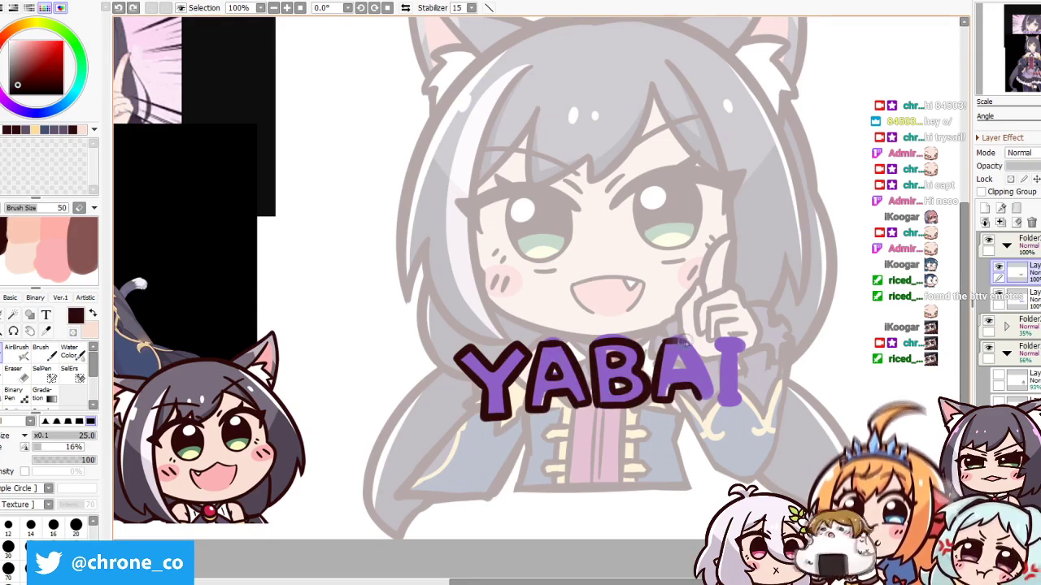
pyautogui.moveTo(718, 345)
pyautogui.mouseDown()
pyautogui.moveTo(652, 324)
pyautogui.moveTo(674, 376)
pyautogui.mouseUp()
pyautogui.moveTo(650, 324); pyautogui.dragTo(678, 318)
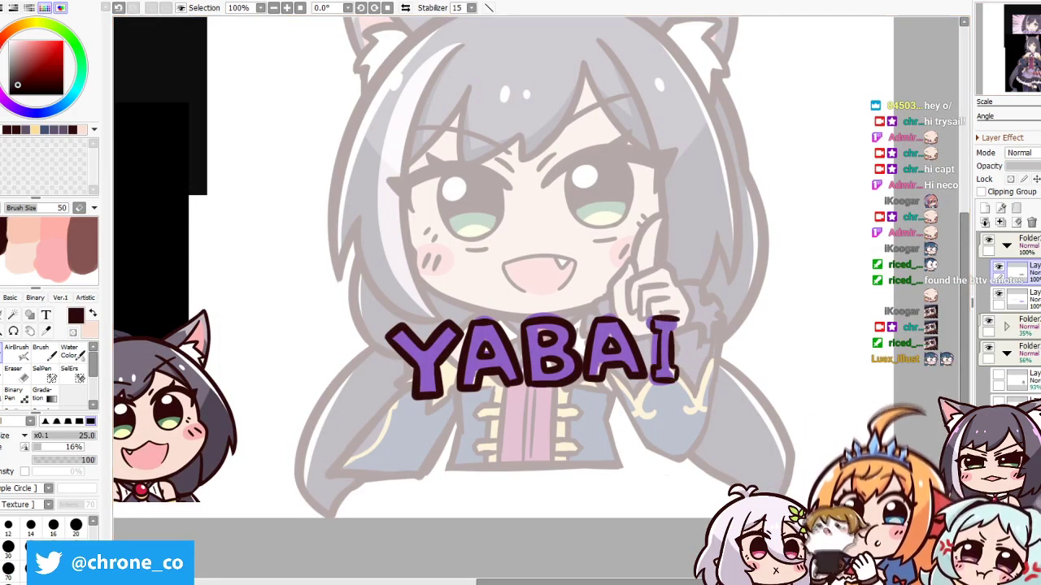
# Adjust the "YABAI" outline with a transform and tidy the purple fill to match it
pyautogui.press('-')
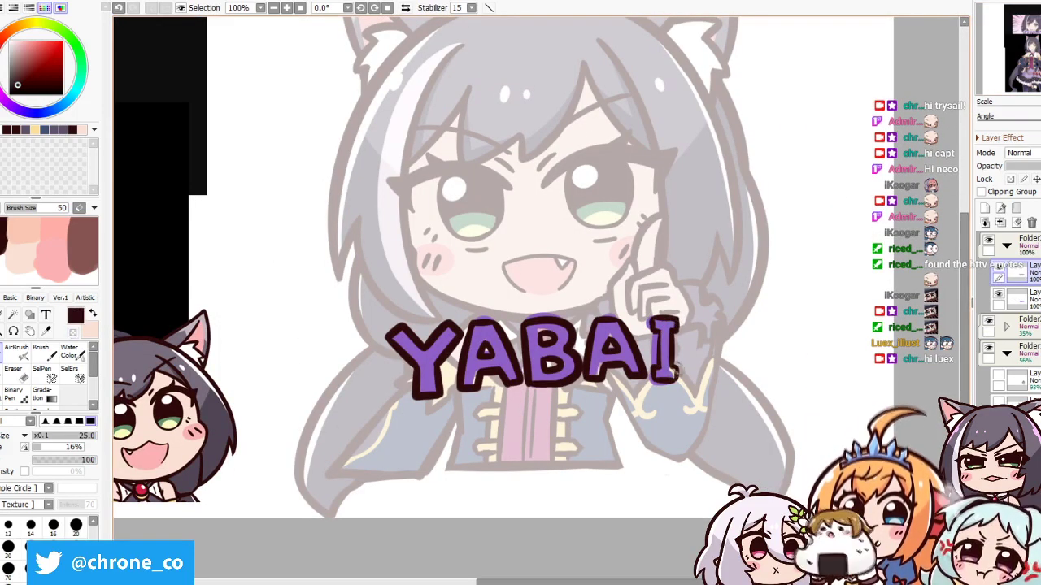
pyautogui.hotkey('ctrl', 't')
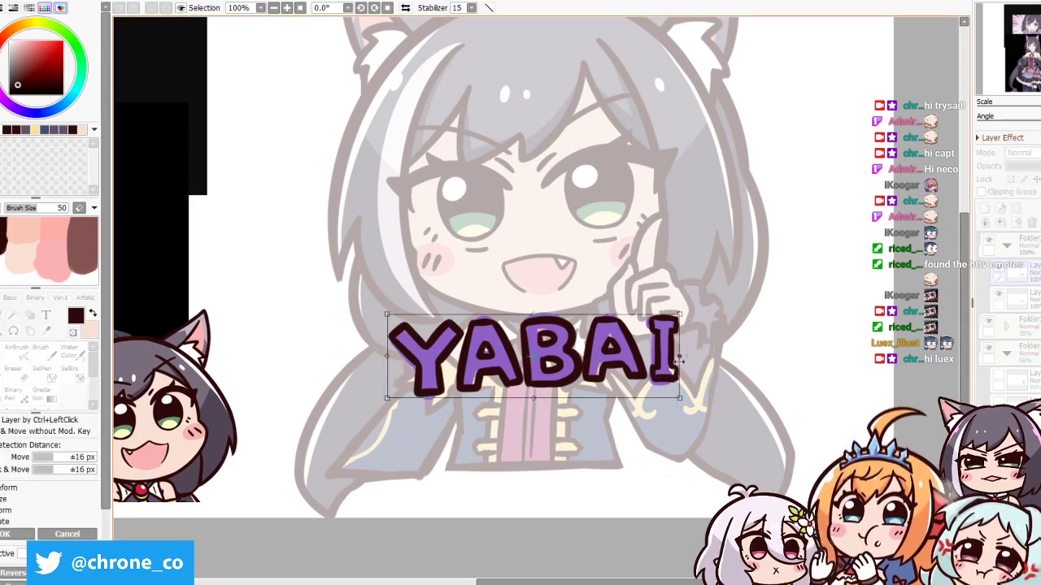
pyautogui.press('Return')
pyautogui.hotkey('ctrl', 'd')
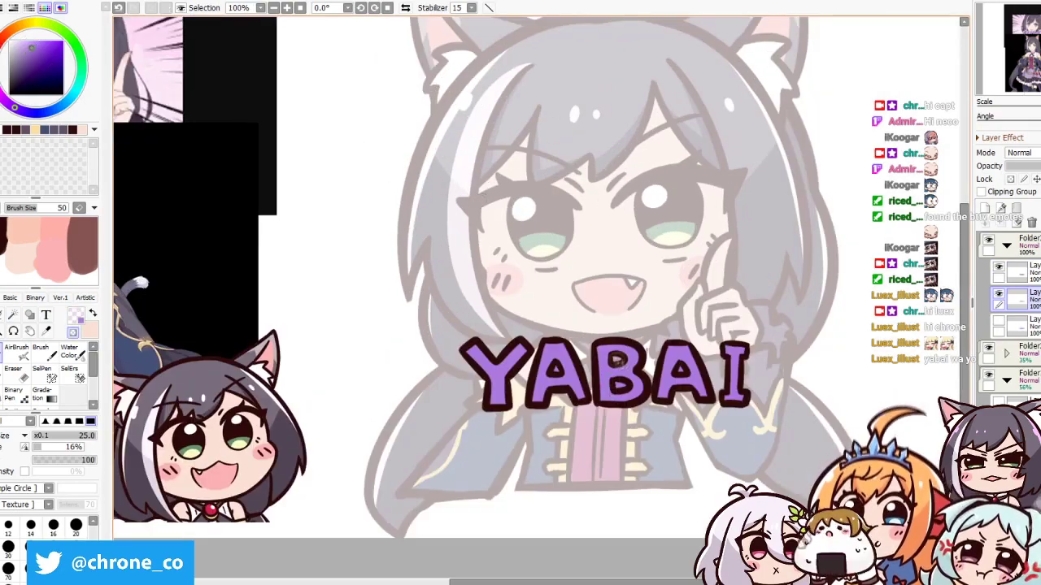
# Recolor the "YABAI" letter outlines dark purple and merge the YABAI folder into a single layer
pyautogui.press('-')
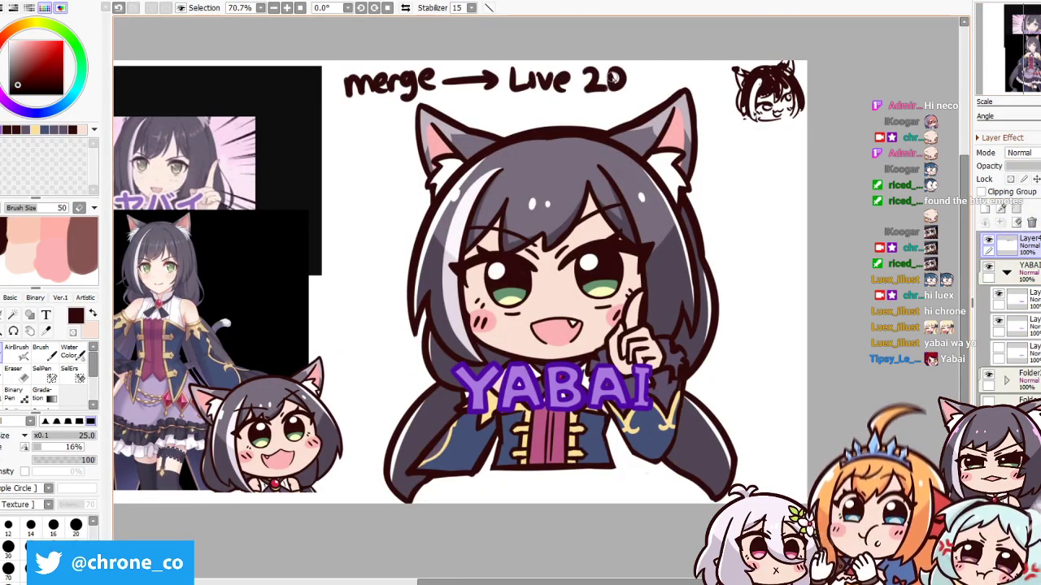
pyautogui.click(1016, 297)
pyautogui.scroll(3, 569, 431)
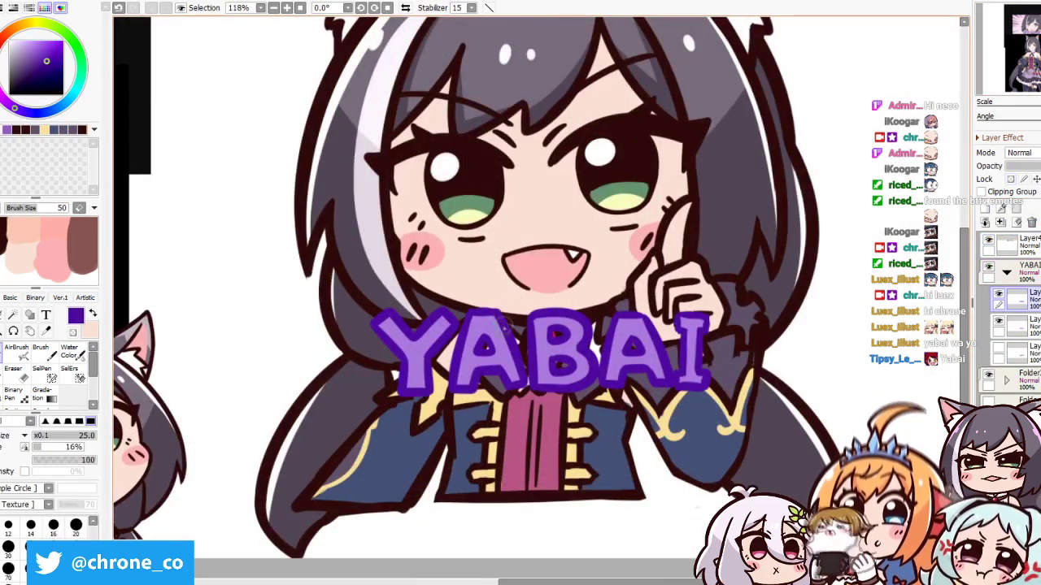
pyautogui.scroll(-3, 536, 285)
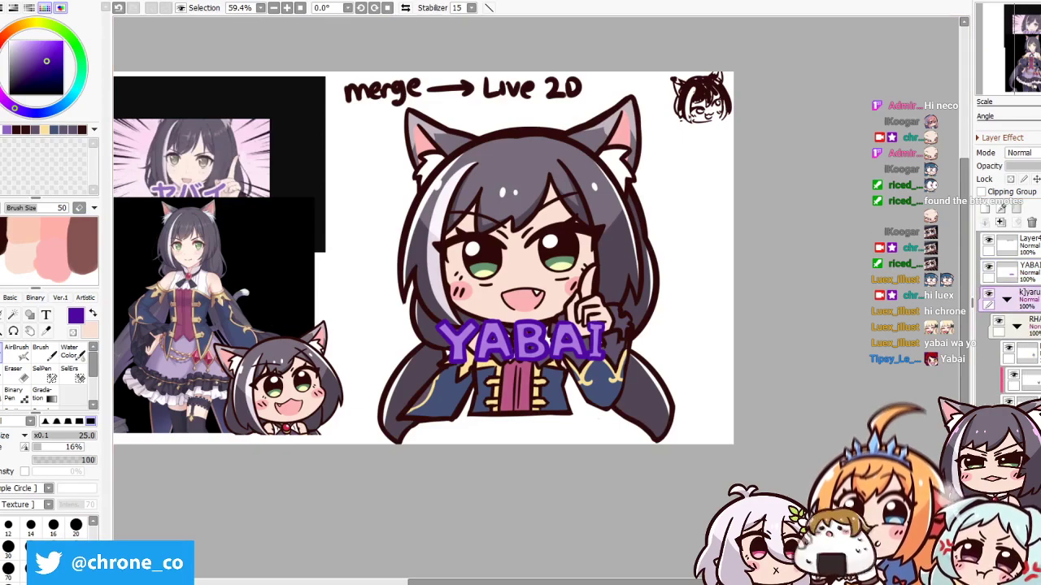
# Prepare the artwork for rigging by showing the mouth variants, flattening sub-folders and removing the reference, notes and white background
pyautogui.scroll(-3, 1012, 326)
pyautogui.click(998, 267)
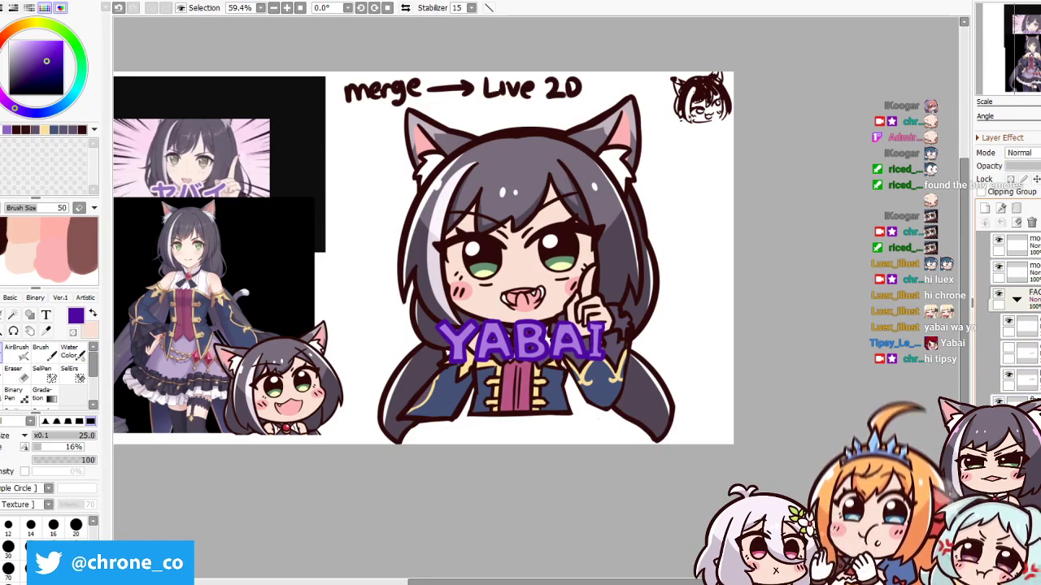
pyautogui.click(998, 241)
pyautogui.click(999, 266)
pyautogui.click(998, 294)
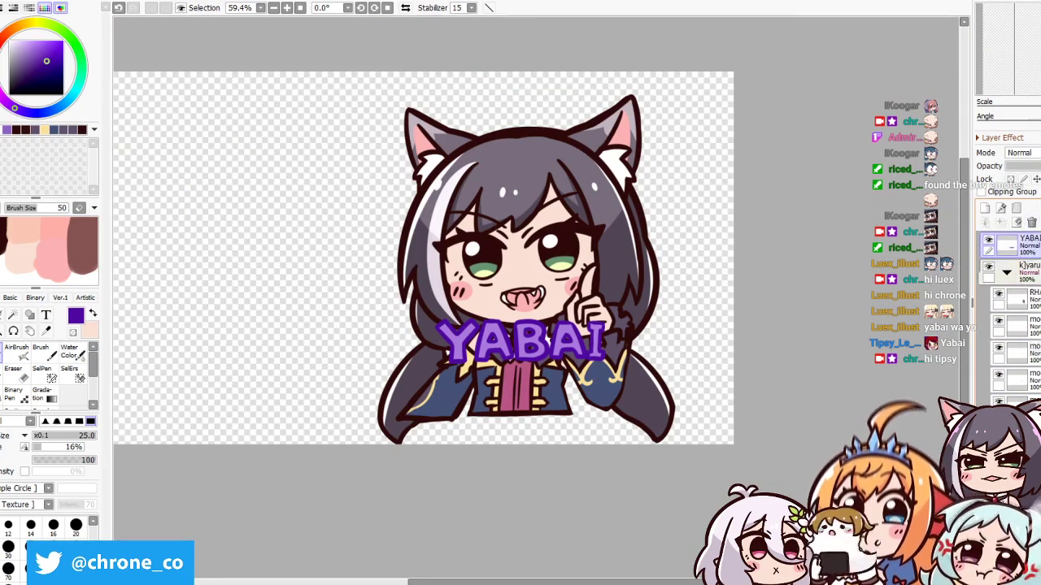
pyautogui.hotkey('ctrl', 'z')
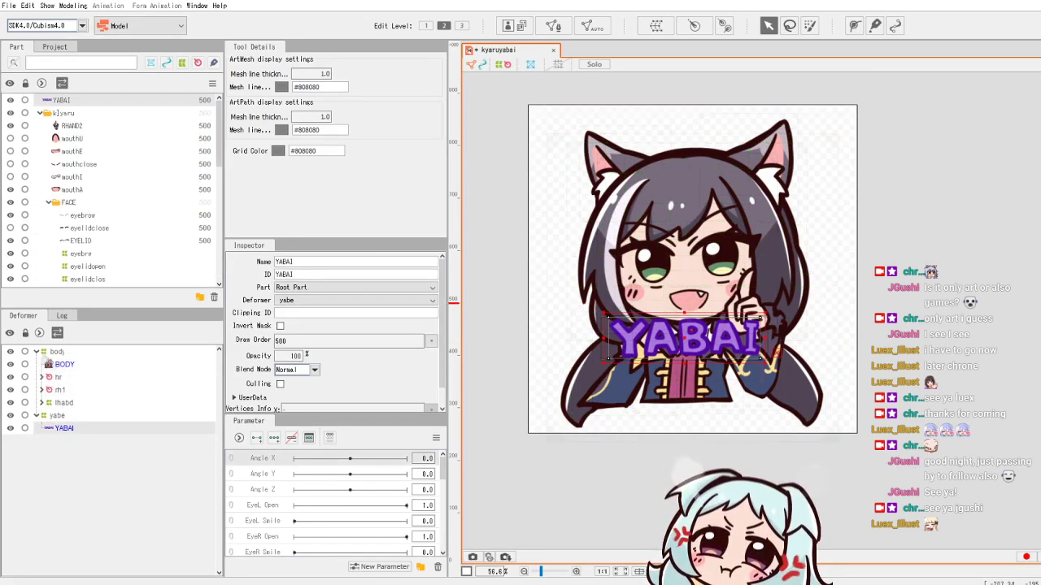
# Switch to Live2D Cubism and set up keys on the Angle X parameter
pyautogui.click(258, 439)
pyautogui.moveTo(350, 457); pyautogui.dragTo(272, 459)
# Rename the Angle Y parameter to hrot and key the hr head rotation on it, with an angle of -5.5 at -30.0
pyautogui.rightClick(264, 479)
pyautogui.click(69, 416)
pyautogui.press('Escape')
pyautogui.click(63, 389)
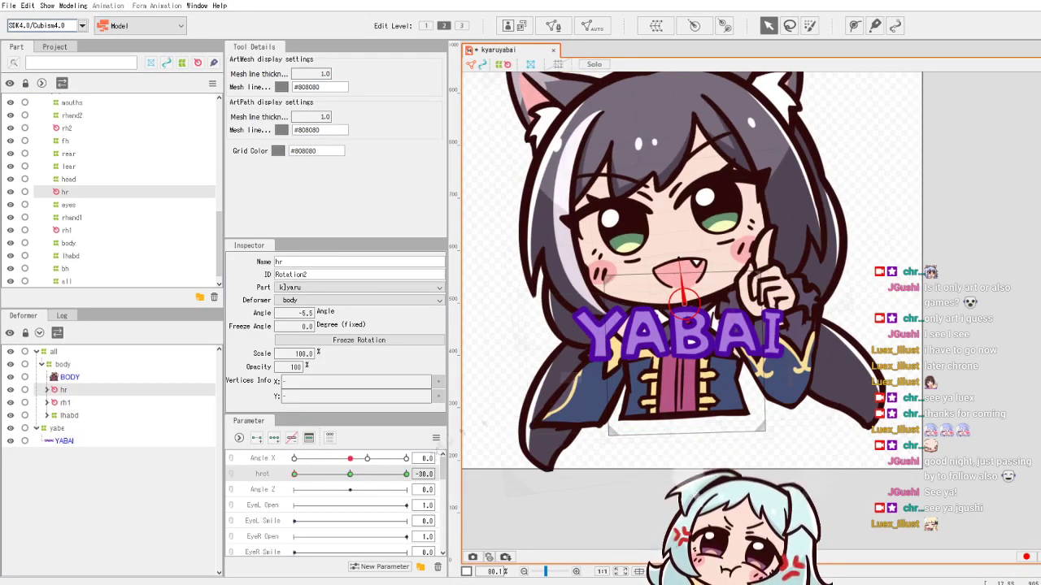
pyautogui.moveTo(349, 473)
pyautogui.mouseDown()
pyautogui.moveTo(333, 473)
pyautogui.moveTo(369, 473)
pyautogui.moveTo(349, 473)
pyautogui.mouseUp()
# Key the eyelidopen and eyelidclos warp deformers on EyeL Open, lowering the open eyelids at 0.2
pyautogui.click(370, 490)
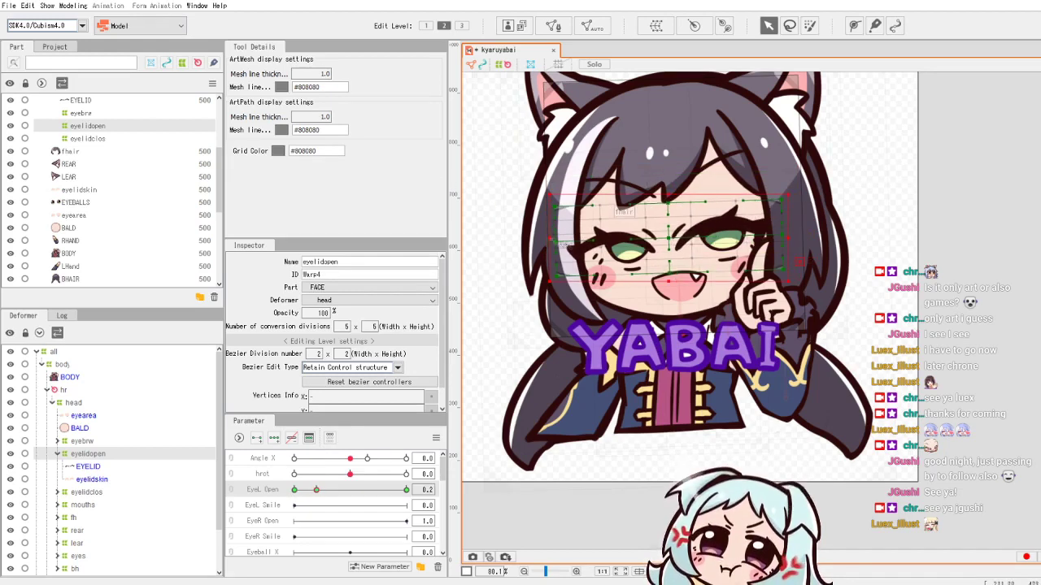
pyautogui.click(199, 492)
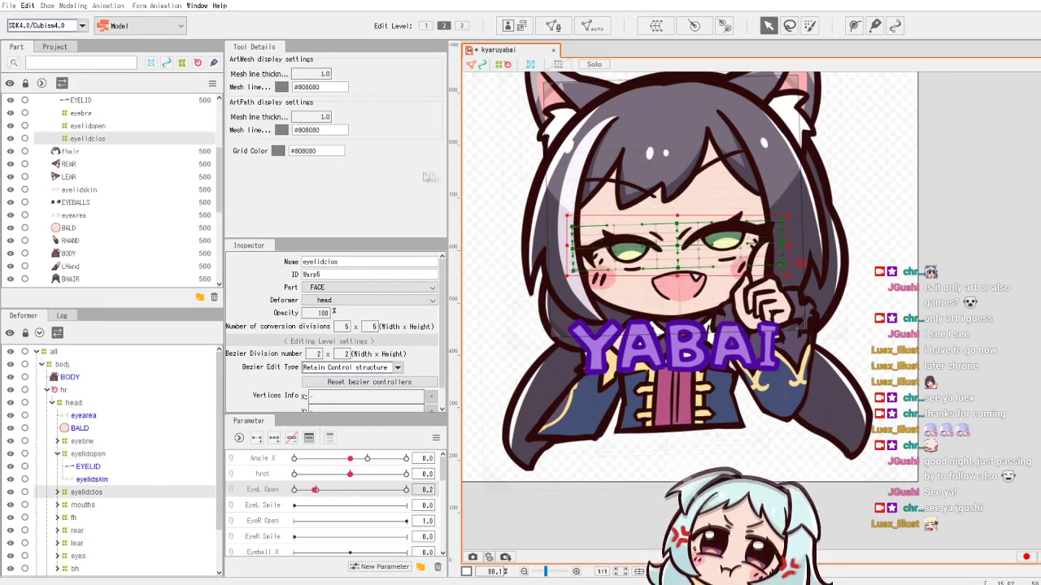
pyautogui.moveTo(387, 488); pyautogui.dragTo(406, 488)
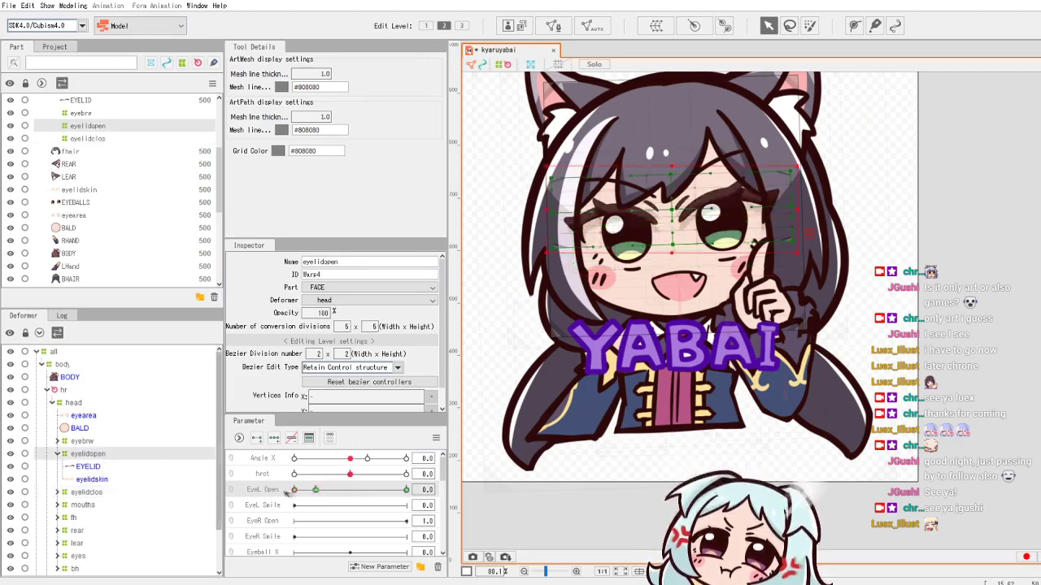
# Build the closed-eye pose at EyeL Open 0.0 by setting EYEBALLS opacity to 0, showing the closed lids and adjusting the eyebrow
pyautogui.click(295, 489)
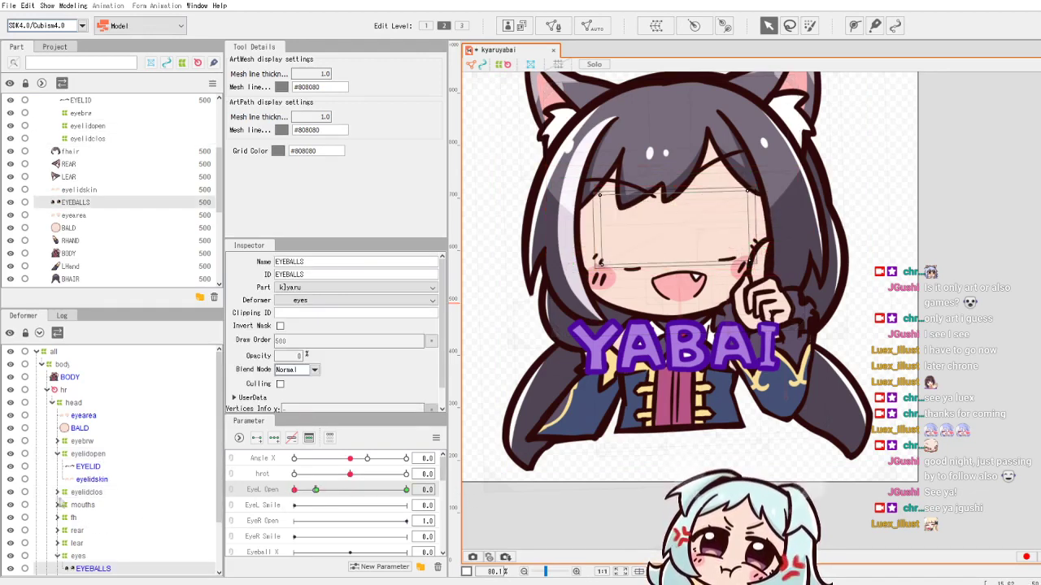
pyautogui.click(671, 235)
pyautogui.click(333, 505)
pyautogui.click(668, 182)
pyautogui.moveTo(668, 183); pyautogui.dragTo(658, 209)
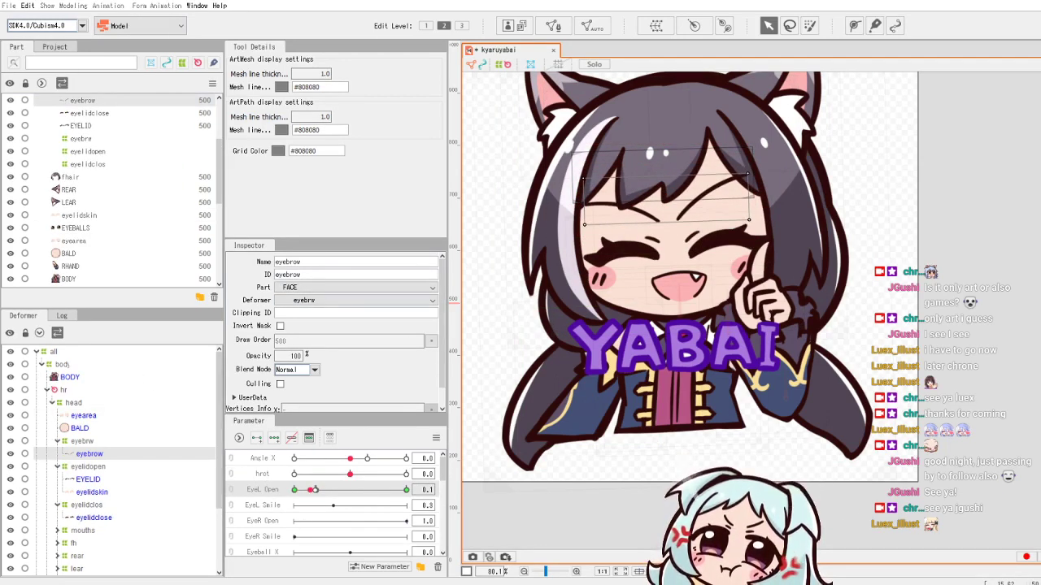
# Save the model and delete the unused parameters between EyeL Open and Mouth Form
pyautogui.scroll(-2, 690, 276)
pyautogui.scroll(-5, 273, 504)
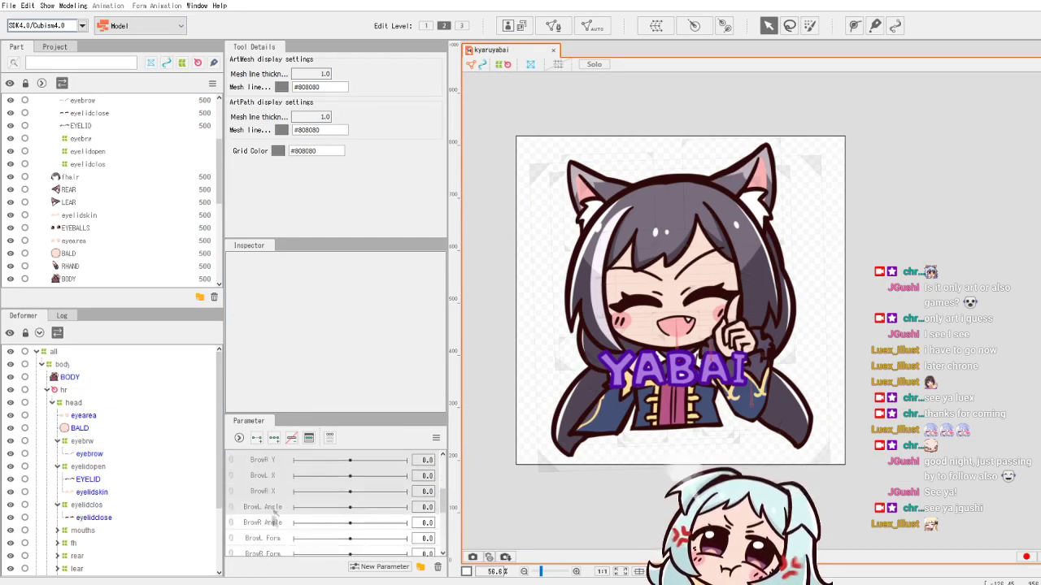
pyautogui.scroll(5, 274, 504)
pyautogui.scroll(2, 618, 309)
pyautogui.scroll(-1, 98, 487)
# Key the five mouth shapes on Mouth Form from -1.0 upward, using opacity 0 and 100 to show one mouth per key
pyautogui.click(57, 484)
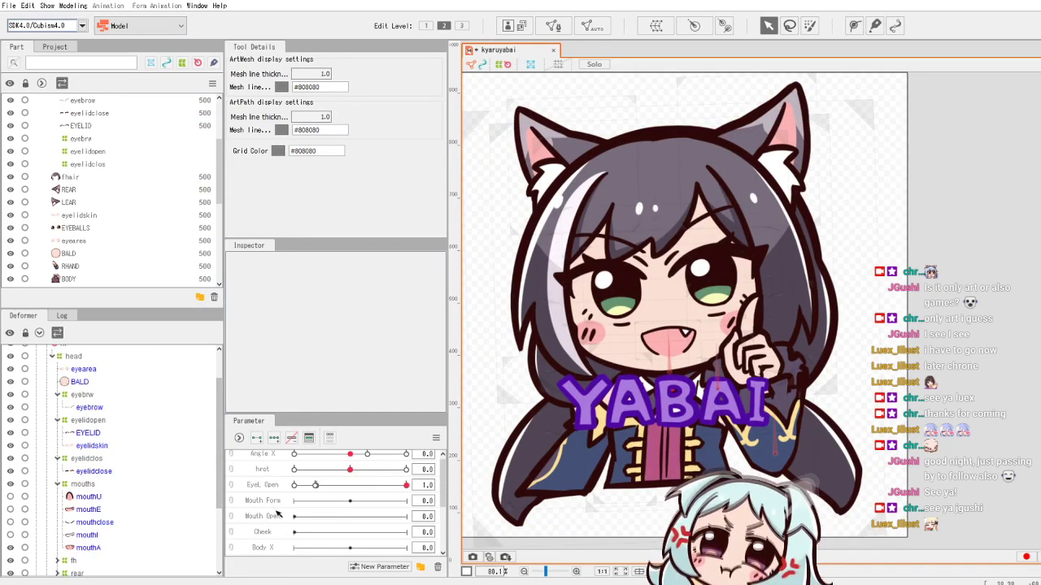
pyautogui.click(89, 496)
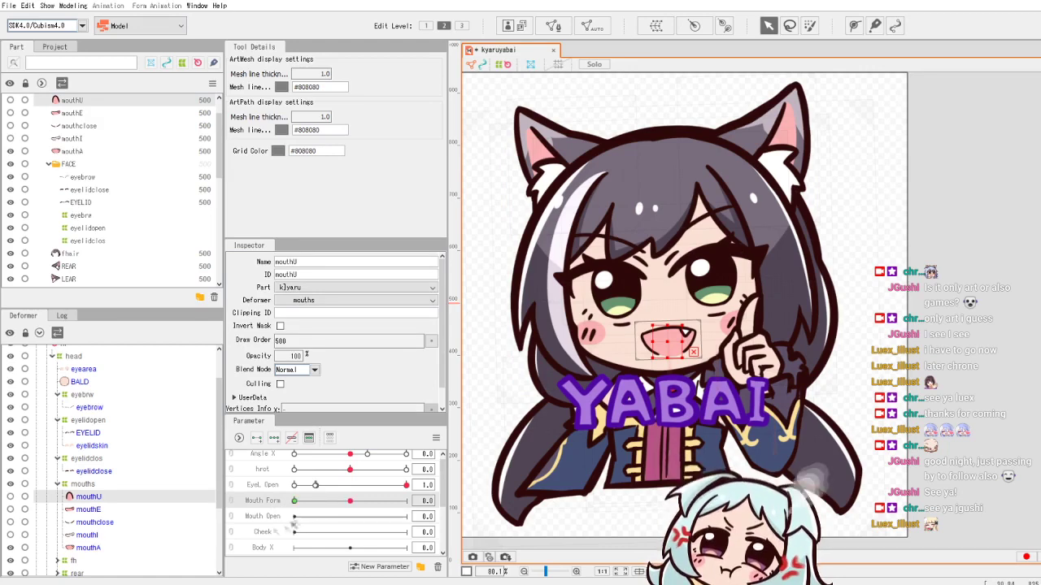
pyautogui.moveTo(295, 500); pyautogui.dragTo(296, 501)
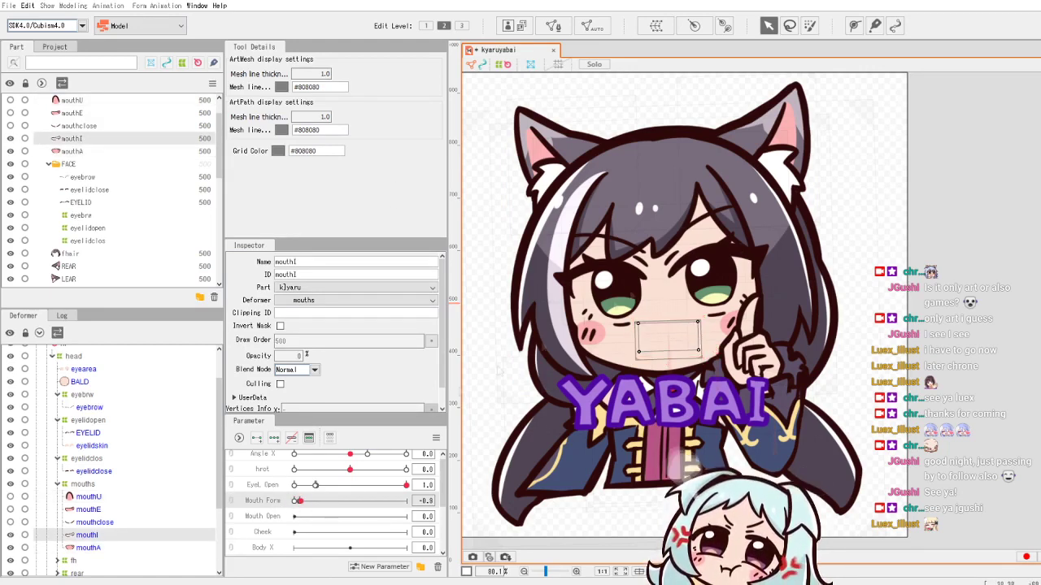
pyautogui.click(95, 522)
pyautogui.click(87, 509)
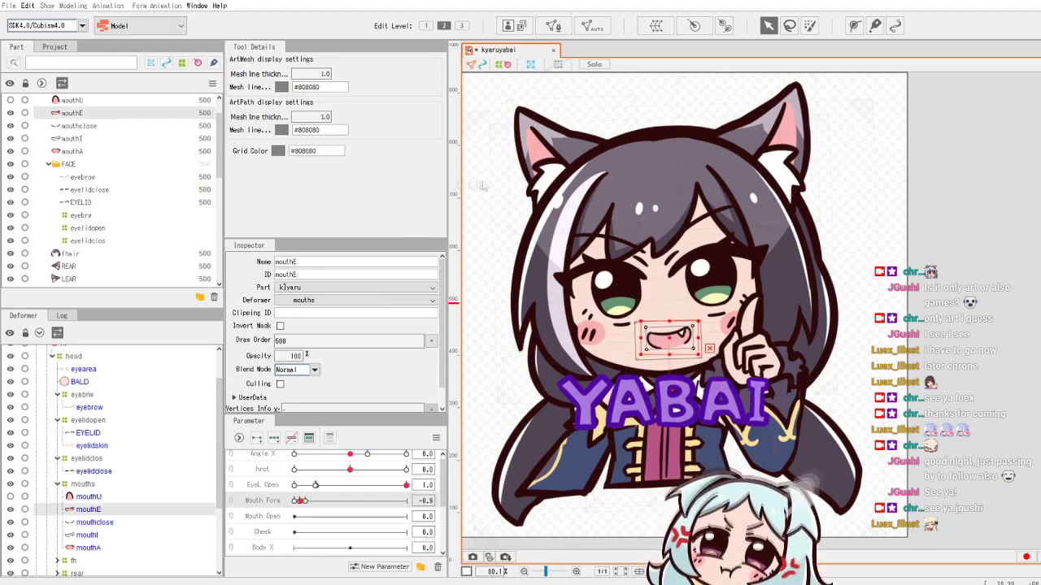
pyautogui.click(88, 496)
pyautogui.moveTo(298, 501); pyautogui.dragTo(294, 501)
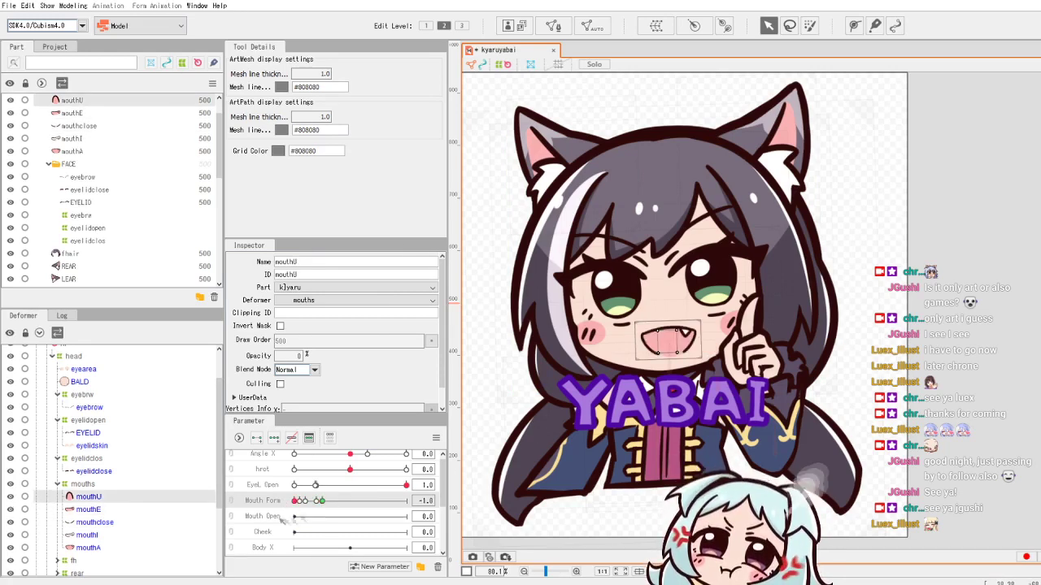
pyautogui.rightClick(273, 501)
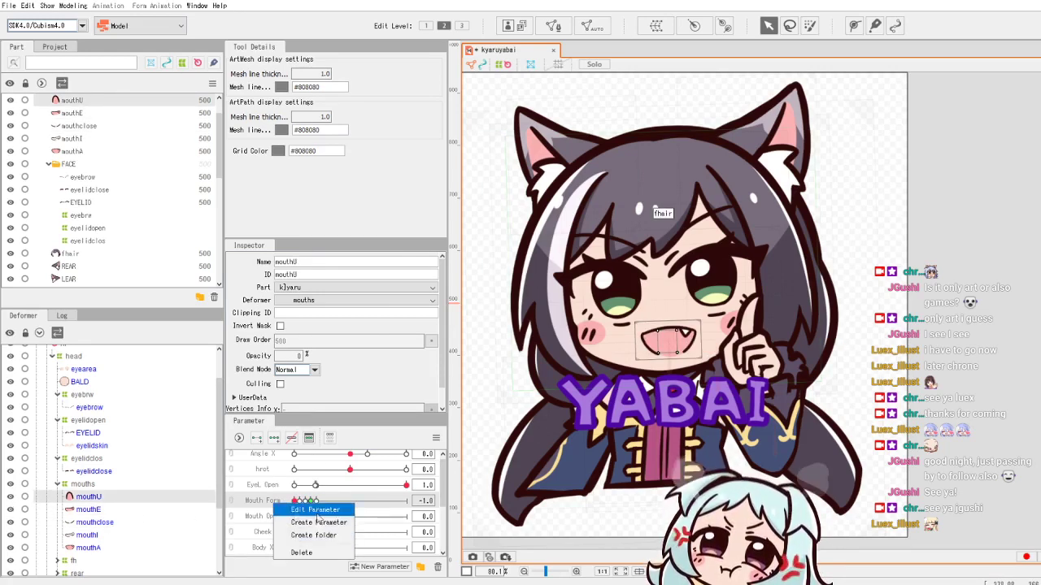
pyautogui.press('Escape')
# Key mouthA and mouthI on Mouth Open at 0.0 and 1.0
pyautogui.scroll(2, 545, 452)
pyautogui.scroll(2, 544, 452)
pyautogui.click(180, 547)
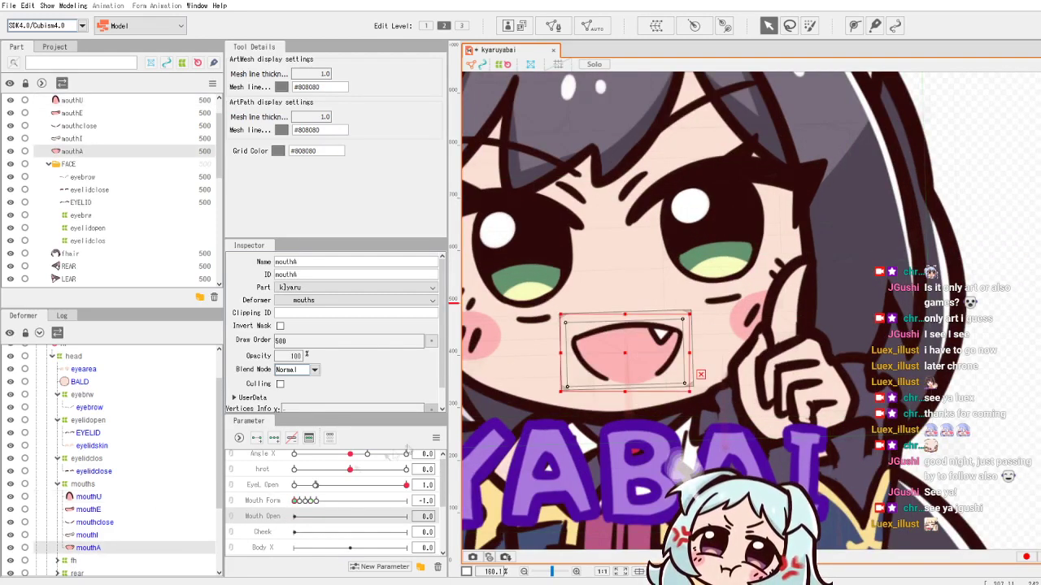
pyautogui.moveTo(295, 516); pyautogui.dragTo(392, 516)
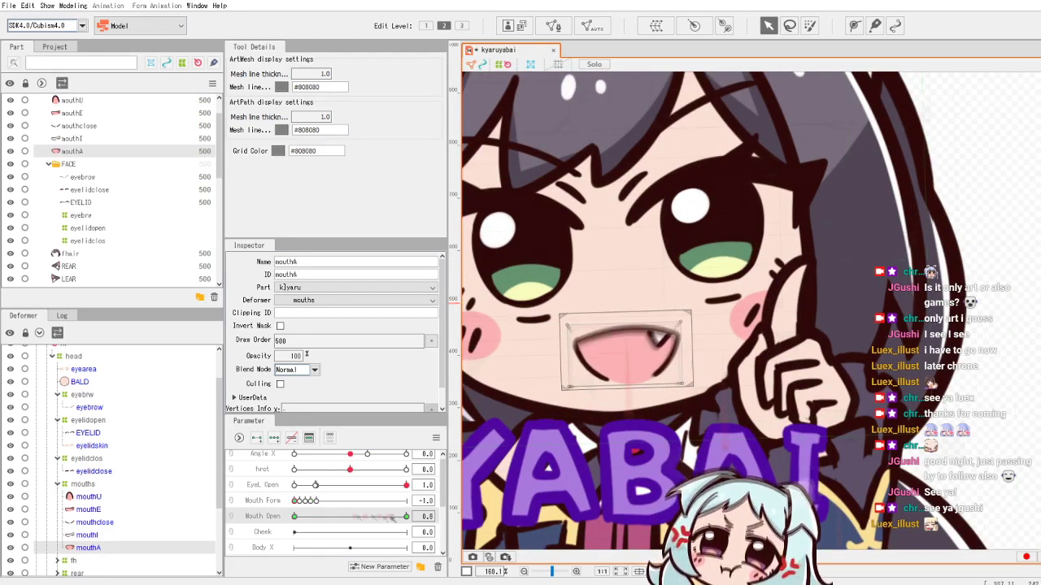
pyautogui.click(87, 535)
pyautogui.click(273, 517)
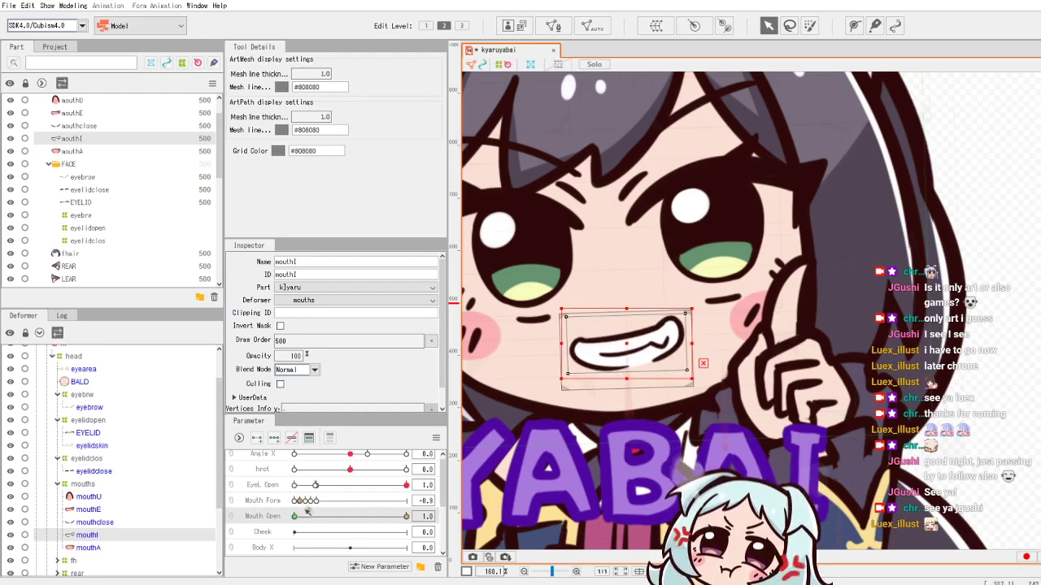
# Key mouthclose, mouthE and mouthU on Mouth Open at 0.0 and 1.0
pyautogui.click(96, 522)
pyautogui.moveTo(294, 516); pyautogui.dragTo(401, 516)
pyautogui.click(88, 509)
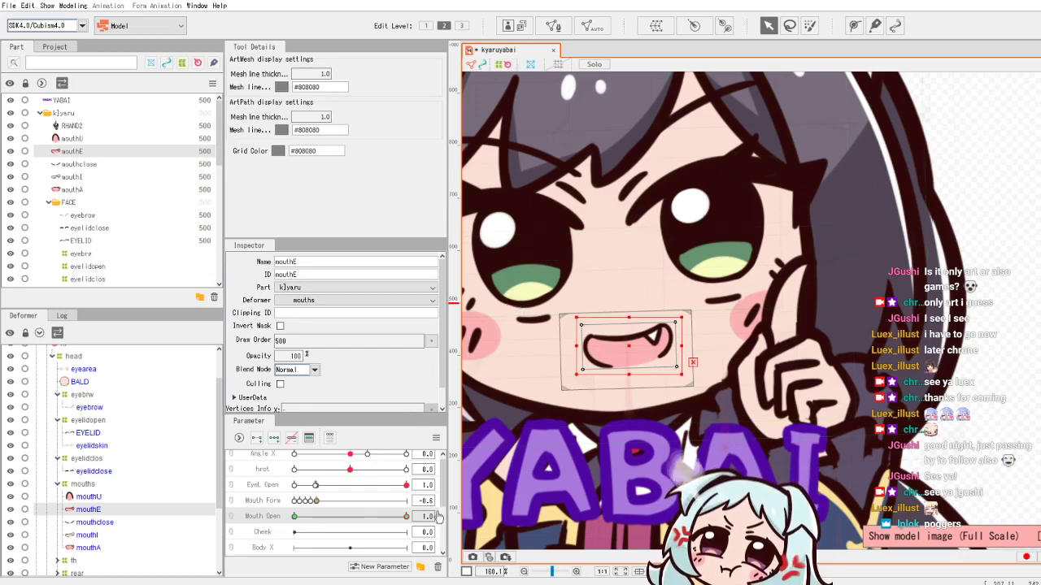
pyautogui.click(88, 497)
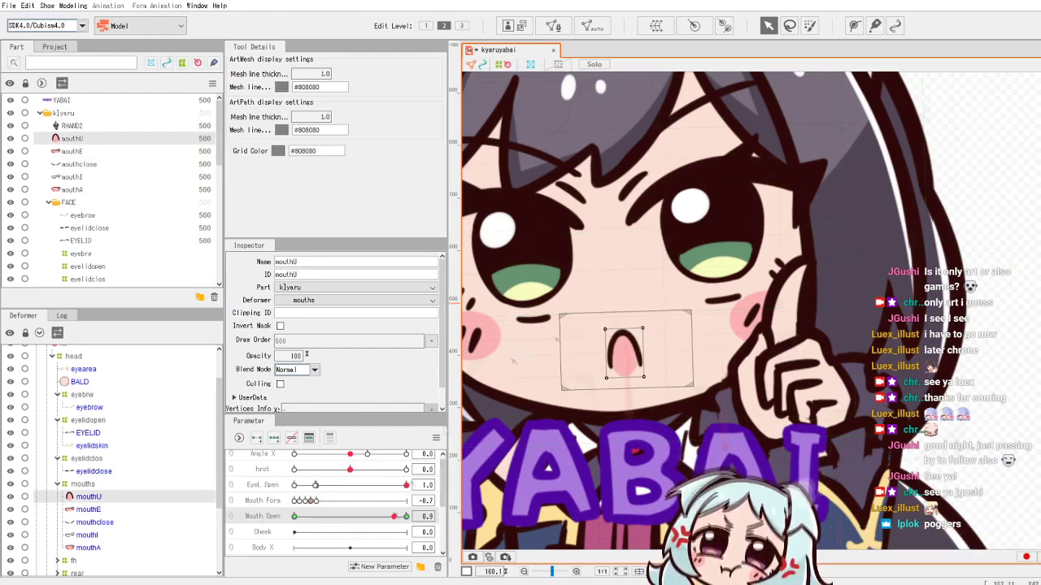
# Save the model with mouthA at Mouth Open 1.0 and rename the Cheek parameter to ears
pyautogui.scroll(-6, 579, 328)
pyautogui.click(88, 548)
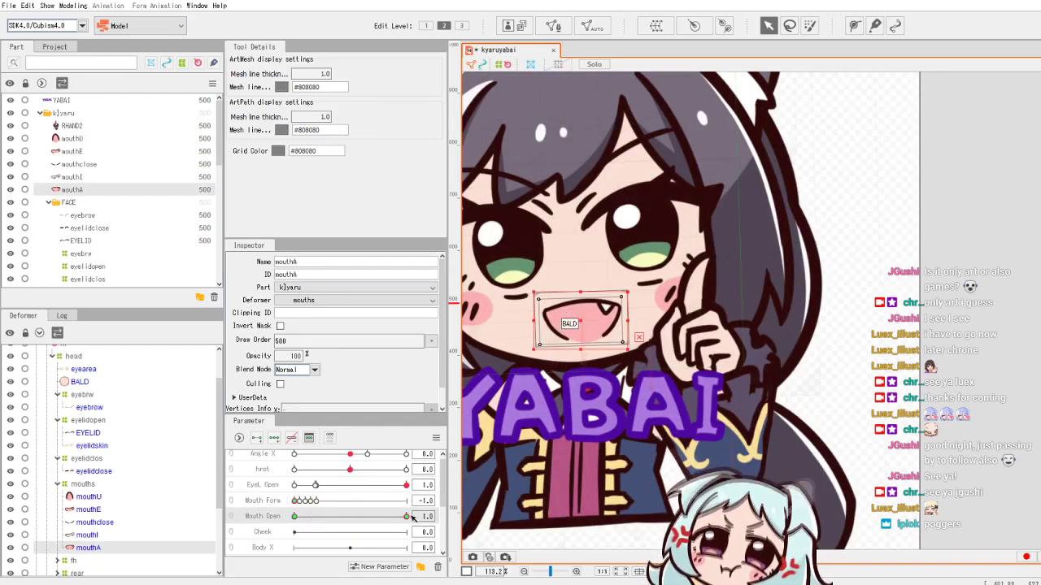
pyautogui.scroll(2, 98, 488)
pyautogui.rightClick(282, 539)
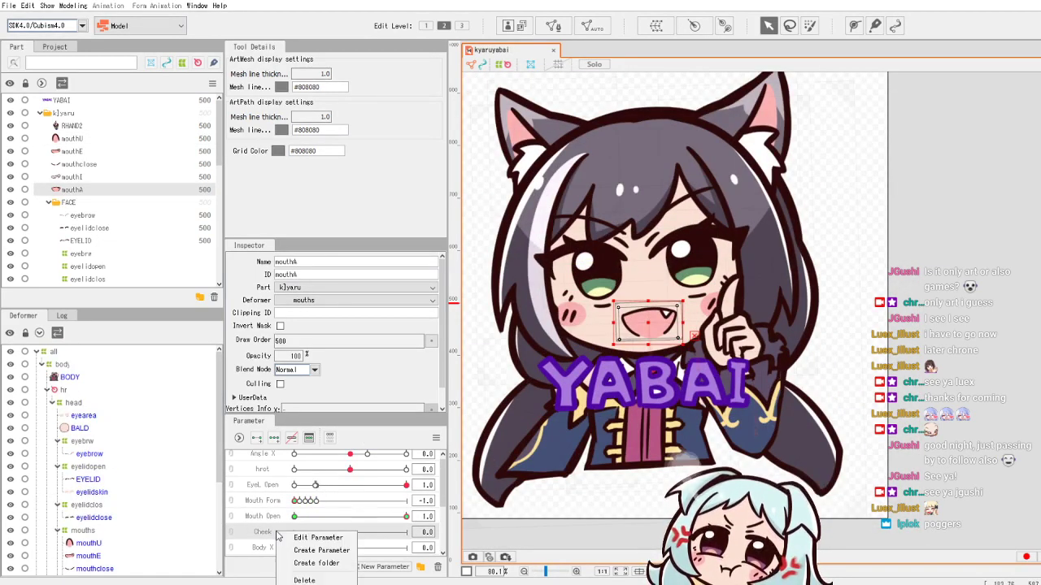
pyautogui.press('Escape')
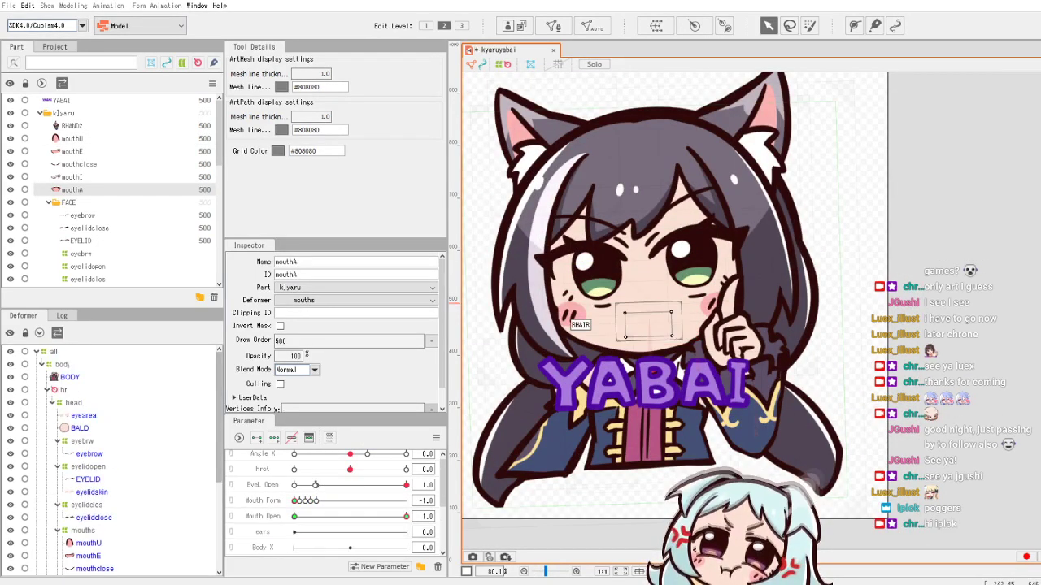
# Space the Mouth Form keys farther apart and set Mouth Open to 0.0
pyautogui.click(73, 402)
pyautogui.scroll(-3, 96, 440)
pyautogui.click(77, 552)
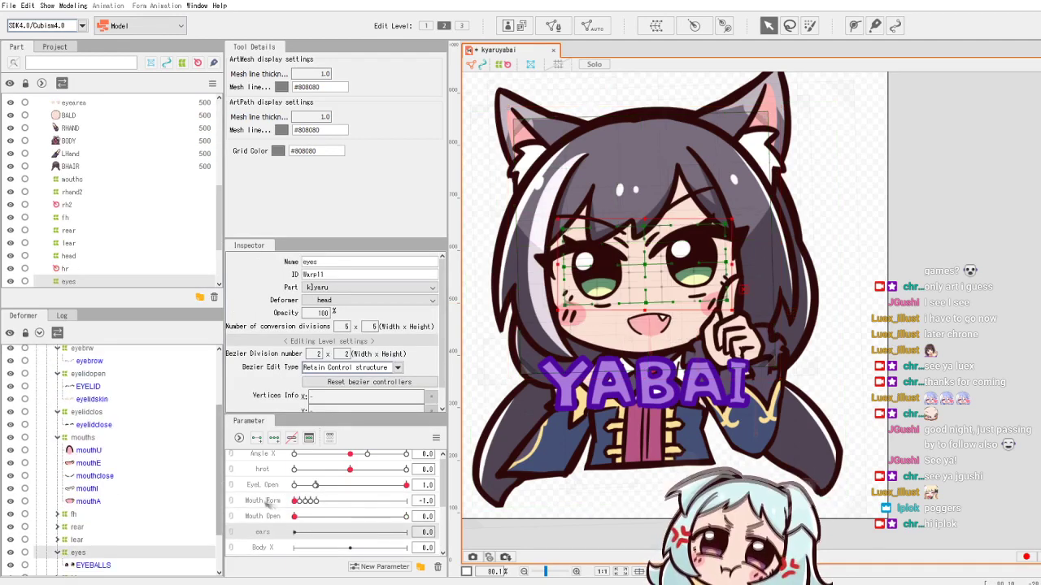
pyautogui.rightClick(260, 498)
pyautogui.press('Escape')
pyautogui.rightClick(289, 499)
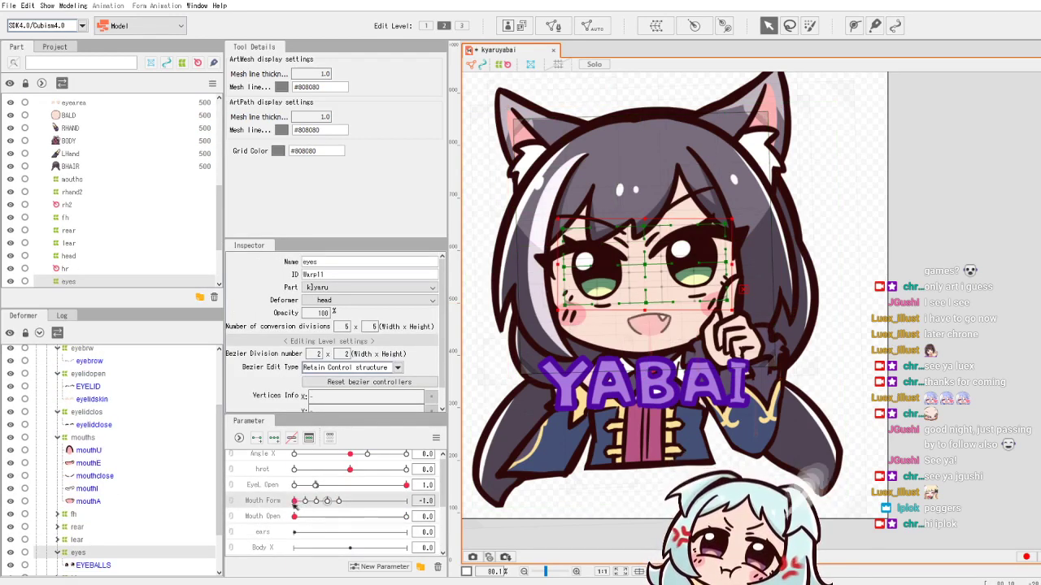
pyautogui.click(335, 512)
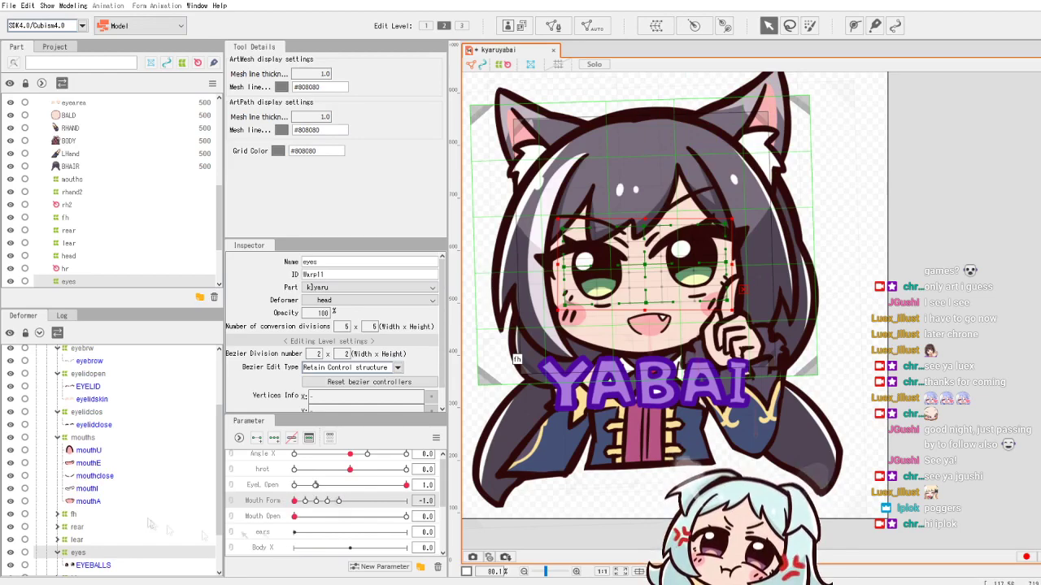
# Key the rear and lear warp deformers on the ears parameter at both ends, bend the ears and save the model
pyautogui.click(270, 533)
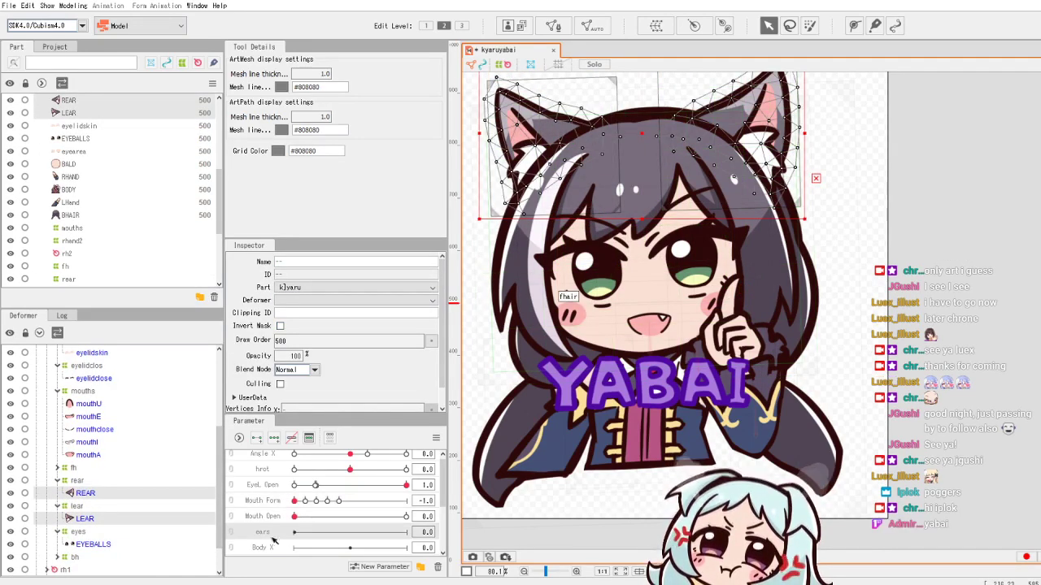
pyautogui.moveTo(295, 533); pyautogui.dragTo(406, 532)
pyautogui.click(396, 532)
pyautogui.scroll(-1, 122, 488)
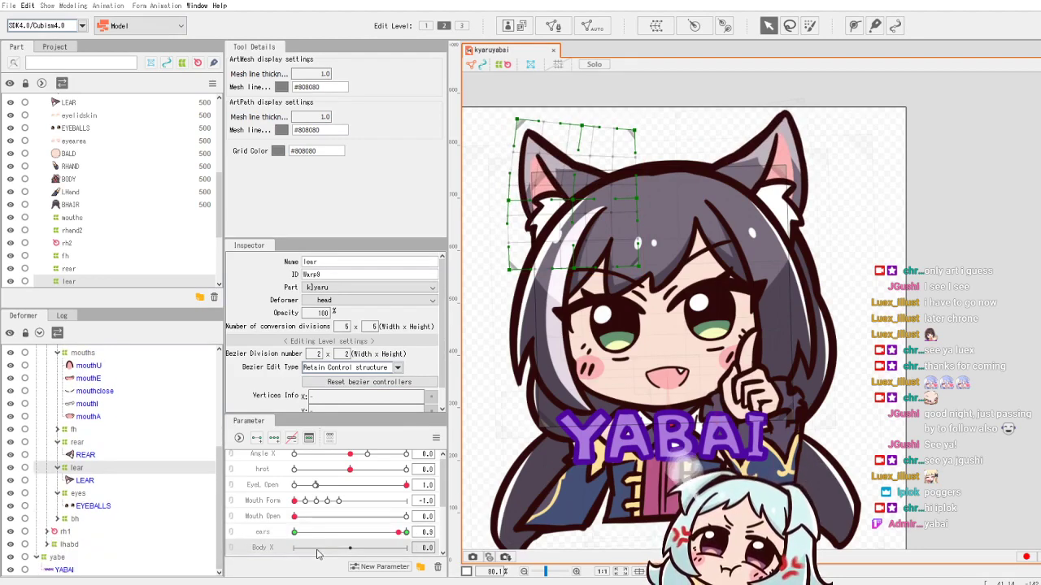
# Rename the Body X parameter to hands and key the rh2 rotation deformer on it at both ends and the middle, swinging the hand
pyautogui.scroll(-2, 543, 350)
pyautogui.click(65, 531)
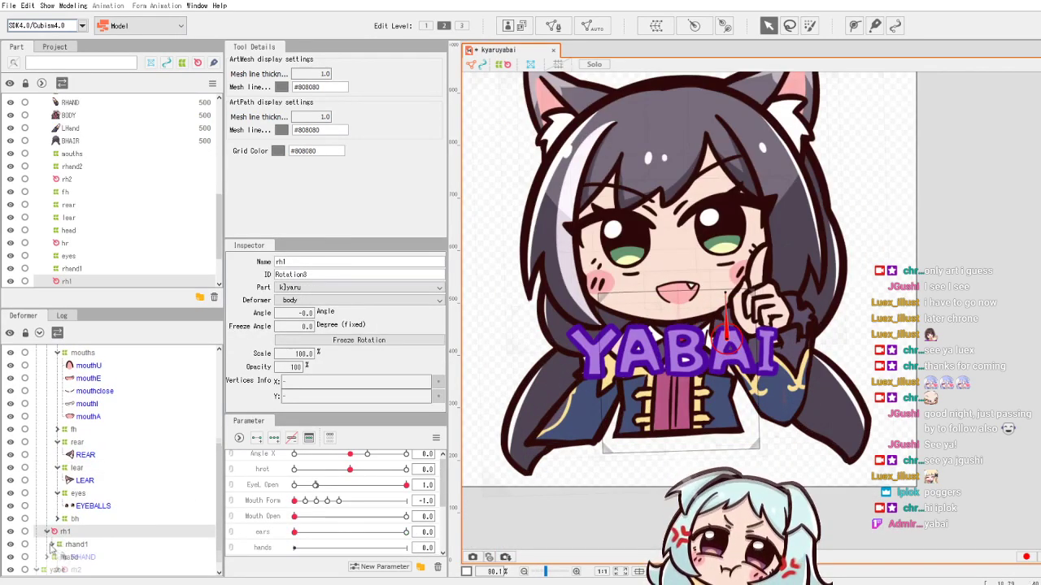
pyautogui.click(73, 570)
pyautogui.moveTo(783, 395); pyautogui.dragTo(800, 436)
pyautogui.moveTo(349, 547); pyautogui.dragTo(406, 547)
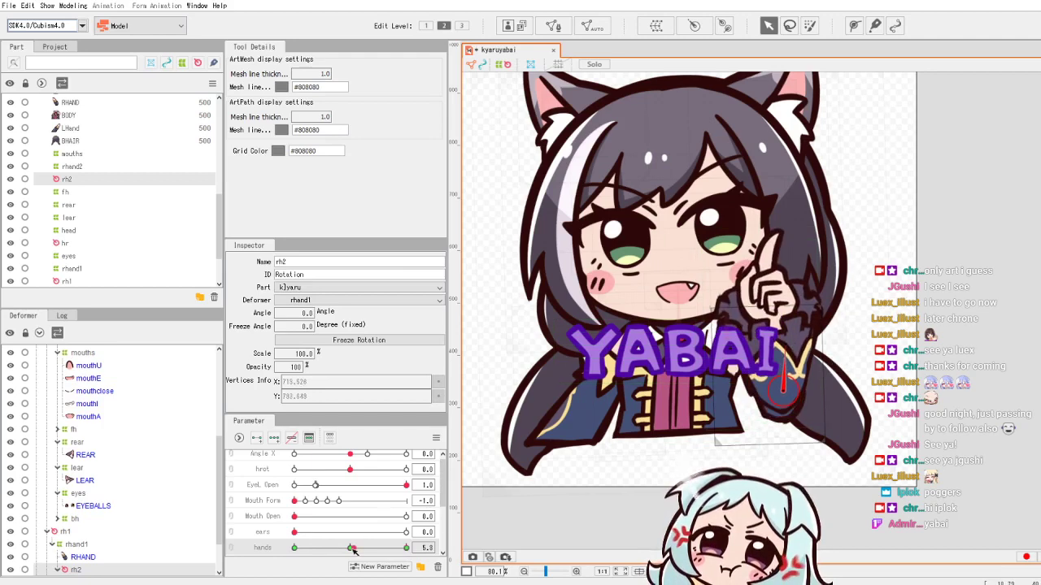
# Key the rhand1 warp deformer on the hands parameter at both ends and the middle, and check the arm at 10.0
pyautogui.click(98, 544)
pyautogui.click(350, 547)
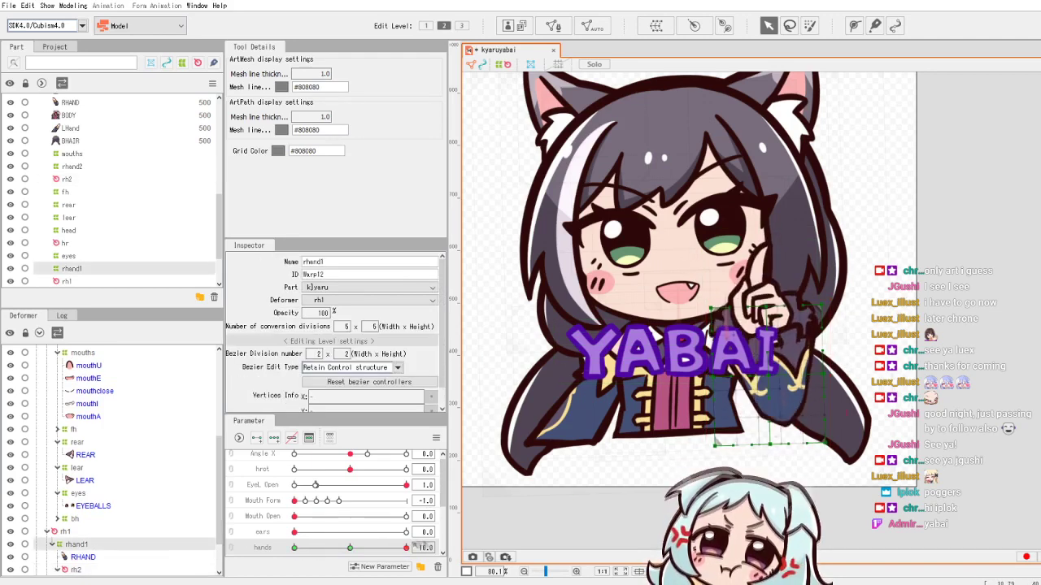
pyautogui.moveTo(350, 547); pyautogui.dragTo(406, 547)
pyautogui.scroll(-2, 341, 512)
# Rename the Body Y parameter to lhand, key the lhabd warp deformer on it at both ends and swing the arm at -10.0
pyautogui.click(47, 531)
pyautogui.click(273, 519)
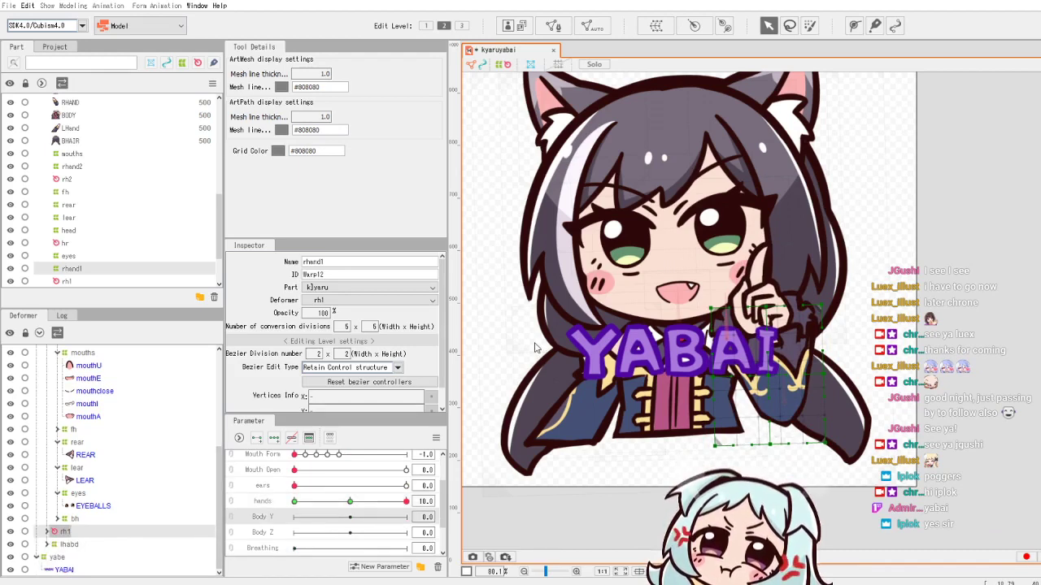
pyautogui.click(534, 347)
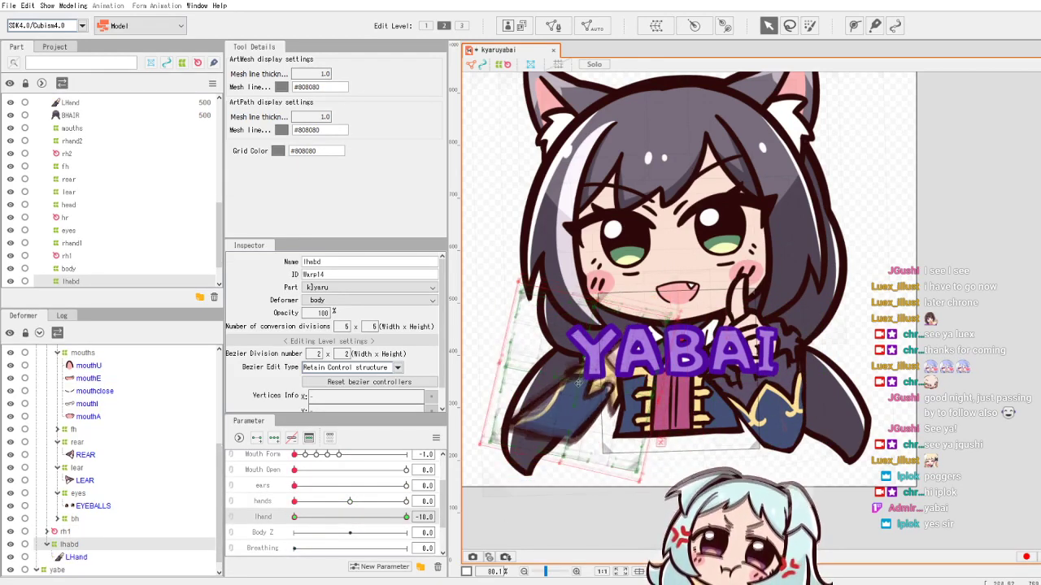
pyautogui.hotkey('ctrl', 'z')
pyautogui.hotkey('ctrl', 'z')
pyautogui.hotkey('ctrl', 'z')
# Delete the Body Z parameter and key the Breathing parameter at both ends
pyautogui.hotkey('ctrl', 'z')
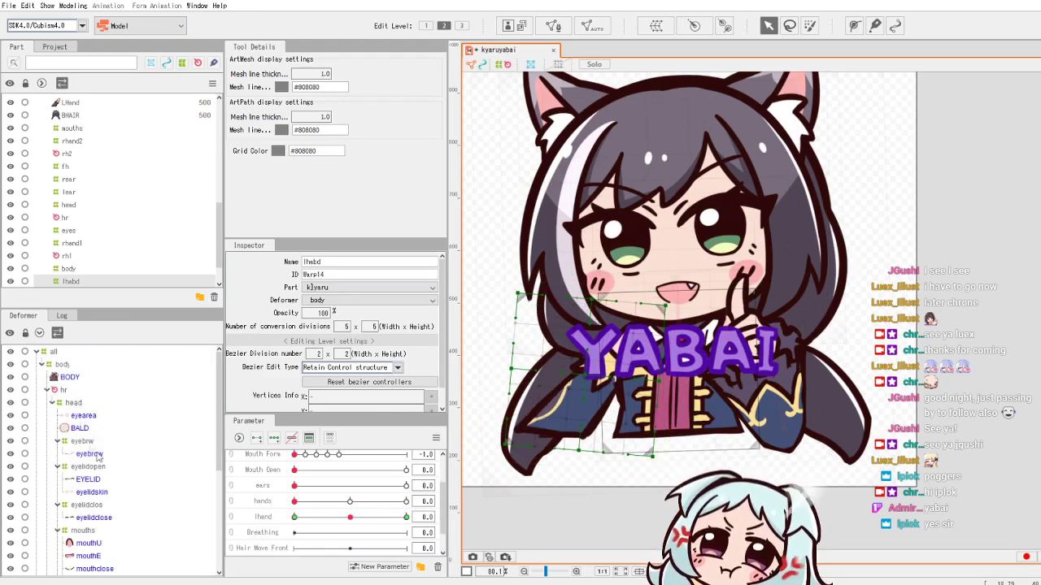
pyautogui.hotkey('ctrl', 'z')
pyautogui.hotkey('ctrl', 'z')
pyautogui.hotkey('ctrl', 'z')
pyautogui.hotkey('ctrl', 'z')
pyautogui.hotkey('ctrl', 'z')
pyautogui.hotkey('ctrl', 'z')
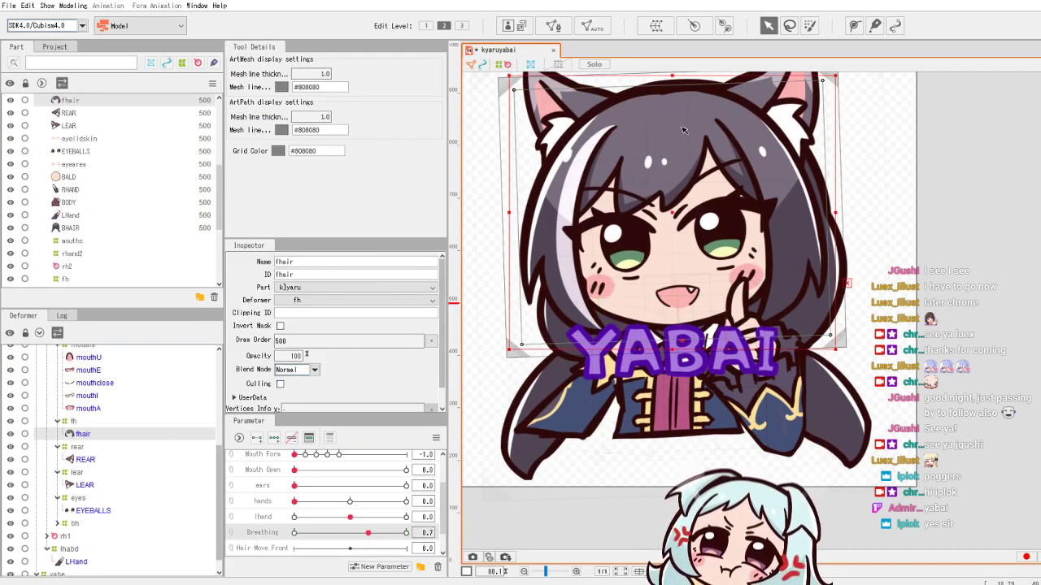
# Key the fh warp deformer on Hair Move Front at both ends and shift the front hair
pyautogui.hotkey('ctrl', 'z')
pyautogui.hotkey('ctrl', 'z')
pyautogui.hotkey('ctrl', 'z')
pyautogui.hotkey('ctrl', 'z')
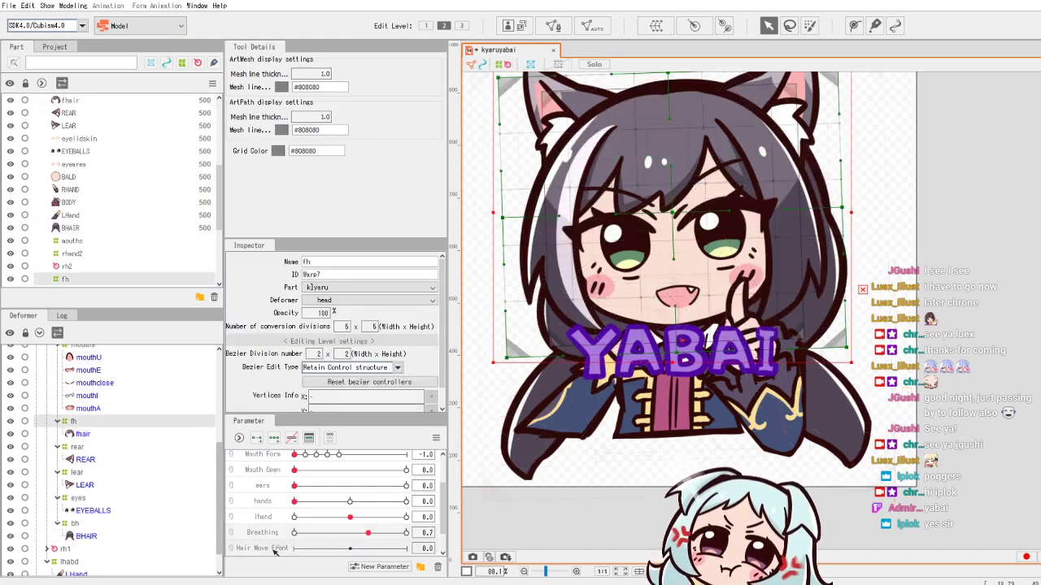
pyautogui.hotkey('ctrl', 'z')
pyautogui.hotkey('ctrl', 'z')
pyautogui.hotkey('ctrl', 'z')
pyautogui.hotkey('ctrl', 'z')
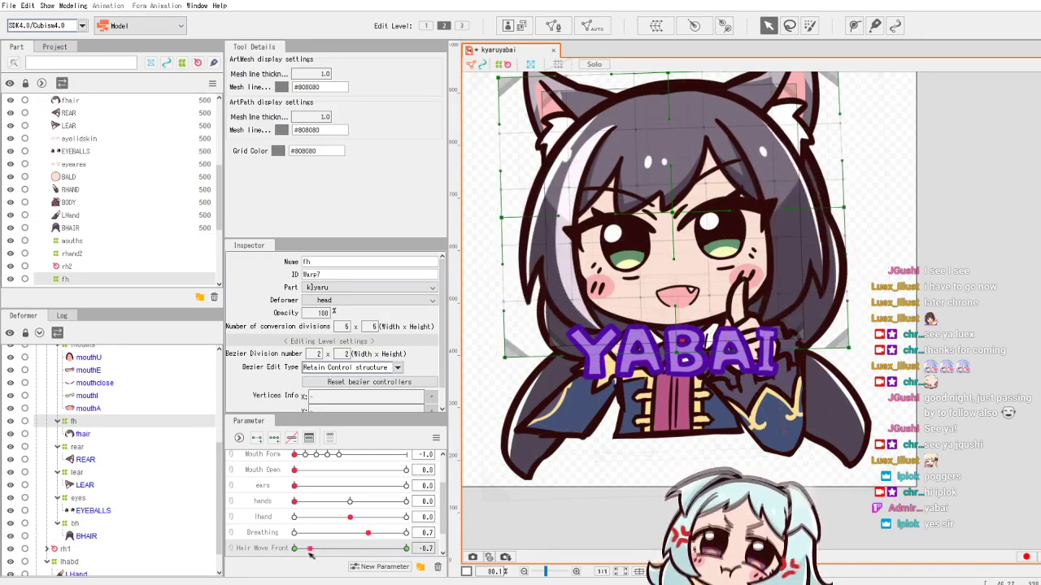
# Key the bh warp deformer on Hair Move Back at both ends and sway the back hair at 1.0
pyautogui.hotkey('ctrl', 'z')
pyautogui.hotkey('ctrl', 'z')
pyautogui.hotkey('ctrl', 'z')
pyautogui.hotkey('ctrl', 'z')
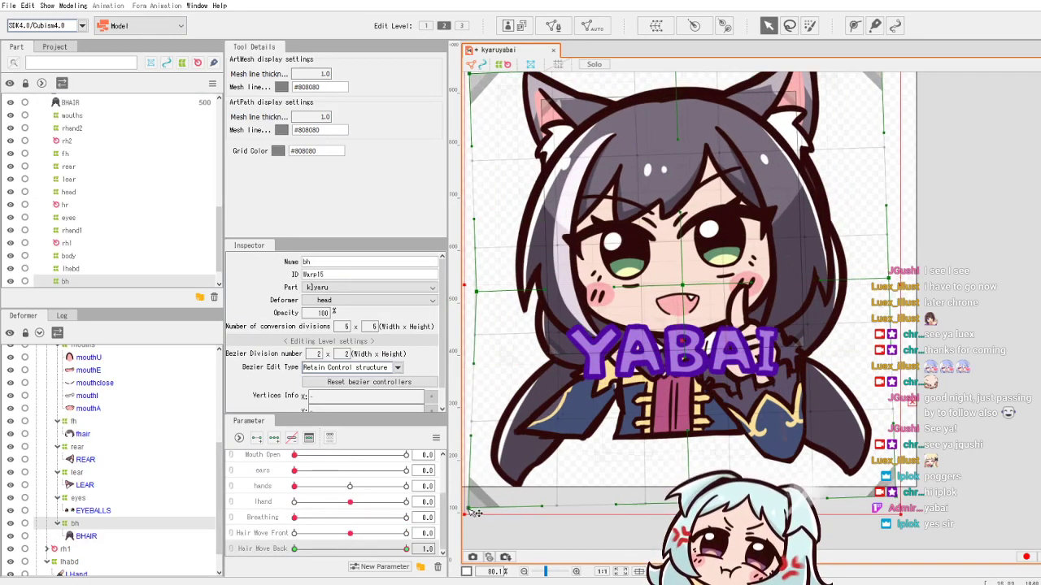
pyautogui.hotkey('ctrl', 'z')
pyautogui.hotkey('ctrl', 'z')
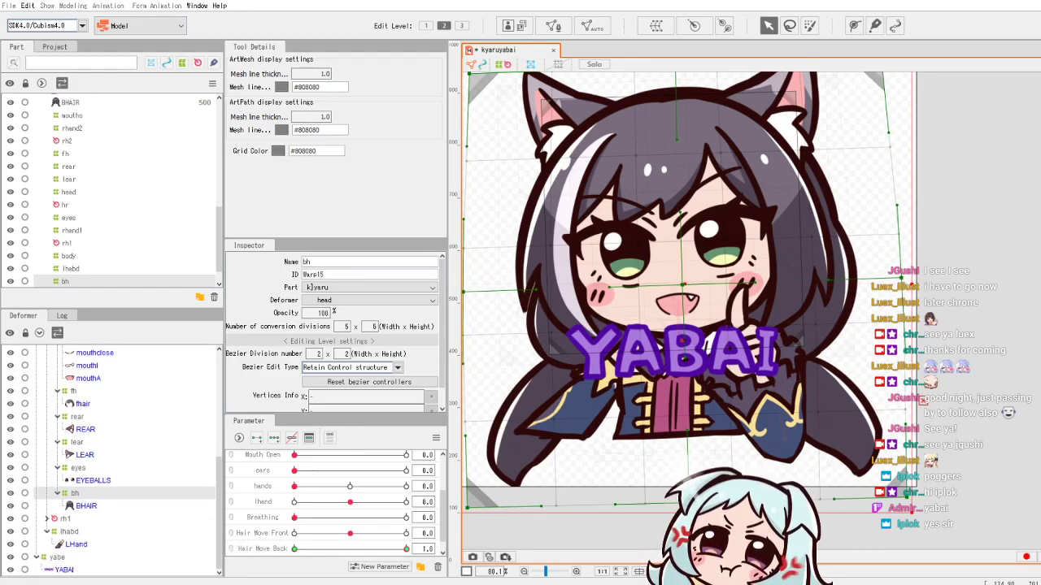
# Name a parameter yabai and key the yabe warp deformer on it at both ends and just before 1.0 to animate the YABAI text
pyautogui.hotkey('ctrl', 'z')
pyautogui.hotkey('ctrl', 'z')
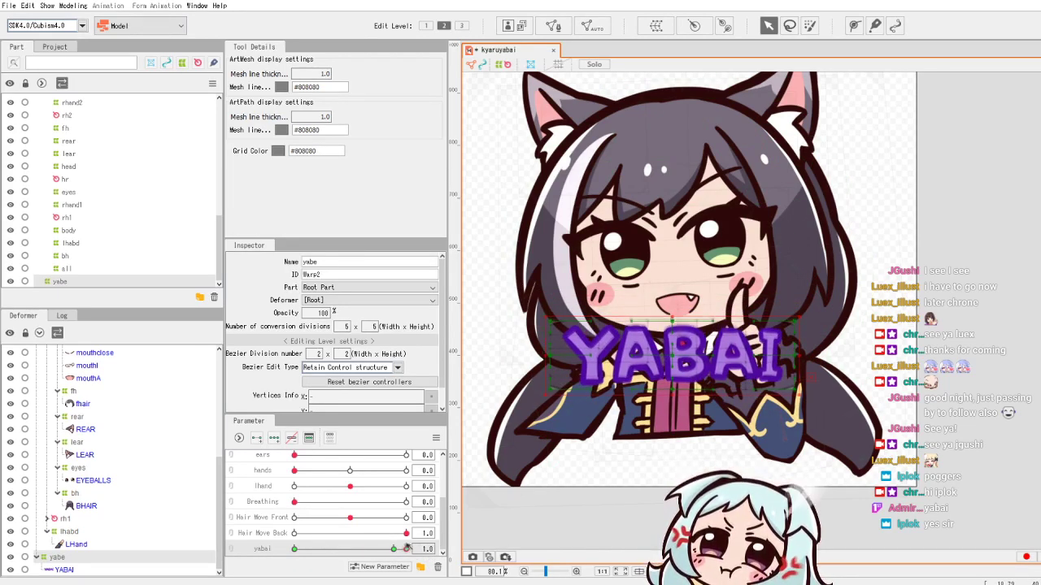
pyautogui.click(405, 550)
pyautogui.click(406, 550)
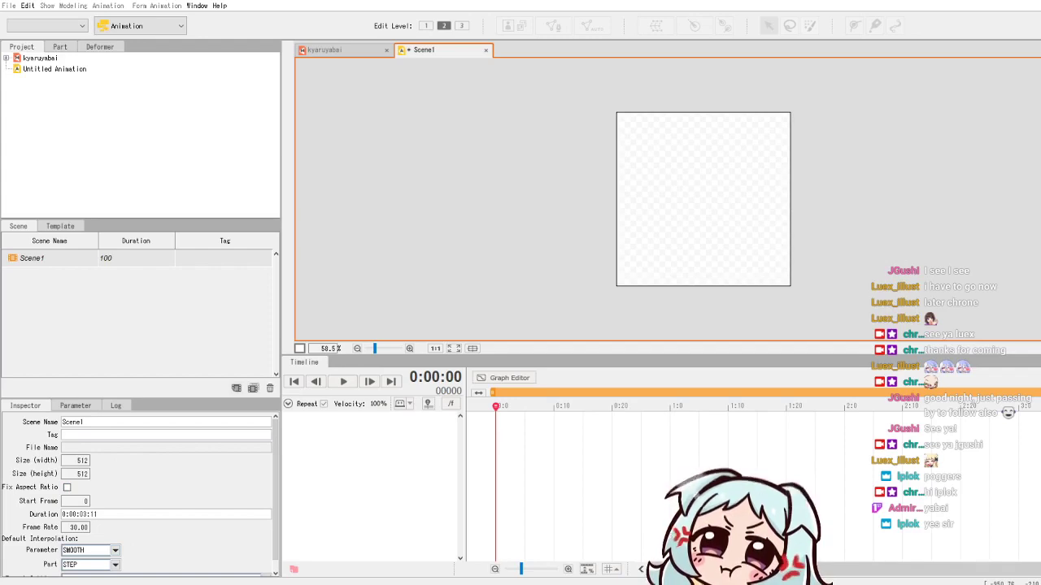
# Place the kyaruyabai model in Scene1, expand its Live2D parameters and shorten the scene to 0:00:01:01
pyautogui.moveTo(39, 58); pyautogui.dragTo(703, 199)
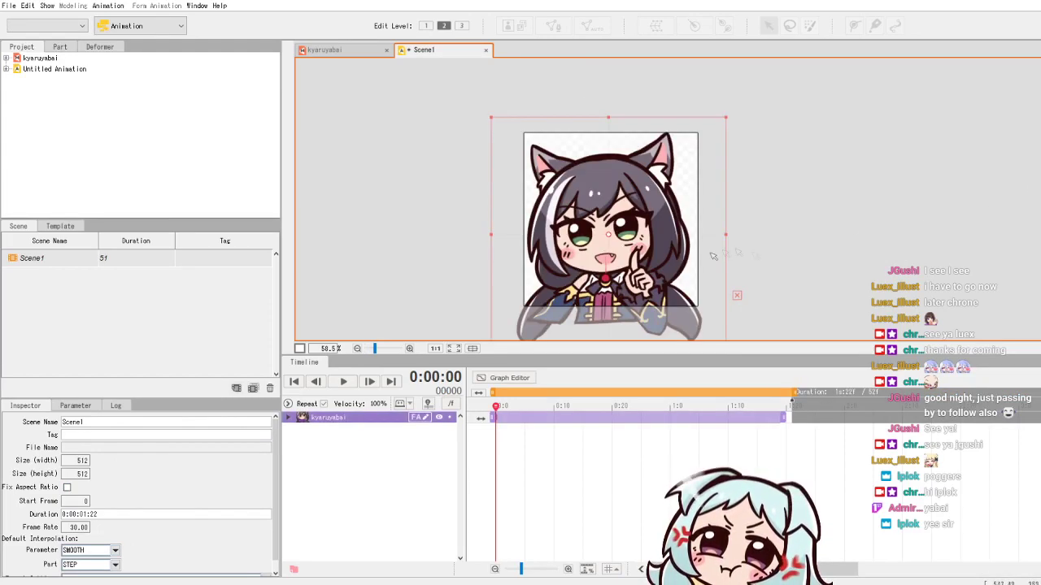
pyautogui.click(289, 417)
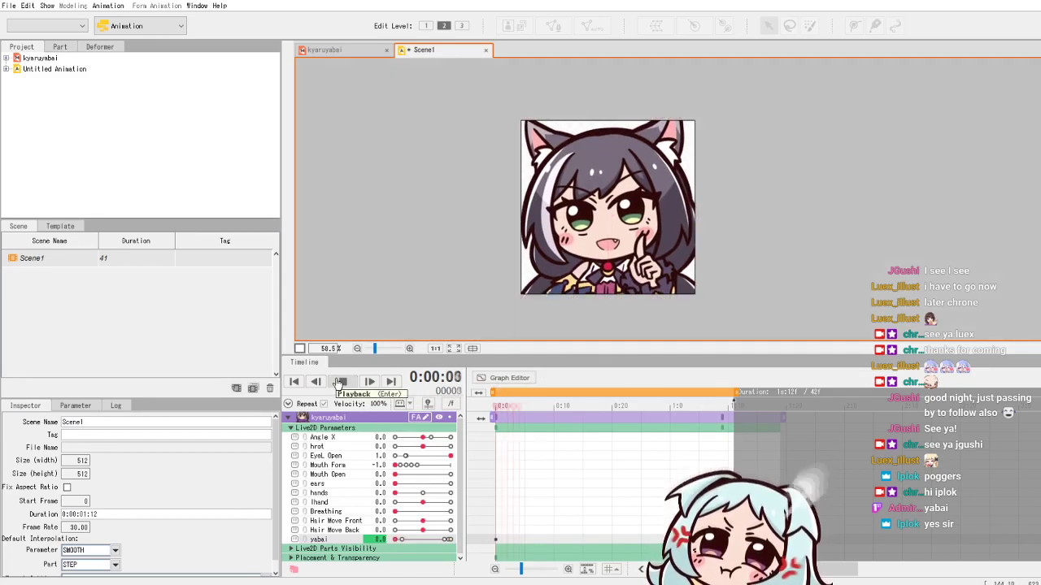
pyautogui.click(343, 381)
pyautogui.moveTo(716, 391); pyautogui.dragTo(670, 392)
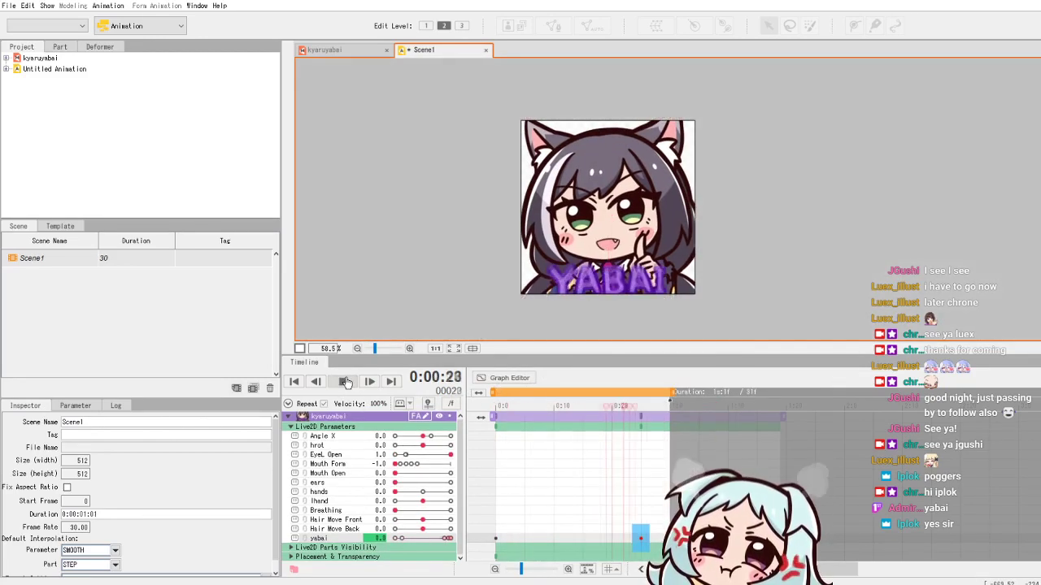
# Key Angle X from -30.0 to 30.0 and EyeL Open from 0.0 to 1.0 over frames 0 to 9, with yabai reaching 1.0 at frame 12
pyautogui.hotkey('ctrl', 'Tab')
pyautogui.hotkey('ctrl', 'Tab')
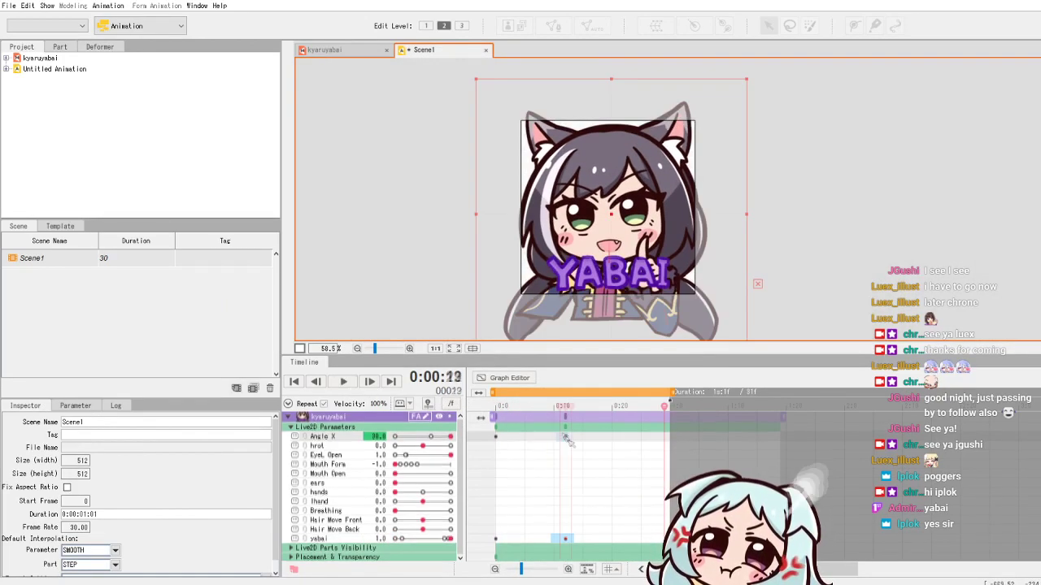
pyautogui.click(485, 406)
pyautogui.moveTo(494, 406); pyautogui.dragTo(542, 406)
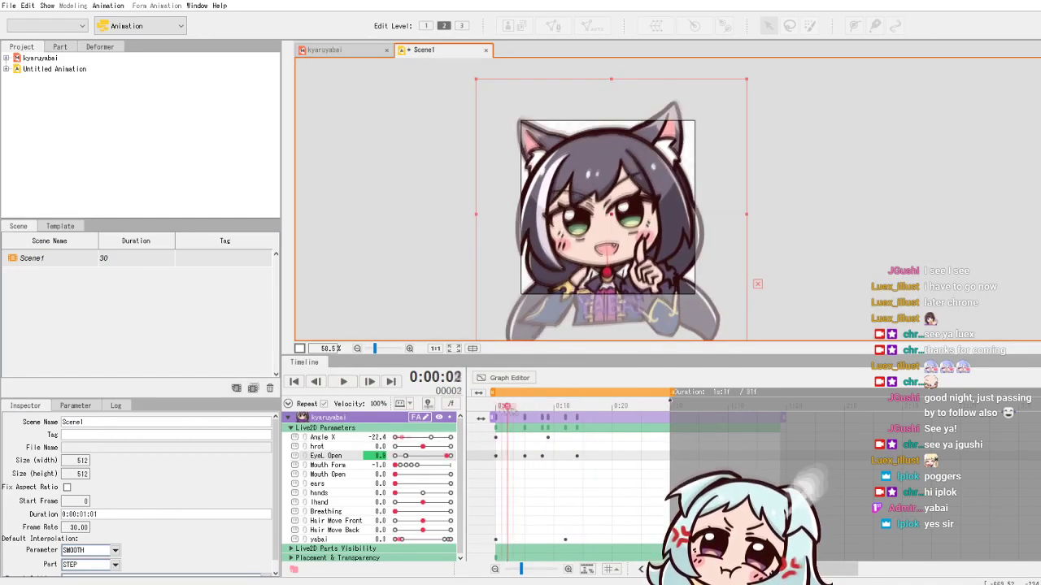
pyautogui.click(529, 464)
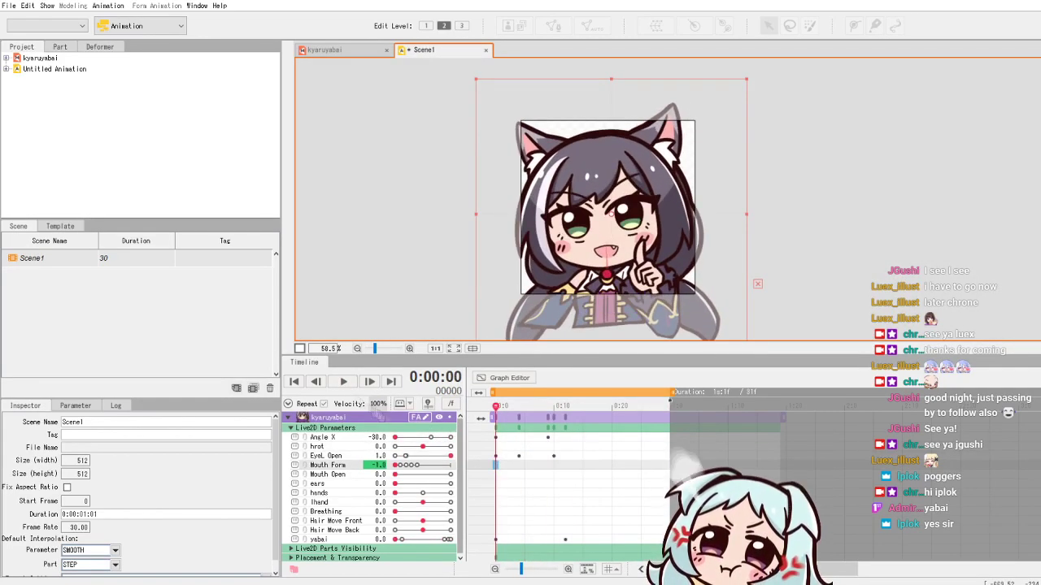
pyautogui.click(520, 457)
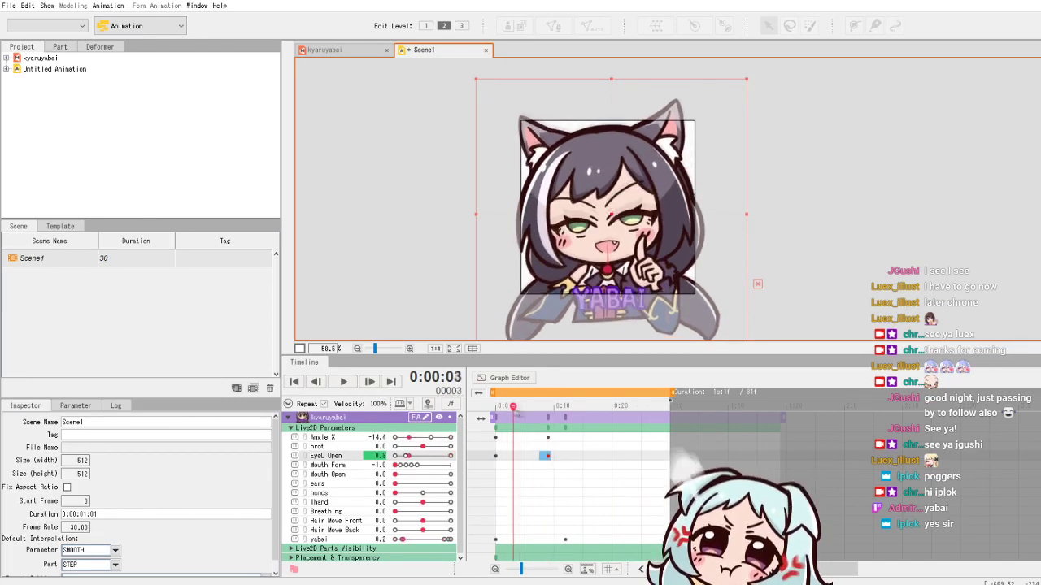
# Key Mouth Form and Mouth Open in dense steps, repeat the keys through about frame 27 and extend the scene to 0:00:01:03
pyautogui.scroll(2, 593, 220)
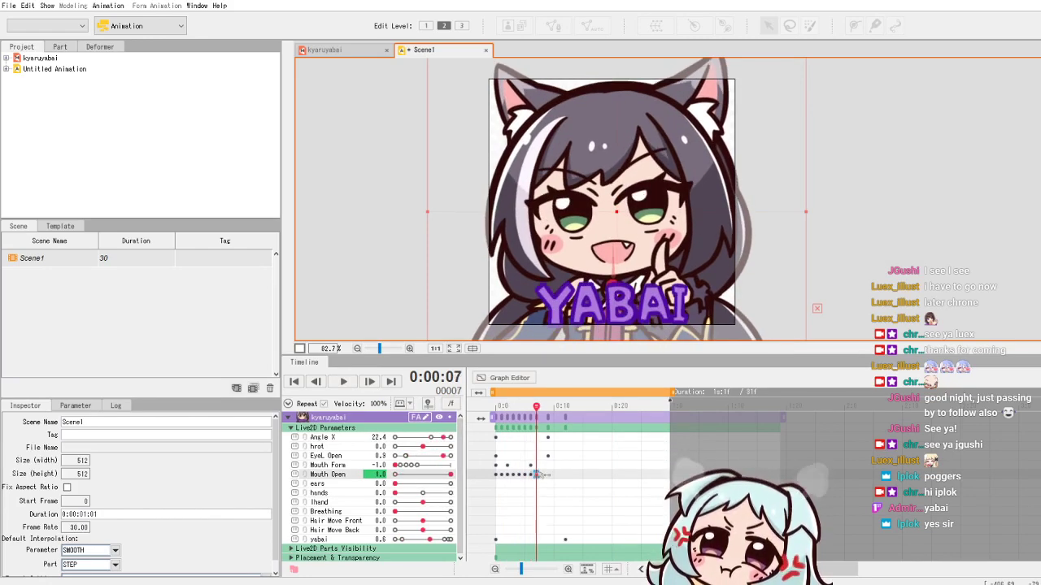
pyautogui.click(410, 468)
pyautogui.click(547, 474)
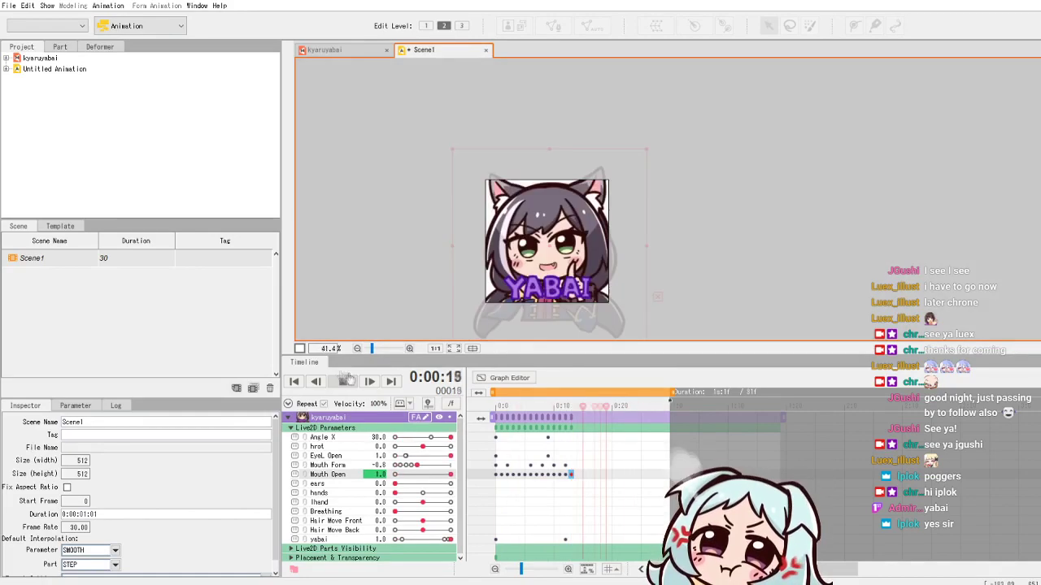
pyautogui.moveTo(584, 461); pyautogui.dragTo(505, 478)
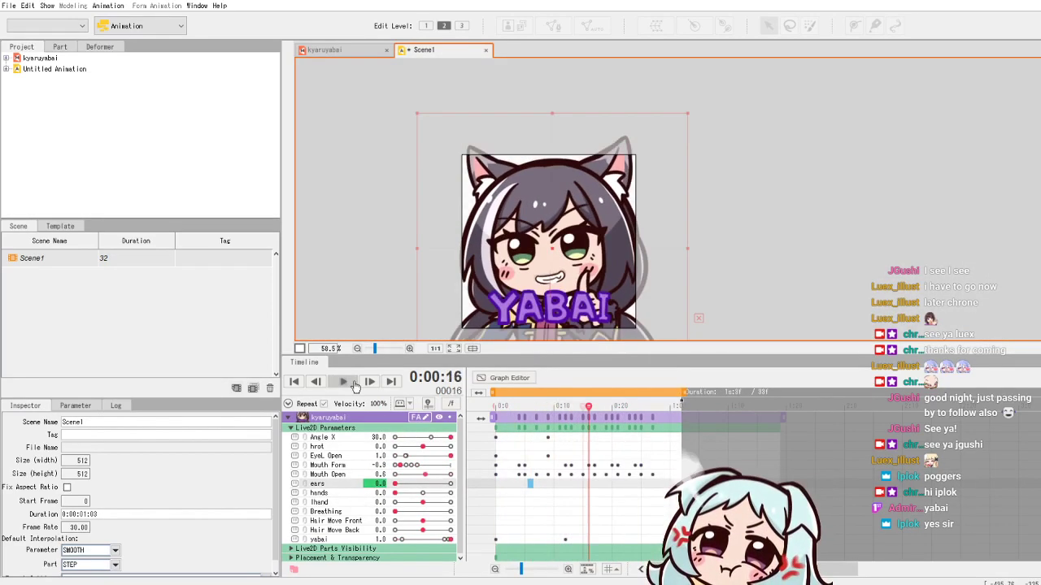
# Thin out the Mouth Form and Mouth Open keys into a few spaced pairs and shorten the scene to 0:00:00:28
pyautogui.moveTo(681, 496); pyautogui.dragTo(561, 461)
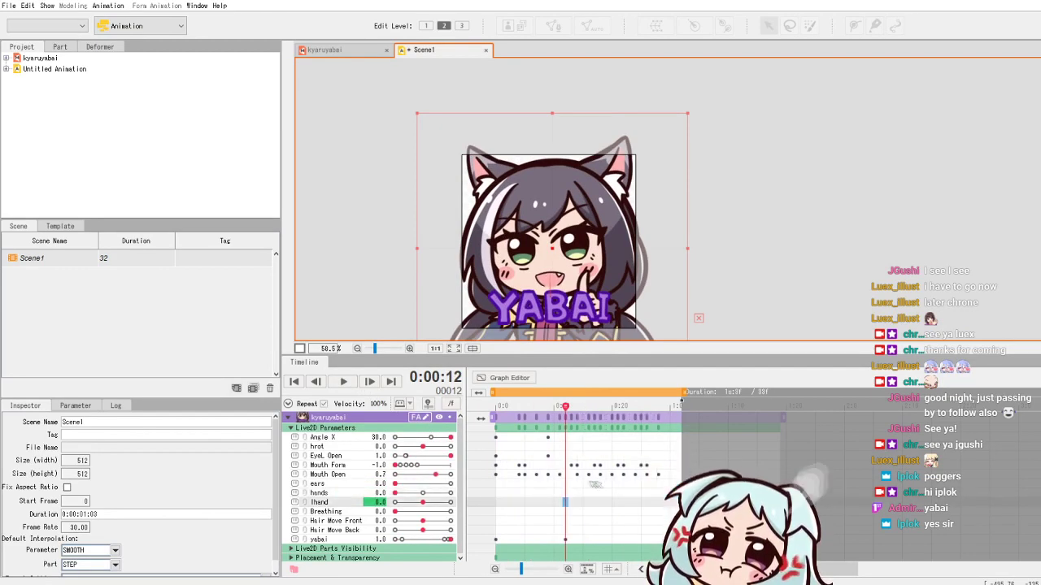
pyautogui.scroll(-3, 309, 329)
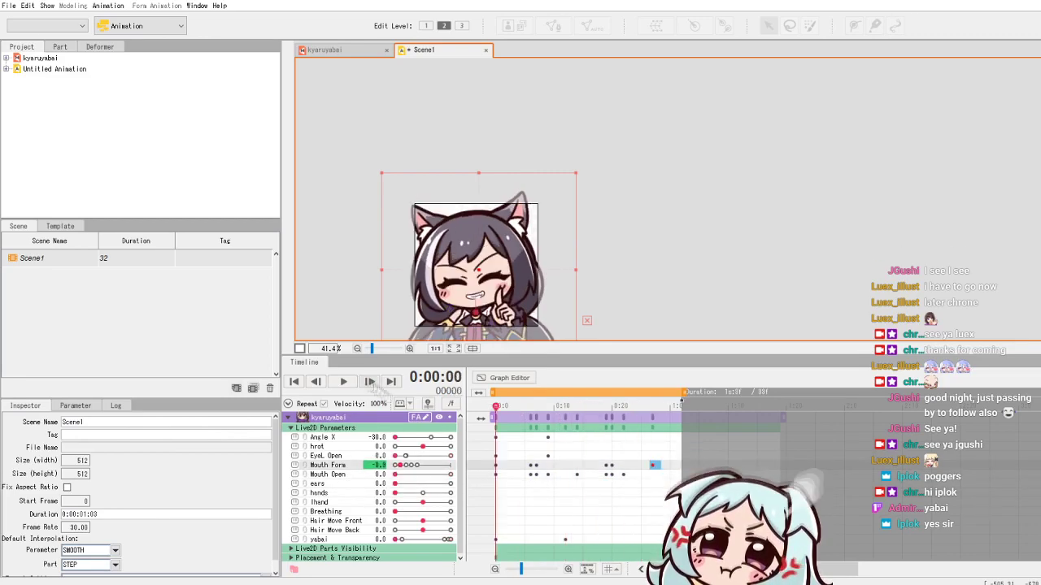
pyautogui.hotkey('ctrl', 'z')
pyautogui.scroll(6, 333, 358)
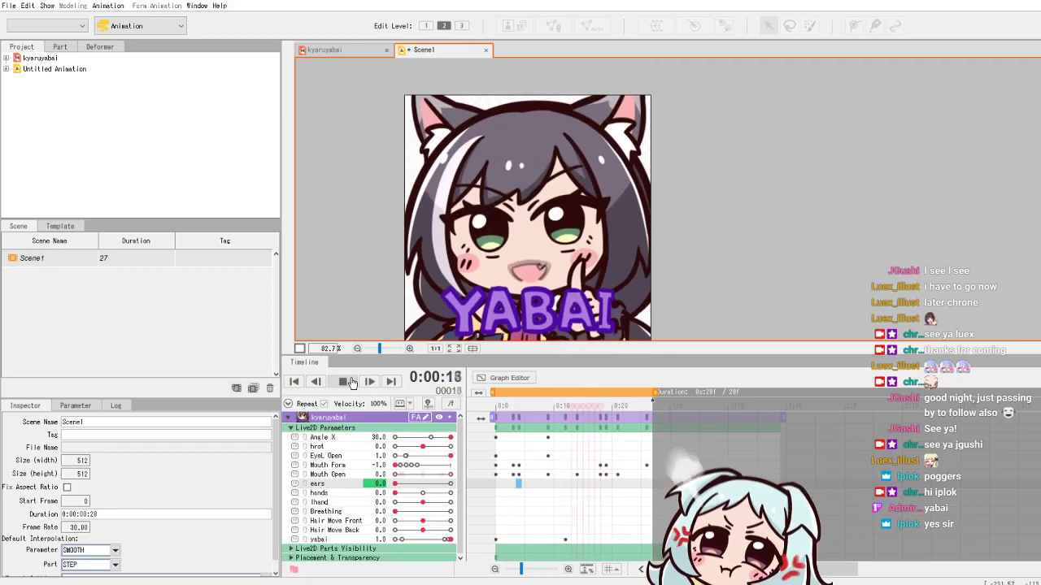
# Rework the Mouth Open keys in the middle of the animation, spread the mouth keys wider and extend the scene to 0:00:01:02
pyautogui.click(351, 383)
pyautogui.click(530, 407)
pyautogui.moveTo(530, 411); pyautogui.dragTo(575, 407)
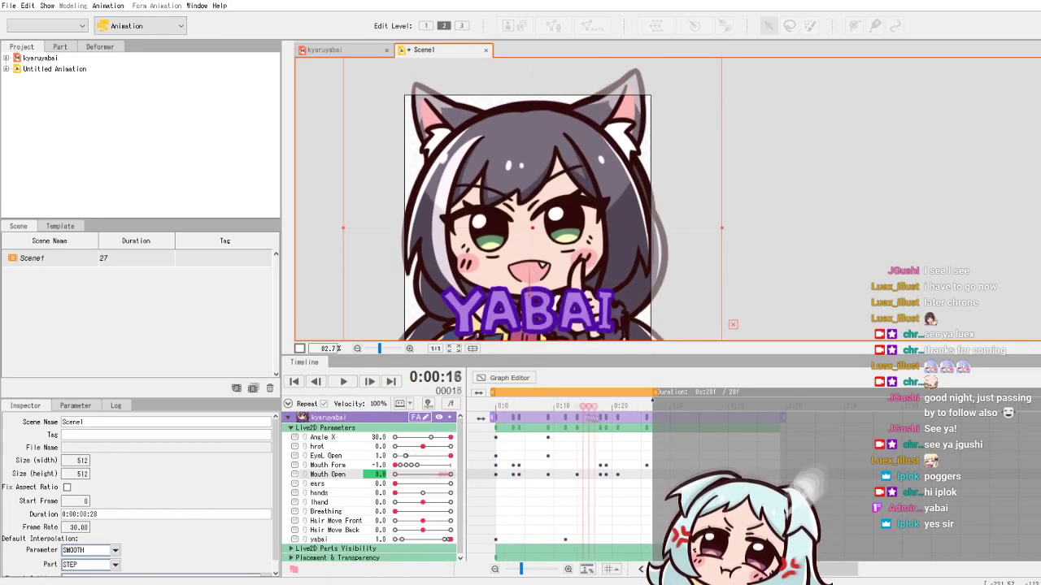
pyautogui.scroll(-6, 476, 303)
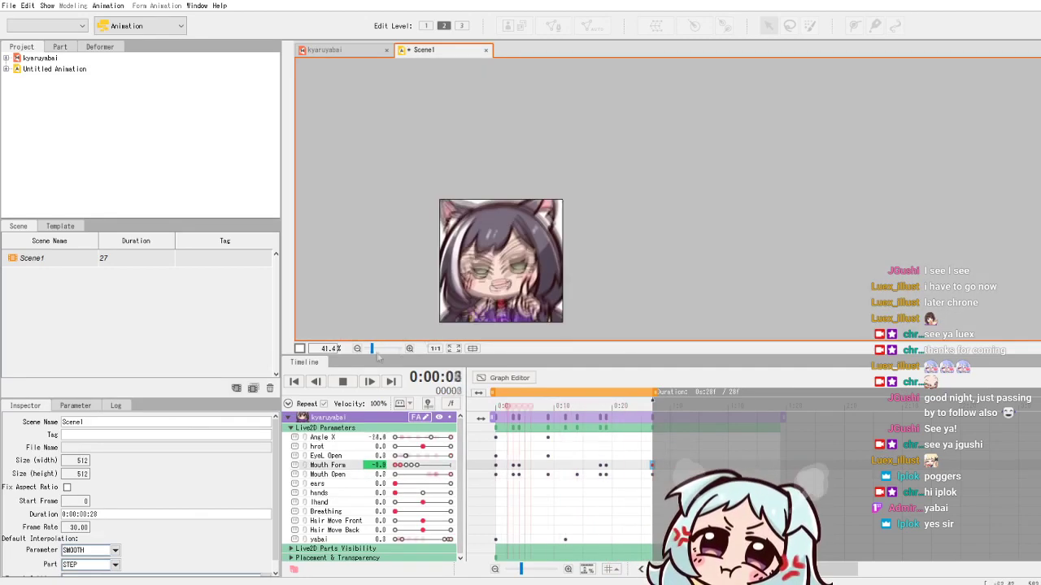
pyautogui.click(345, 382)
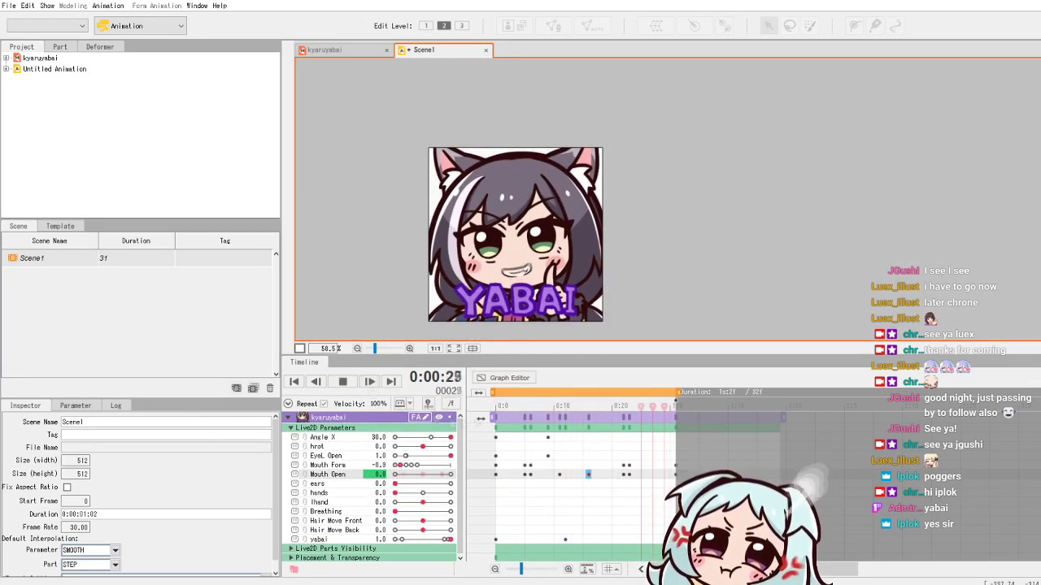
pyautogui.click(342, 382)
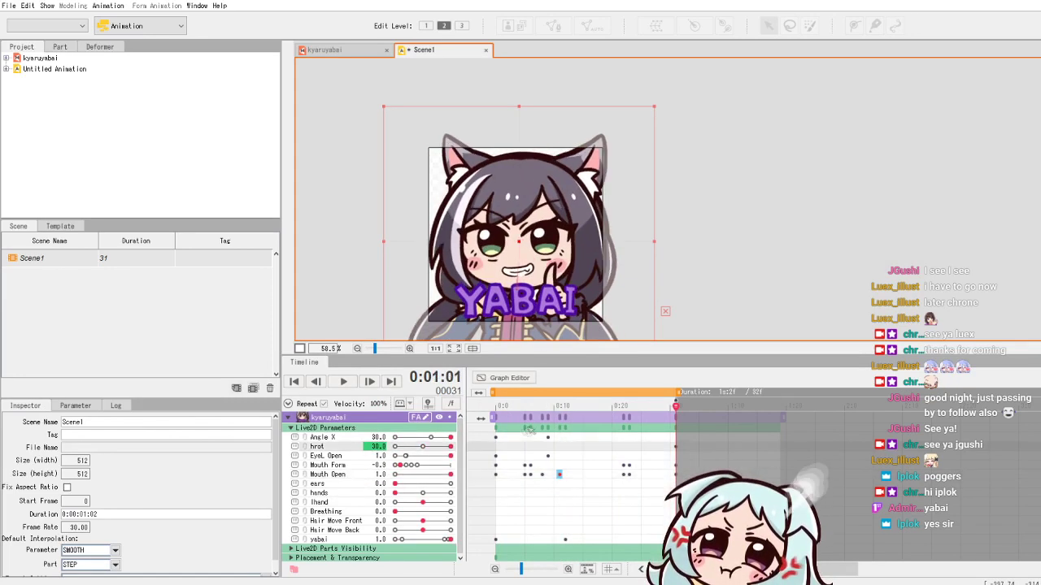
# Key Hair Move Front and Hair Move Back through frame 26, and move the second Angle X key to frame 14 and yabai's to frame 9
pyautogui.press('space')
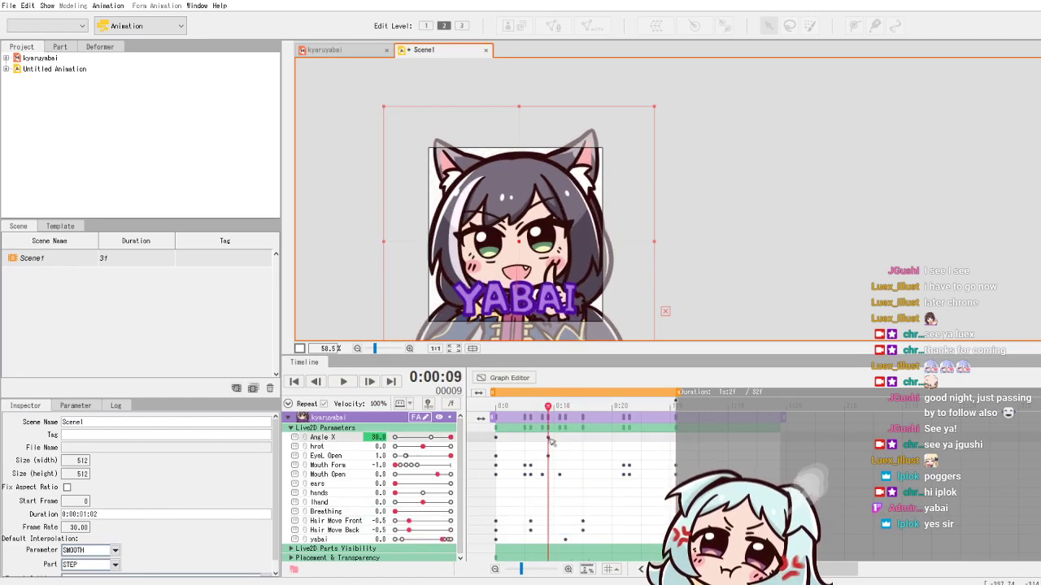
pyautogui.click(343, 382)
pyautogui.click(339, 382)
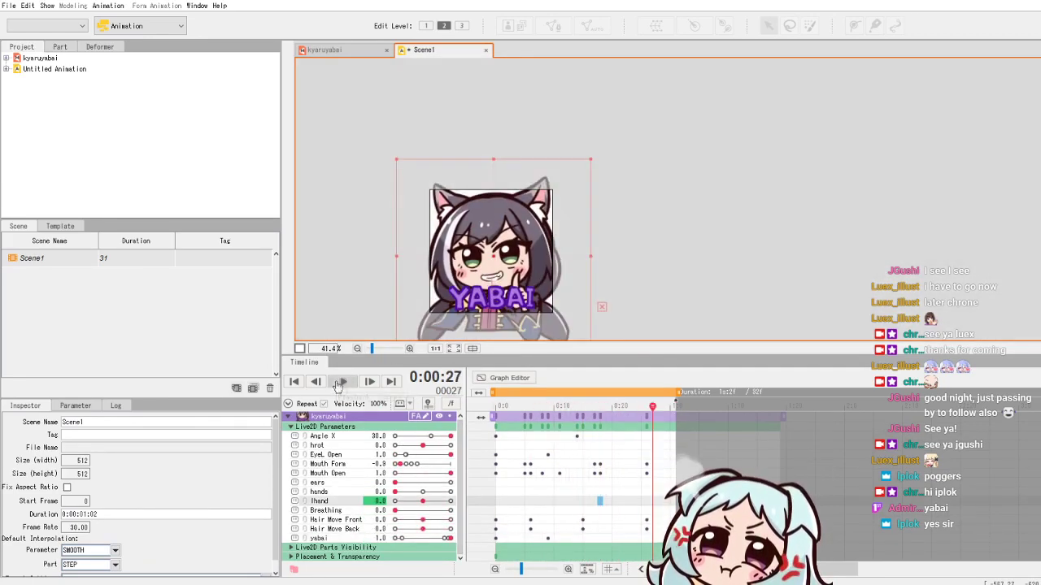
# Move the second group of mouth keys earlier, key hands from 0.0 at frame 0 to 10.0 at frame 16, and preview the animation
pyautogui.moveTo(667, 461); pyautogui.dragTo(582, 486)
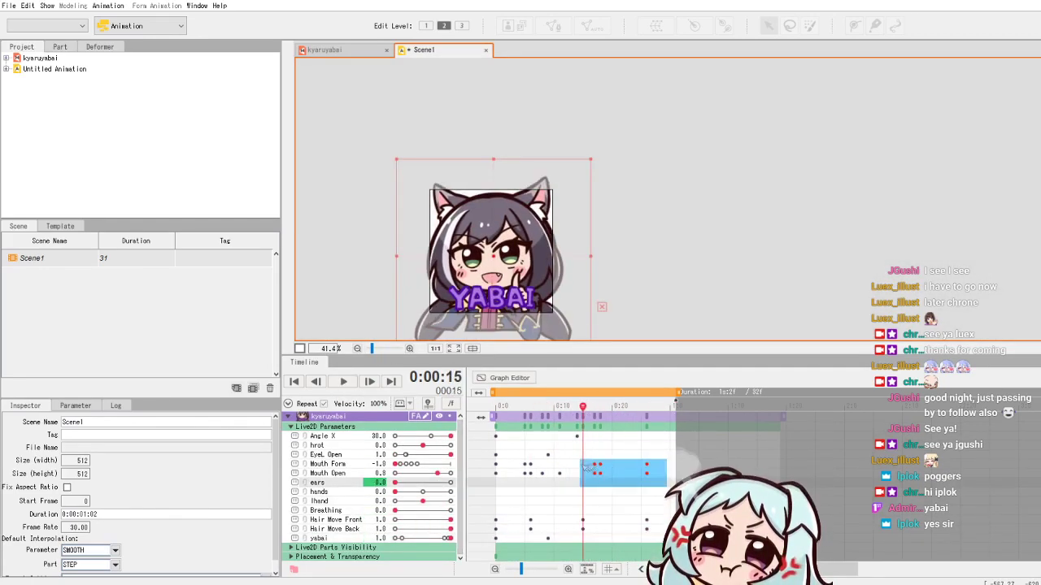
pyautogui.click(343, 382)
pyautogui.press('space')
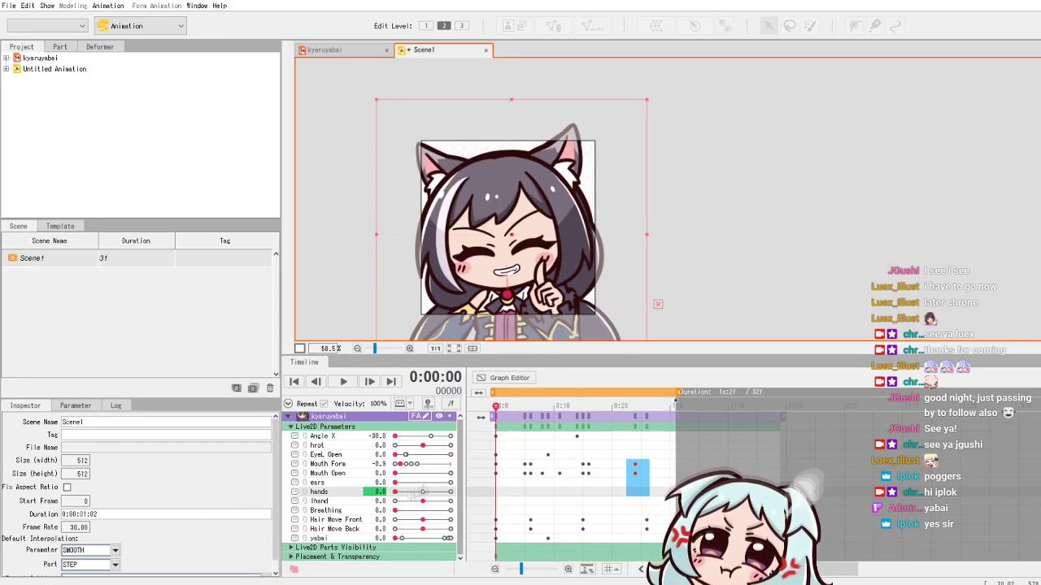
pyautogui.click(343, 382)
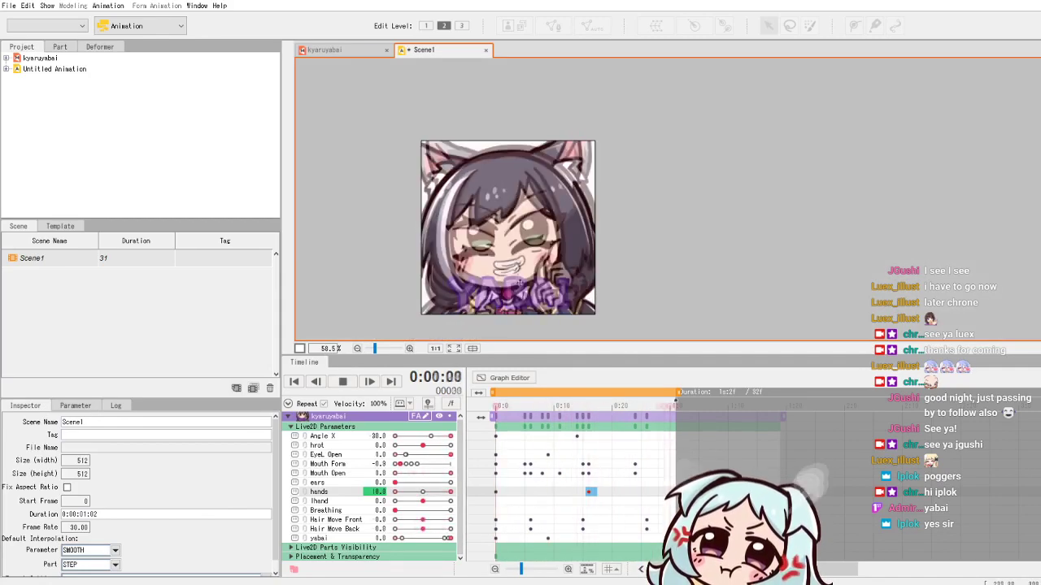
# Key lhand at frame 0, at 10.0 on frame 7 and again on frame 22, and add hrot keys ending at -15.0 on frame 30
pyautogui.click(519, 501)
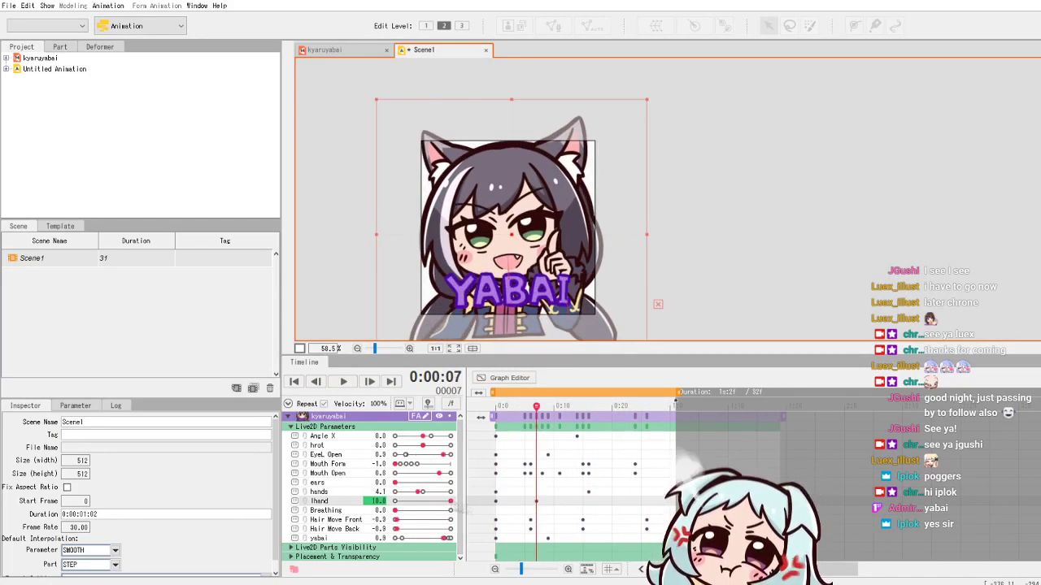
pyautogui.press('space')
pyautogui.press('space')
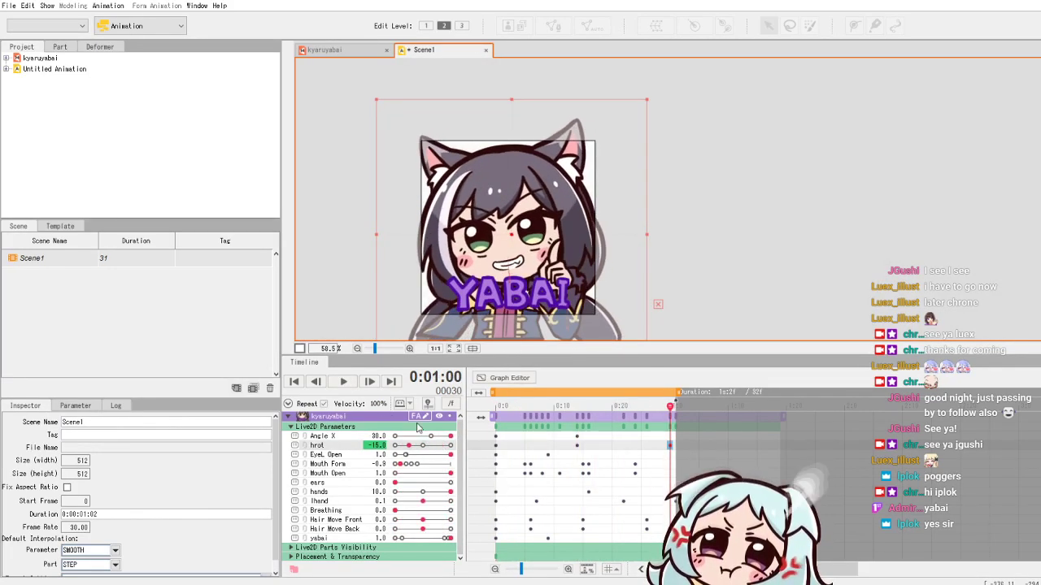
# Move the hrot keys earlier, to frames 9 and 24, and preview the head rotation
pyautogui.press('space')
pyautogui.press('space')
pyautogui.press('space')
pyautogui.click(553, 448)
pyautogui.press('space')
pyautogui.press('space')
# Key Breathing at frames 0, 7, 20 and 31, raising it to 1.0 at frame 7, and preview it
pyautogui.click(422, 512)
pyautogui.press('space')
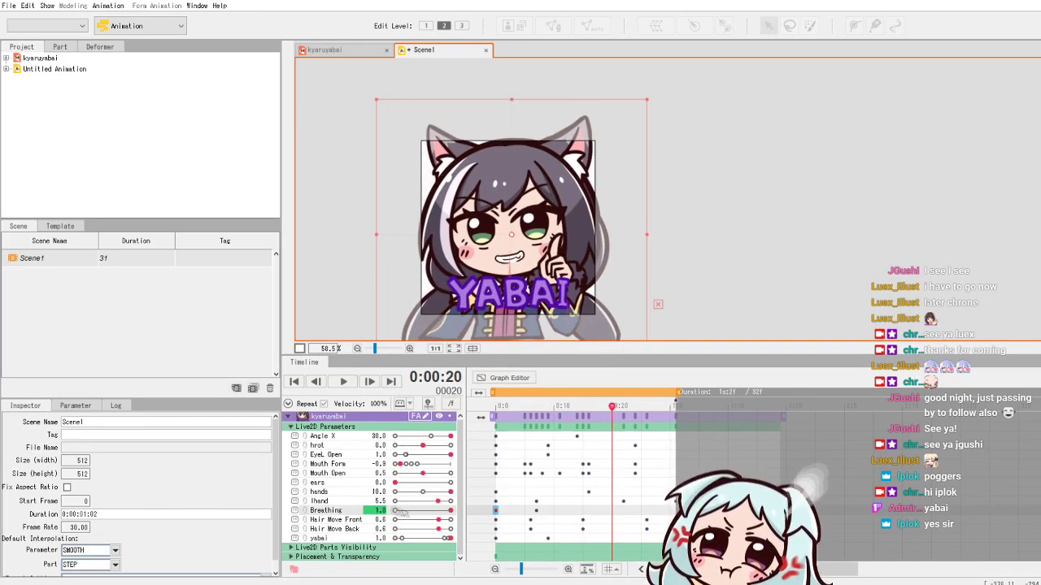
pyautogui.scroll(-2, 437, 120)
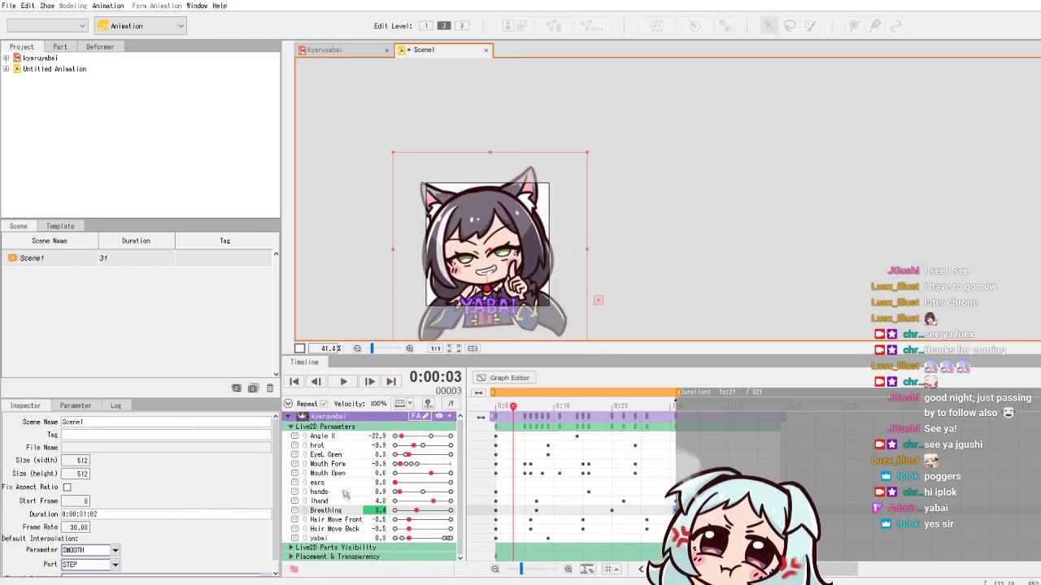
# Key the ears parameter at frames 10, 22 and 30 and preview the ear motion
pyautogui.click(345, 492)
pyautogui.scroll(2, 485, 295)
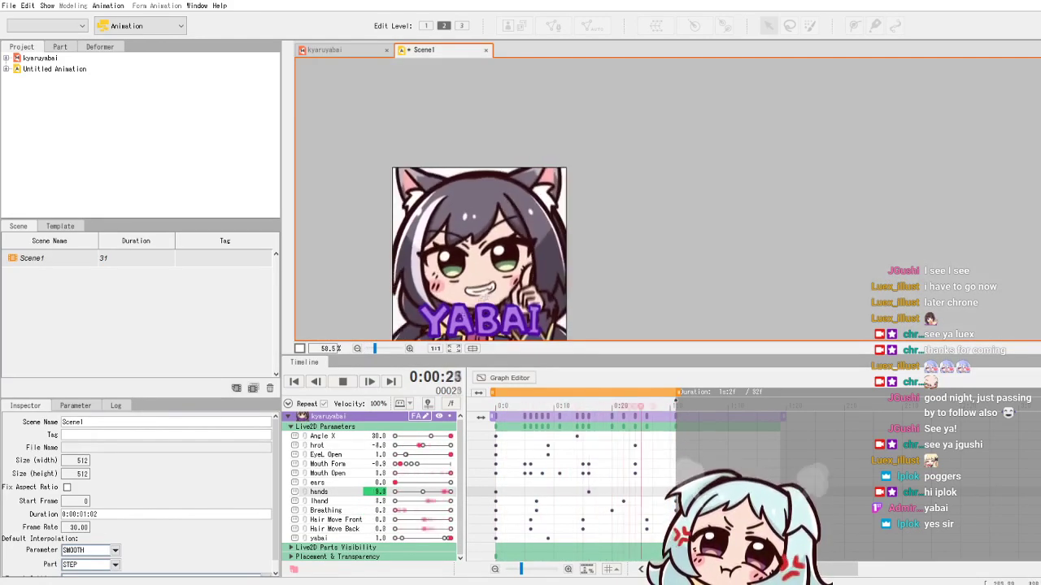
pyautogui.click(317, 482)
pyautogui.moveTo(497, 406); pyautogui.dragTo(668, 405)
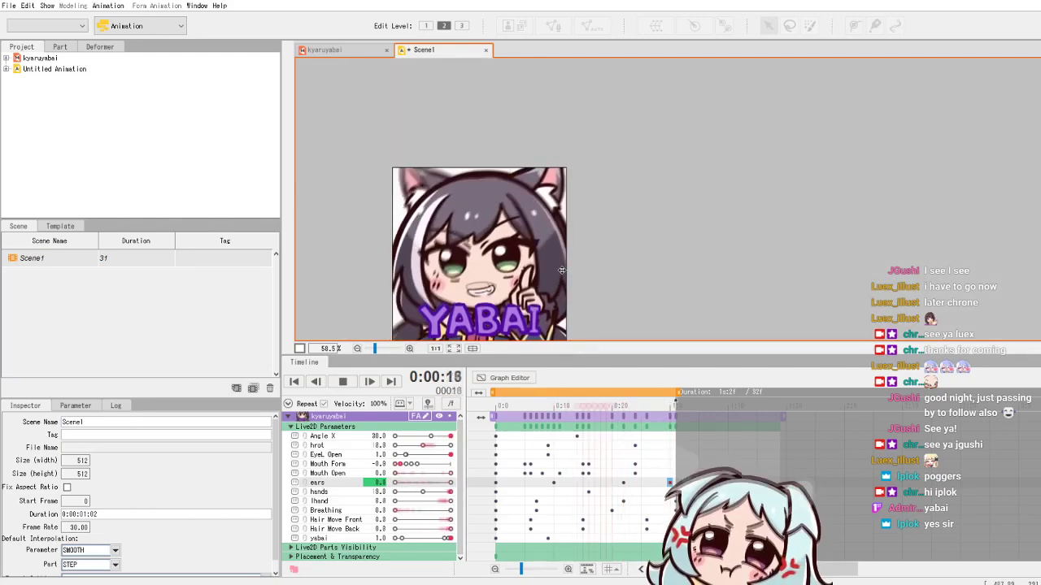
# Set Mouth Form to -1.0 at frames 16 and 24 and Mouth Open to 1.0 at frame 24
pyautogui.click(561, 270)
pyautogui.click(589, 464)
pyautogui.click(635, 465)
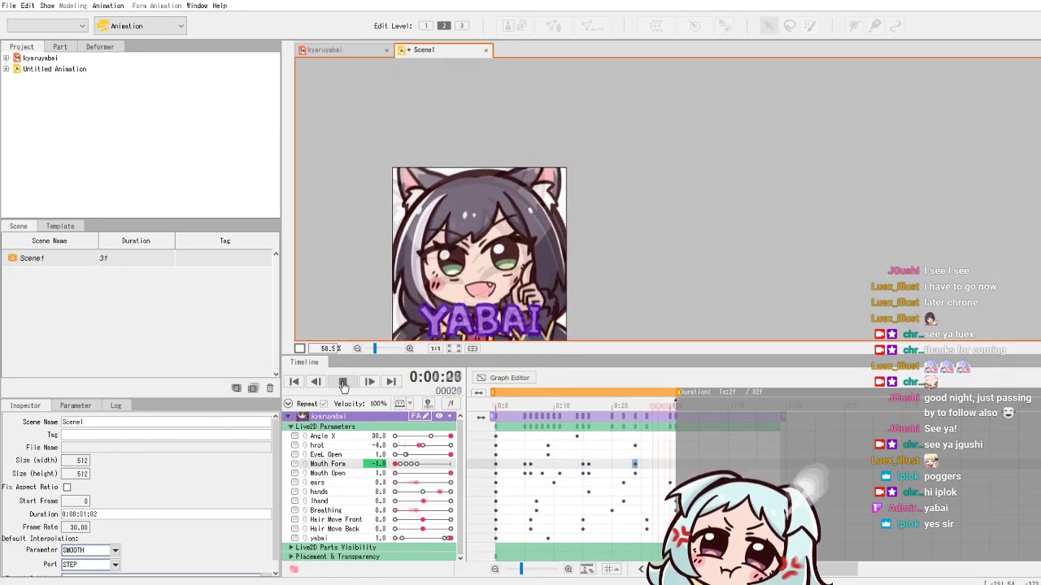
pyautogui.click(635, 473)
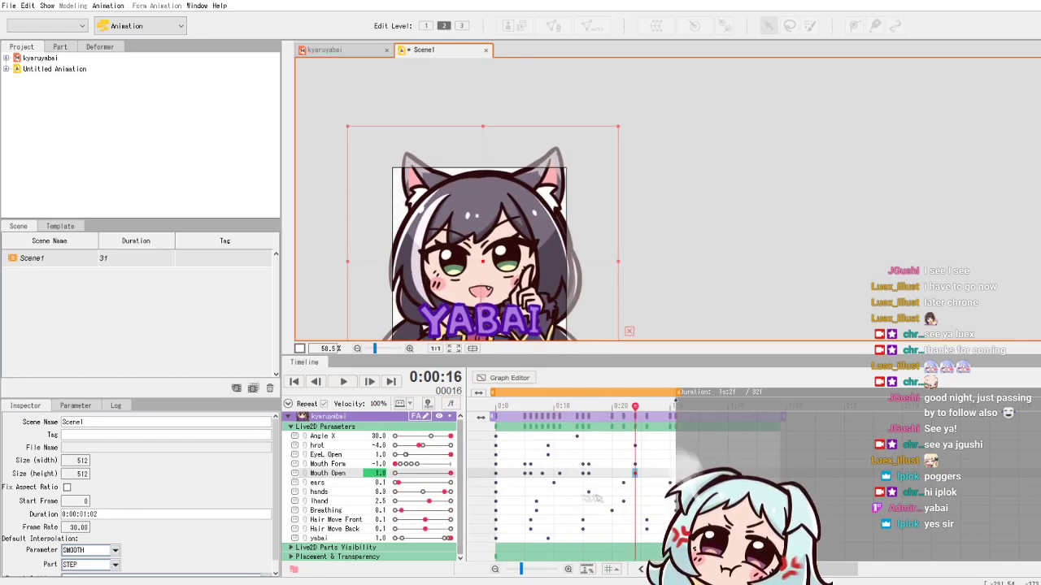
# Move yabai's second key to frame 11 and preview the animation at emote size
pyautogui.press('space')
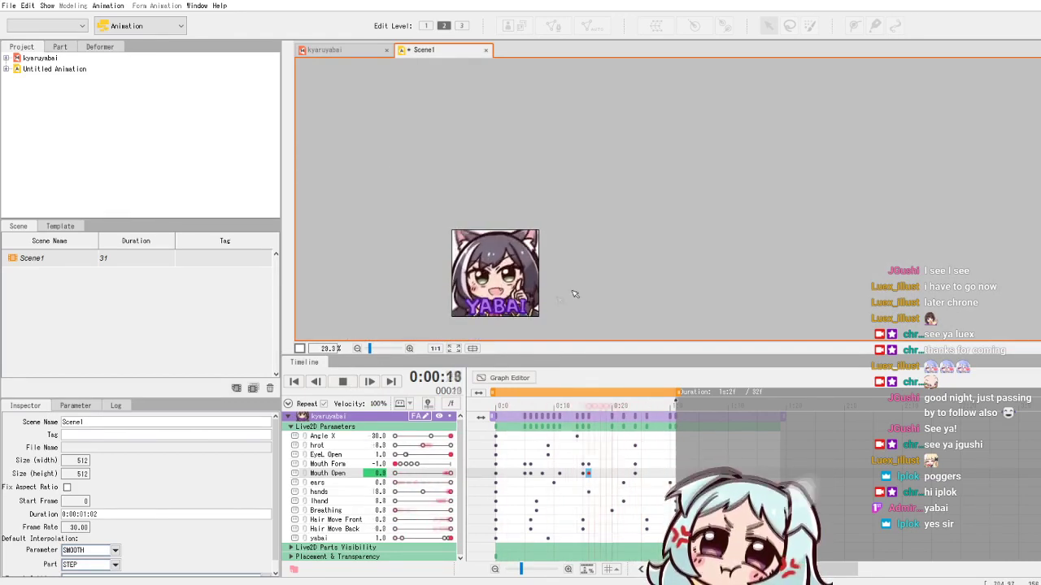
pyautogui.click(559, 538)
pyautogui.press('space')
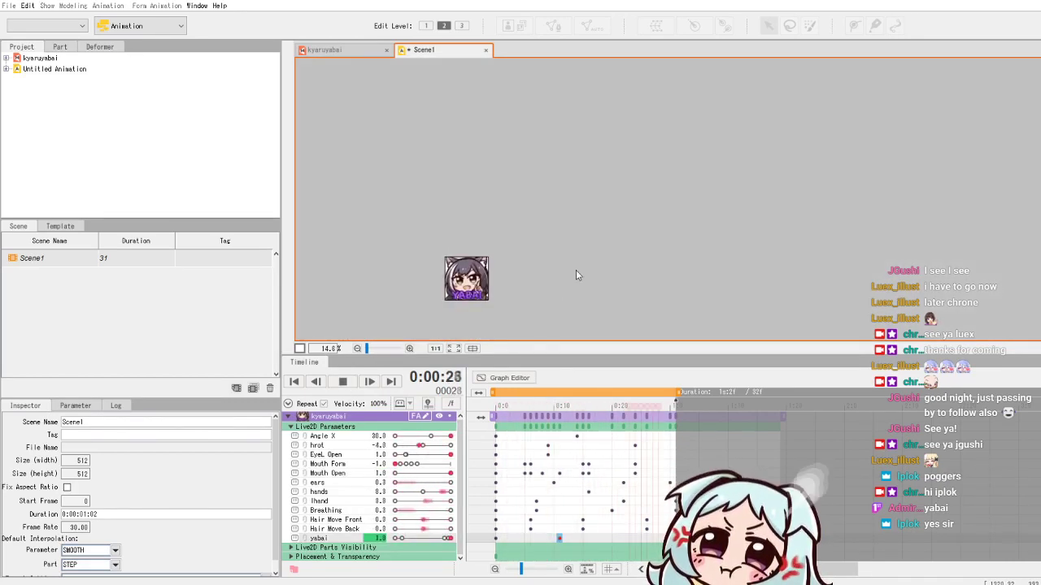
# Save the model and the animation as kyaruyabai and preview the looping scene
pyautogui.click(325, 49)
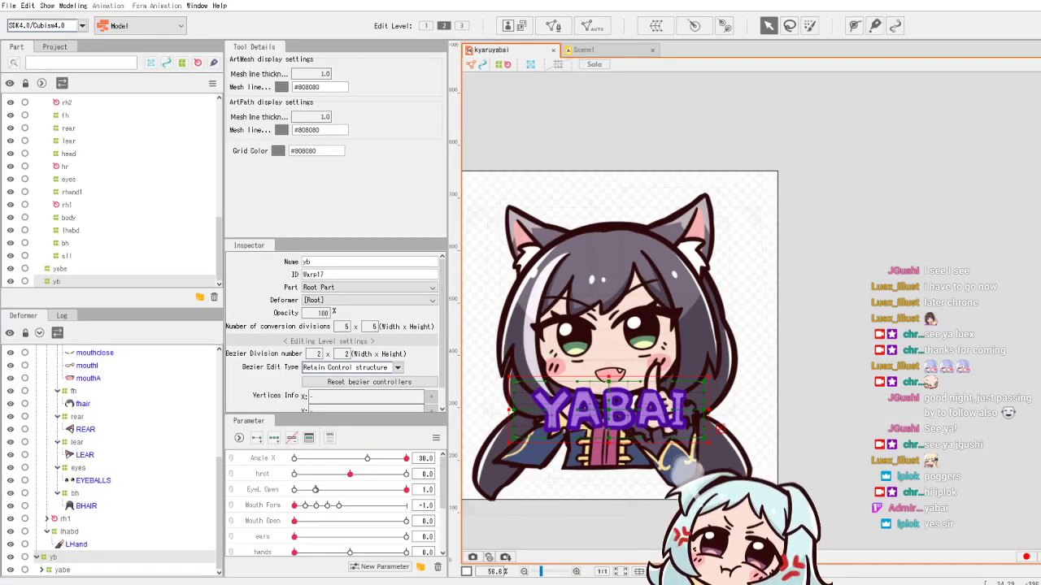
pyautogui.click(616, 52)
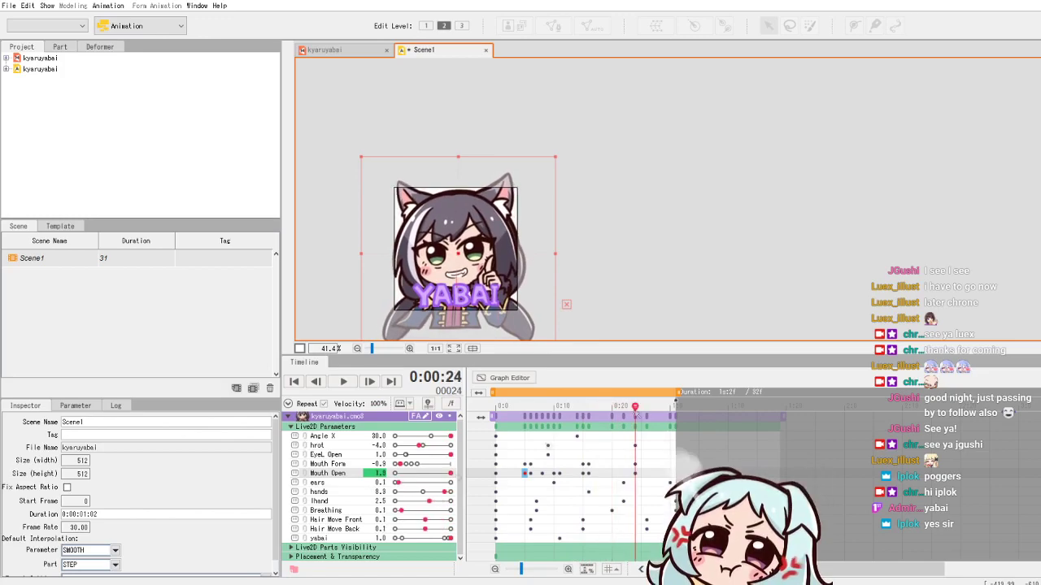
pyautogui.scroll(3, 402, 297)
pyautogui.scroll(-2, 401, 297)
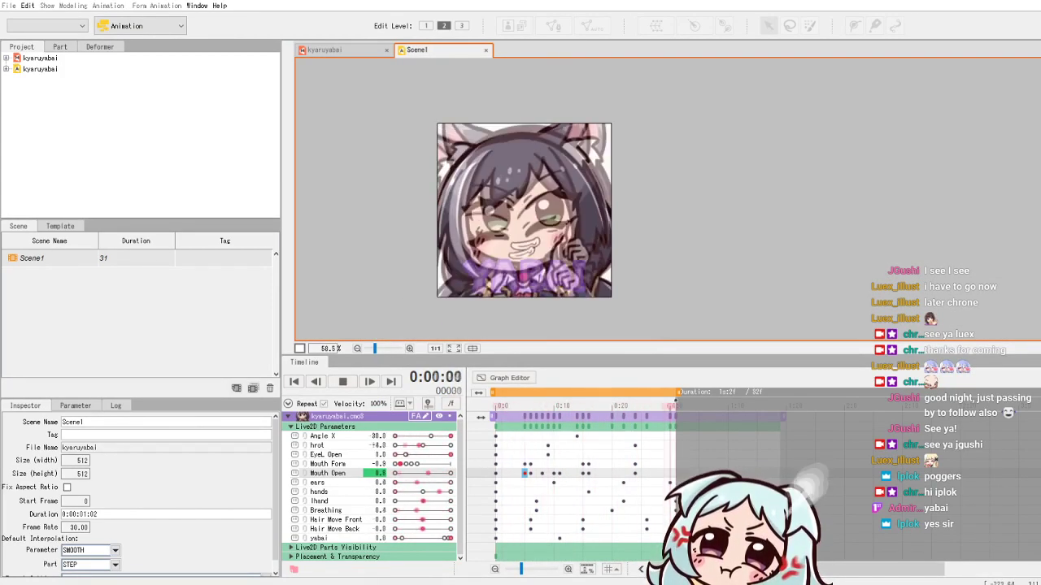